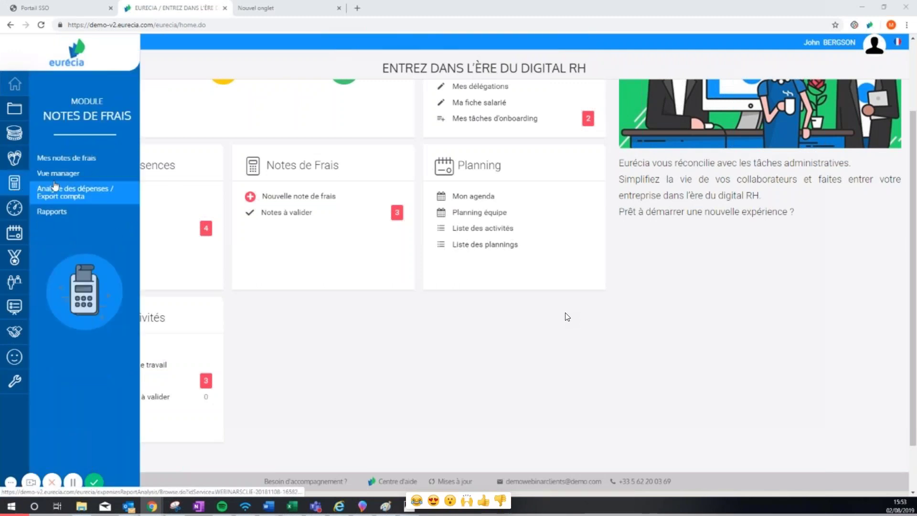
Step: Open the timesheet validation list in the Temps & Activités module and bring up the 2019 Semaine 24 sheet (10/06/2019 - 16/06/2019)
mouse_move(14, 208)
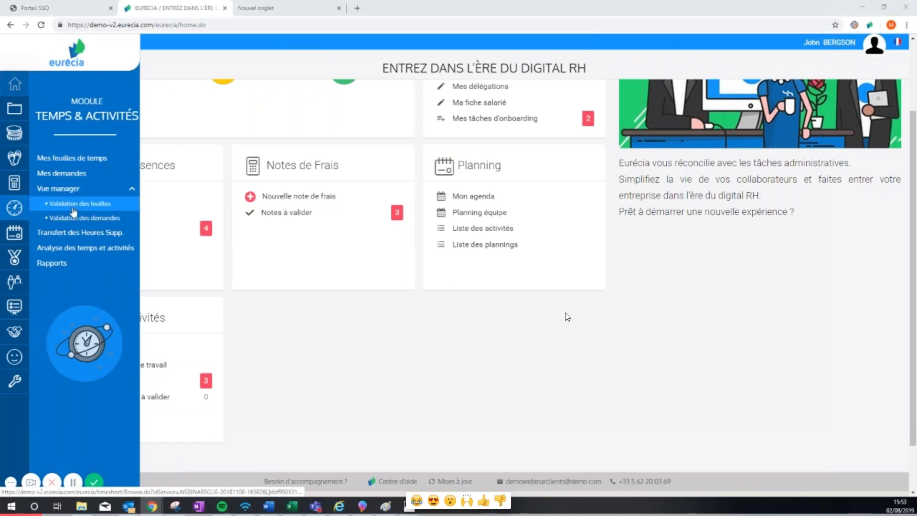
left_click(73, 209)
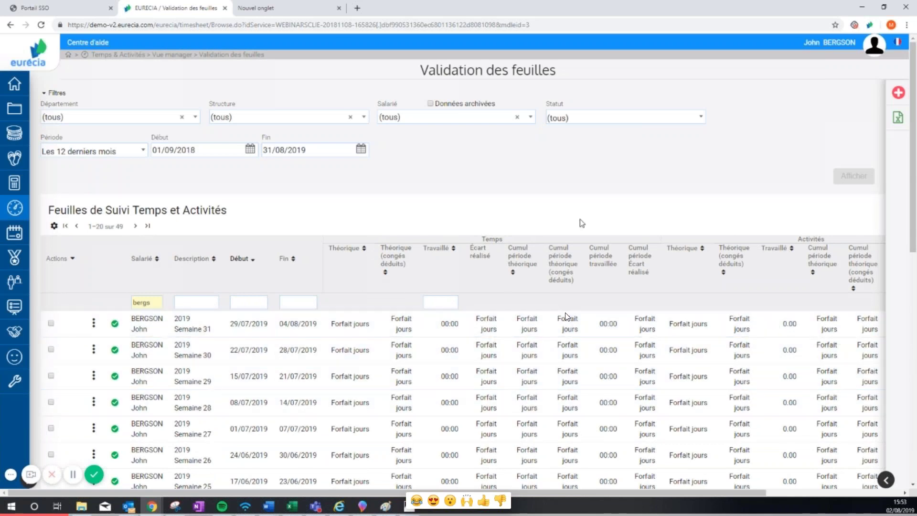
mouse_move(456, 299)
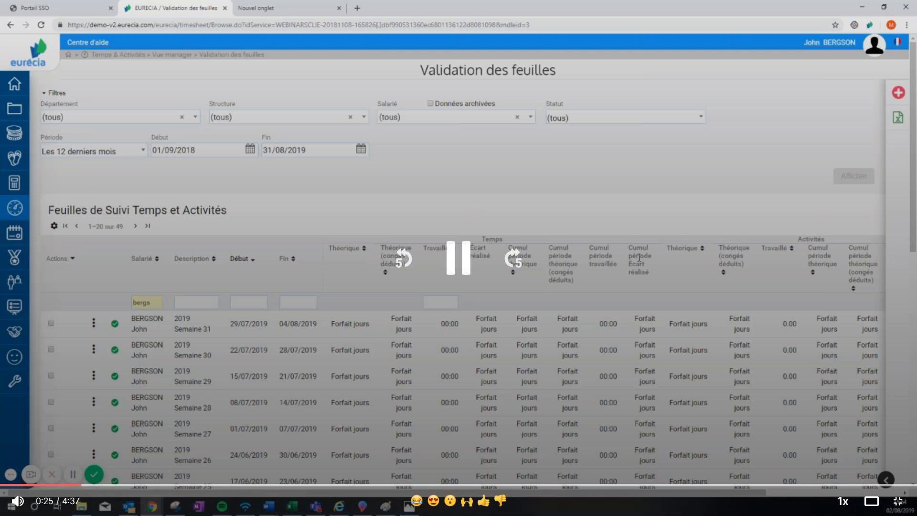
left_click(453, 319)
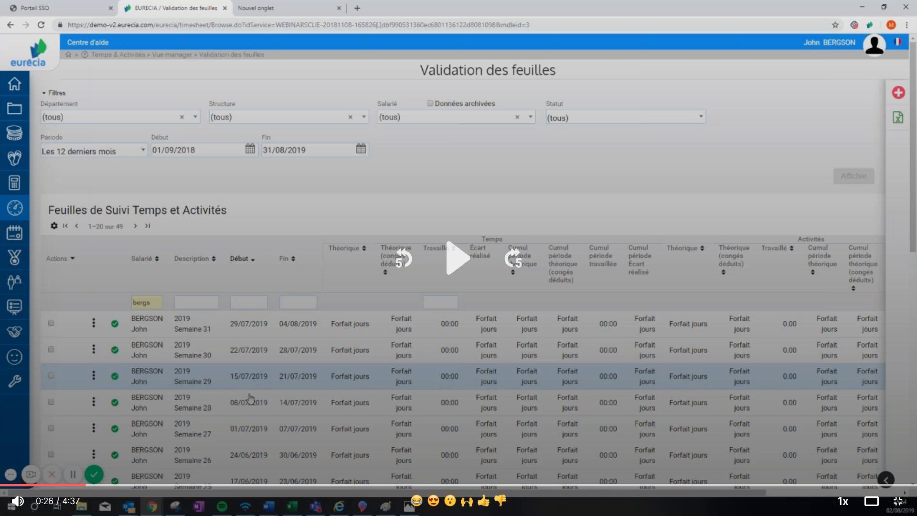
left_click(461, 268)
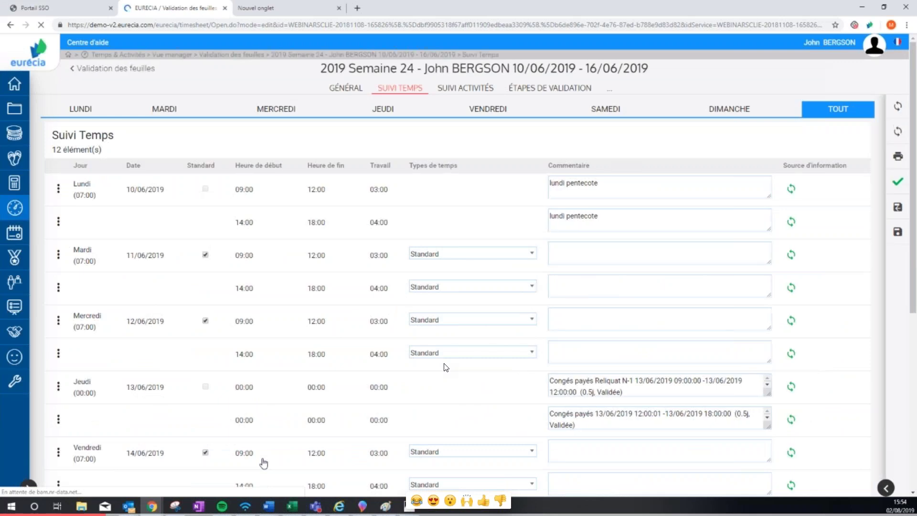
Step: Review the week's time tracking entries and the time types offered for Mardi 11/06/2019
left_click(76, 490)
left_click(76, 489)
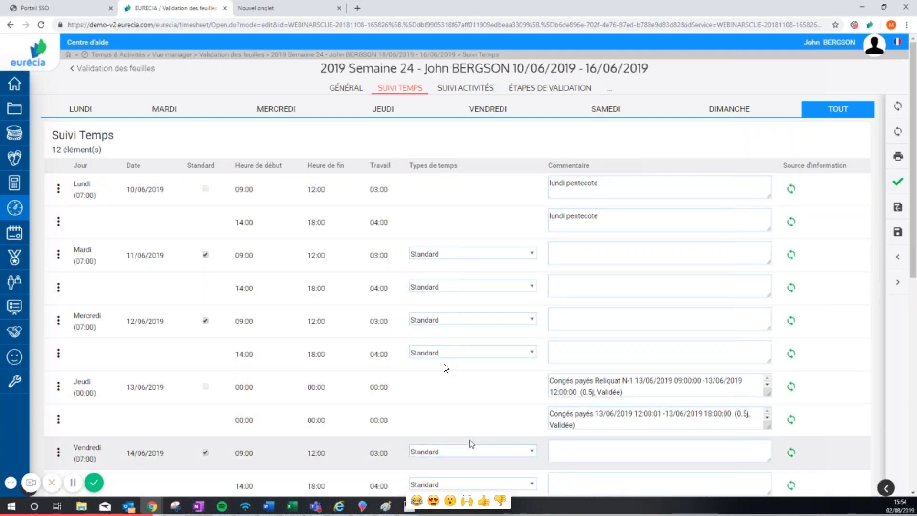
mouse_move(444, 364)
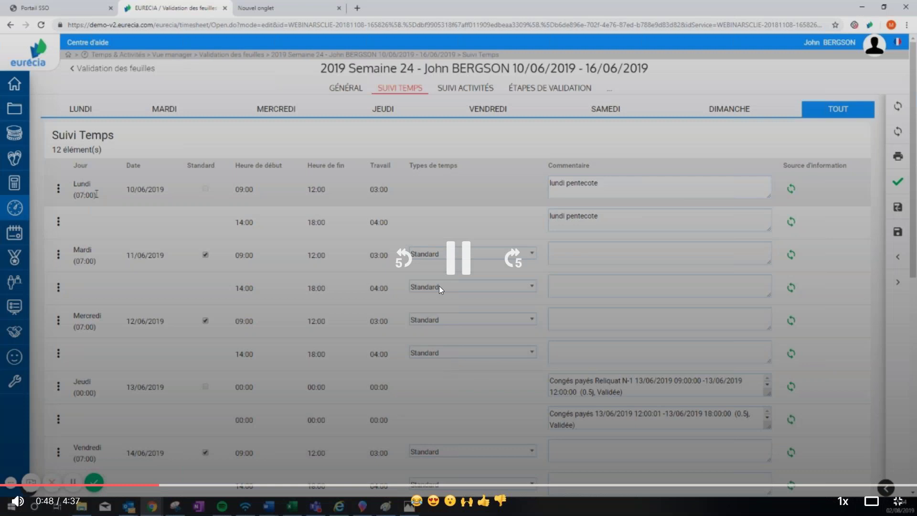
left_click(460, 259)
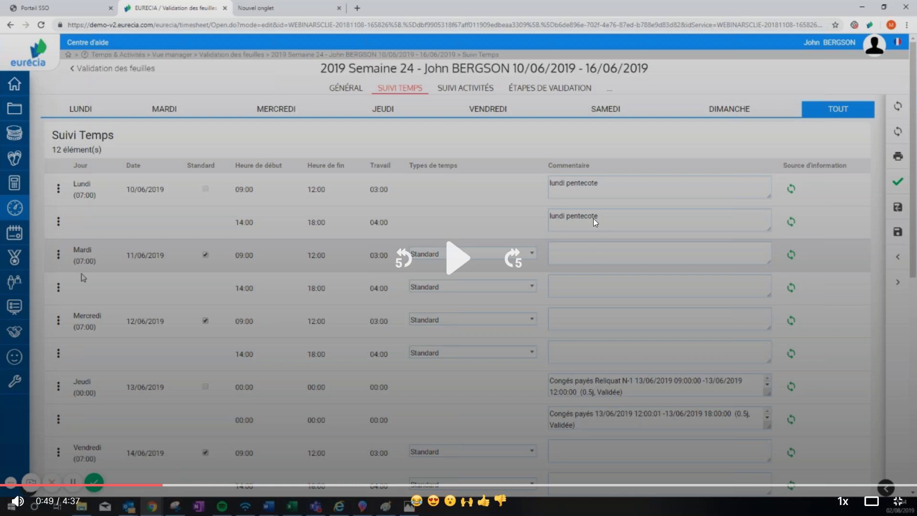
left_click(467, 266)
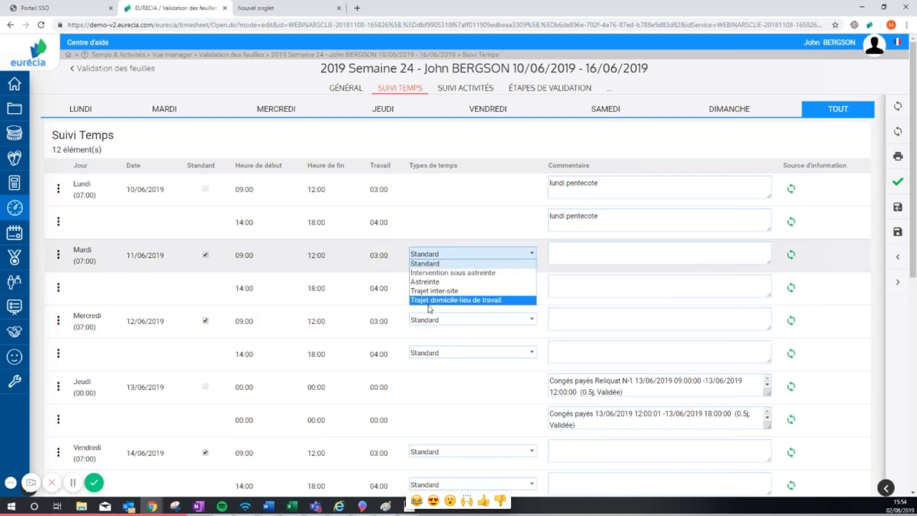
mouse_move(348, 276)
left_click(396, 295)
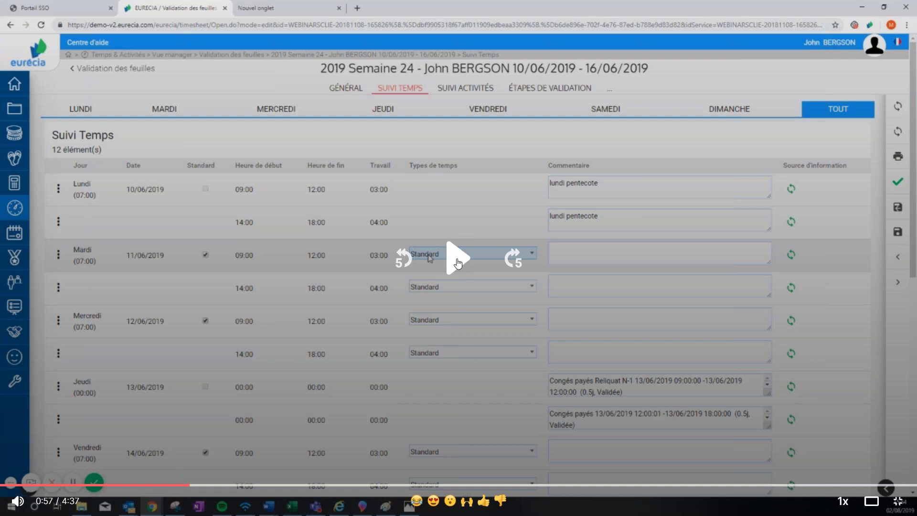
left_click(479, 292)
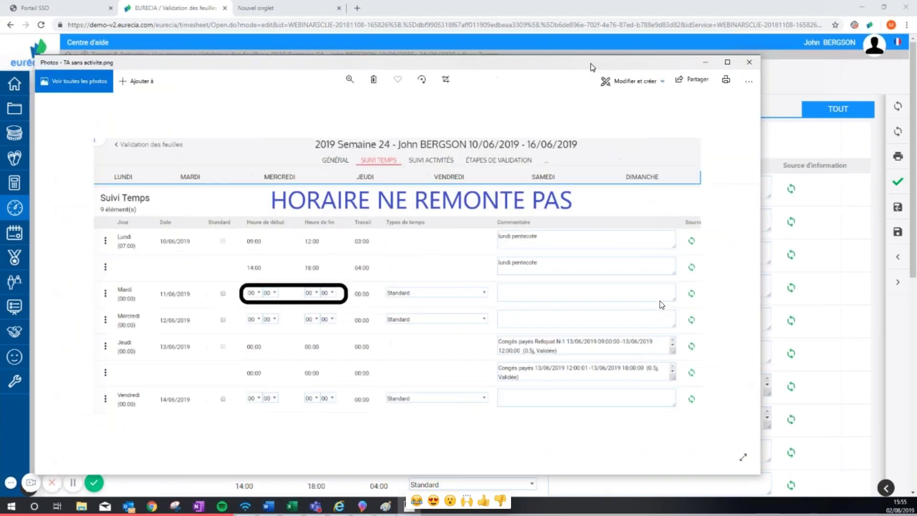
mouse_move(522, 284)
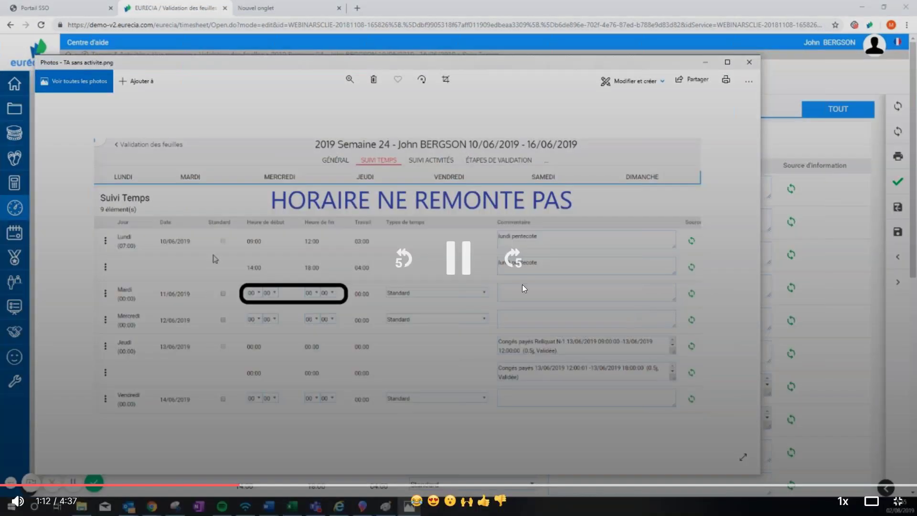
left_click(582, 295)
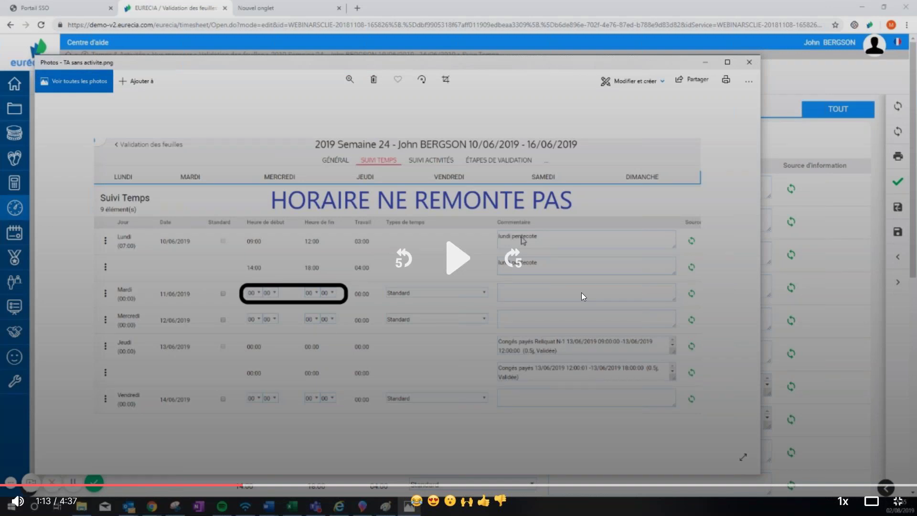
left_click(453, 260)
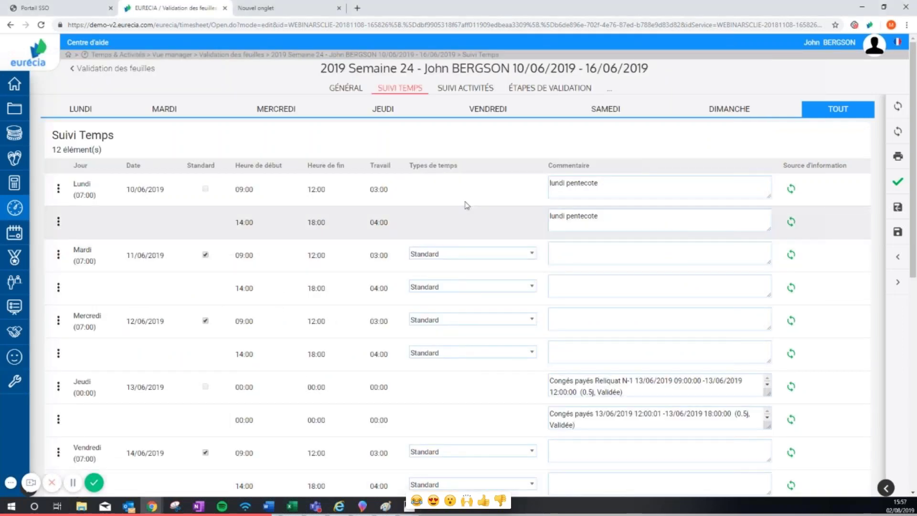
Step: Switch the week 24 timesheet to activity tracking and check its entry unit and entry mode
left_click(467, 96)
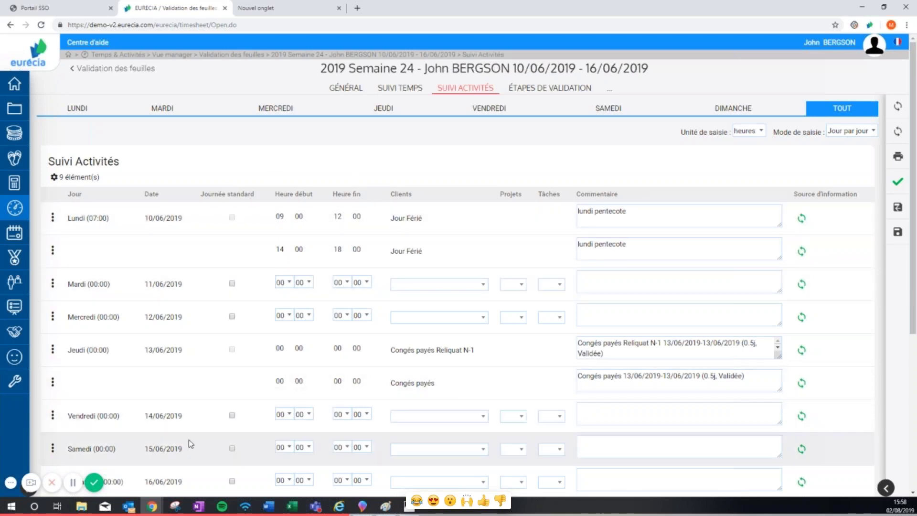
left_click(53, 449)
left_click(461, 260)
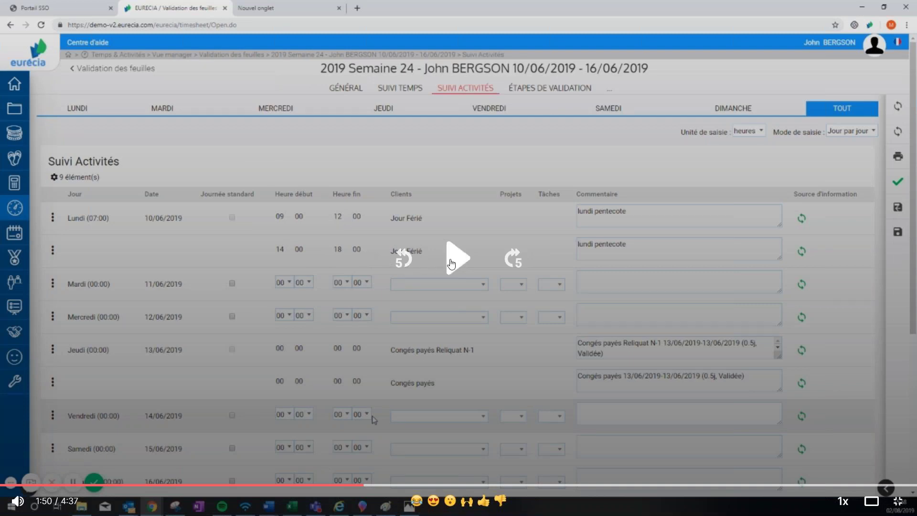
left_click(452, 264)
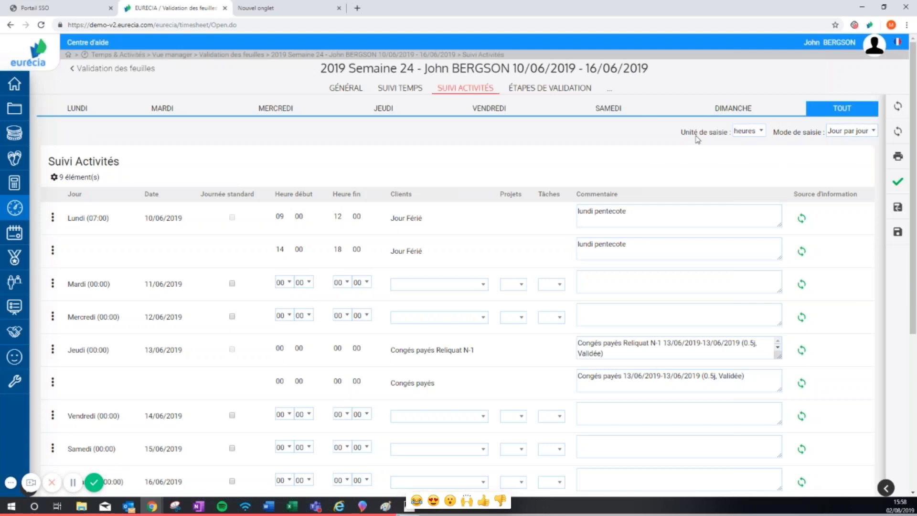
left_click_drag(691, 133, 830, 136)
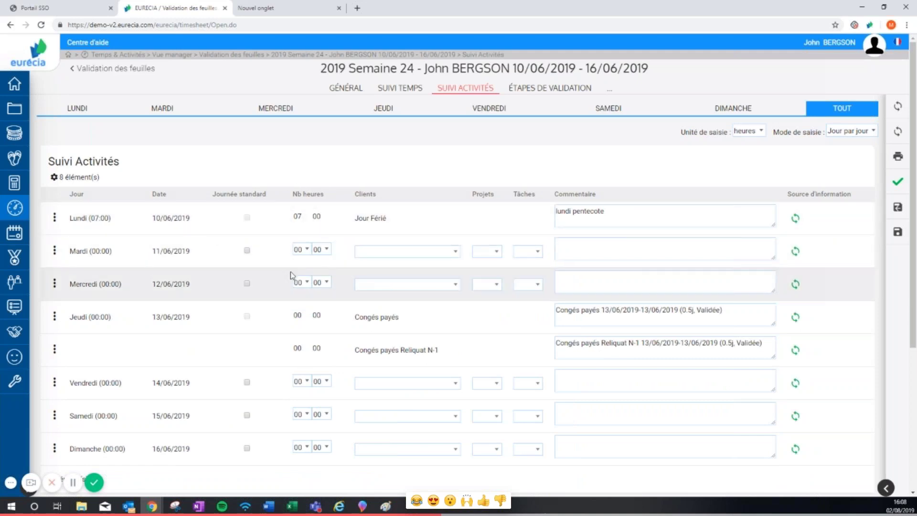
Step: Mark Mardi 11/06/2019 as a standard day and check its hours, client, project and task choices
left_click(247, 253)
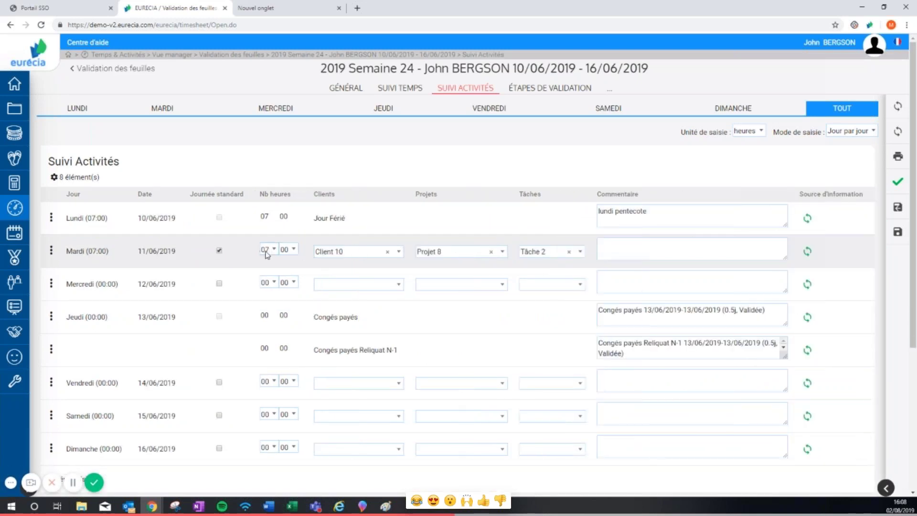
left_click(270, 252)
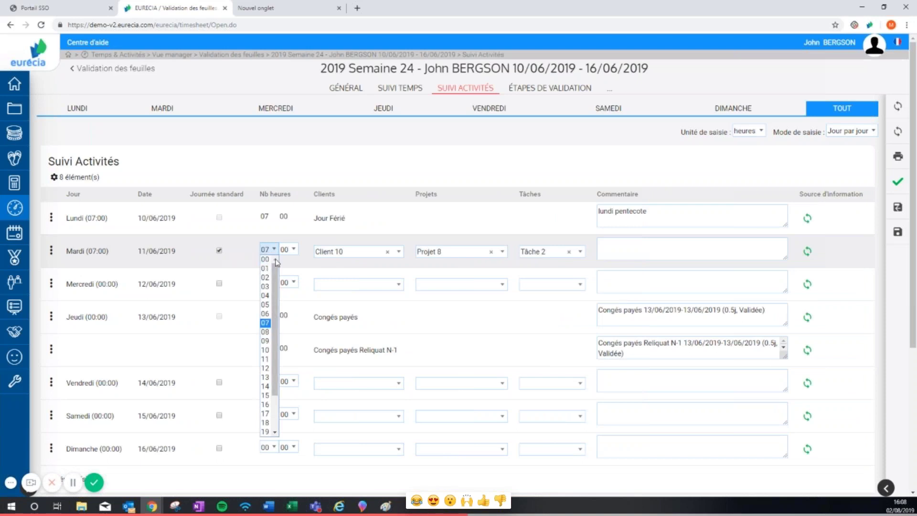
left_click(275, 252)
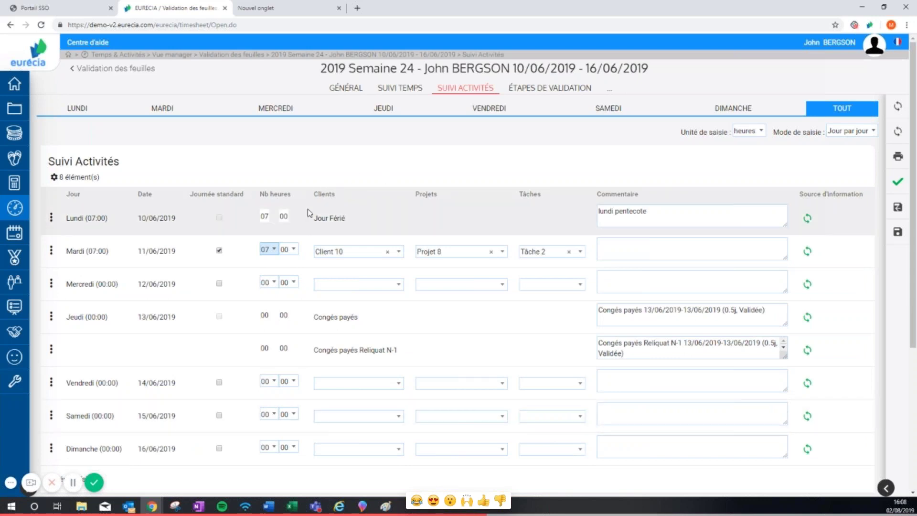
left_click(399, 251)
left_click(502, 251)
left_click(502, 253)
left_click(554, 252)
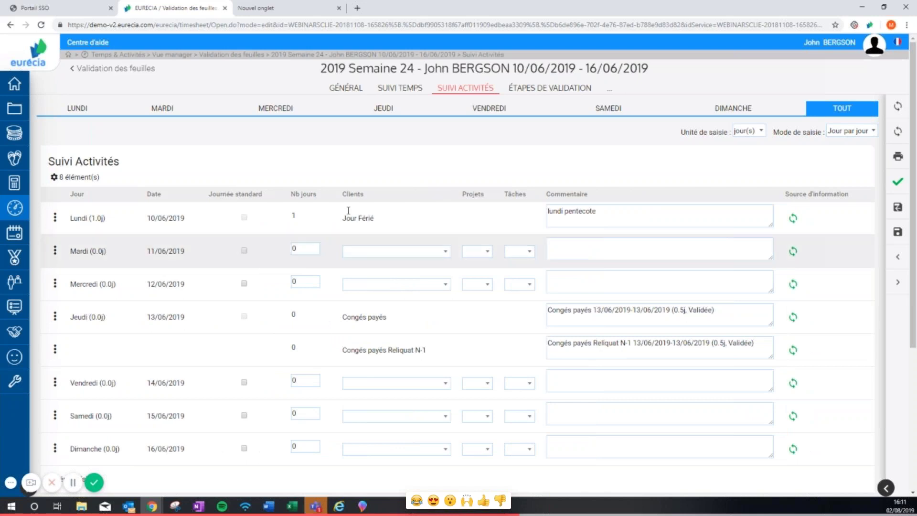
Step: Enter 0.5 and then 0.25 as the number of days for Mardi 11/06/2019
left_click_drag(321, 194, 290, 194)
left_click(301, 248)
double_click(313, 249)
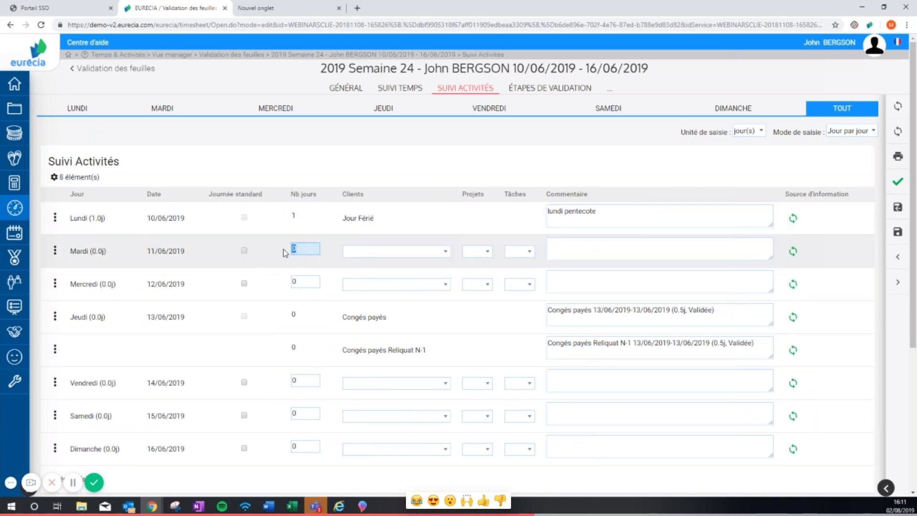
type("0.5")
key("Tab")
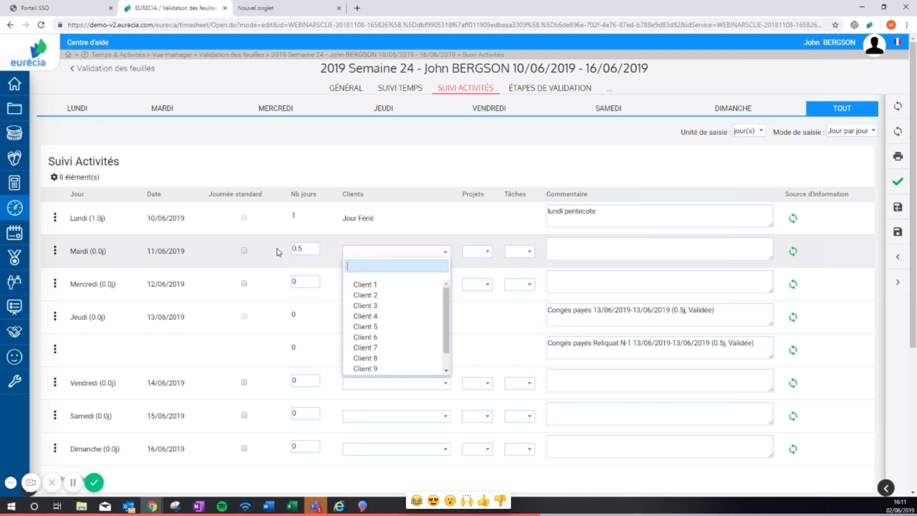
key("shift+Tab")
type("0.25")
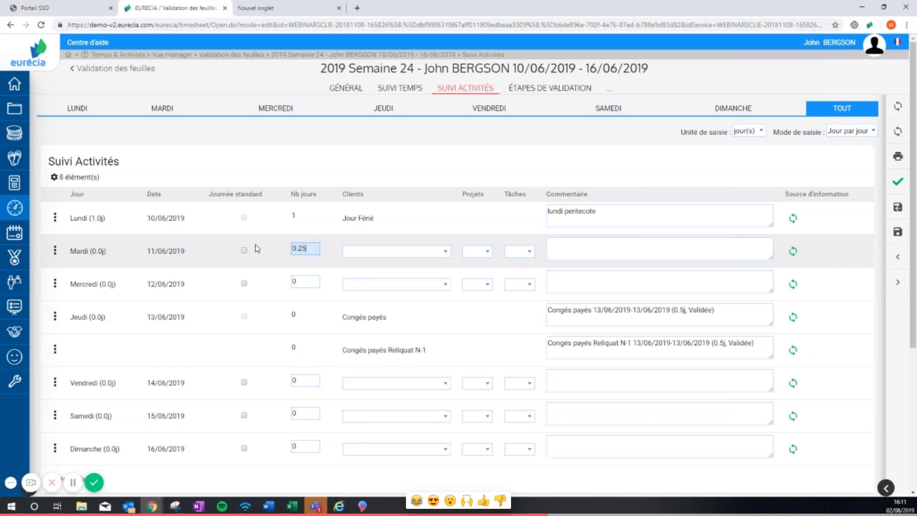
key("Tab")
Step: Mark Mardi 11/06/2019 as a standard day and set its number of days to 0.5
left_click(244, 250)
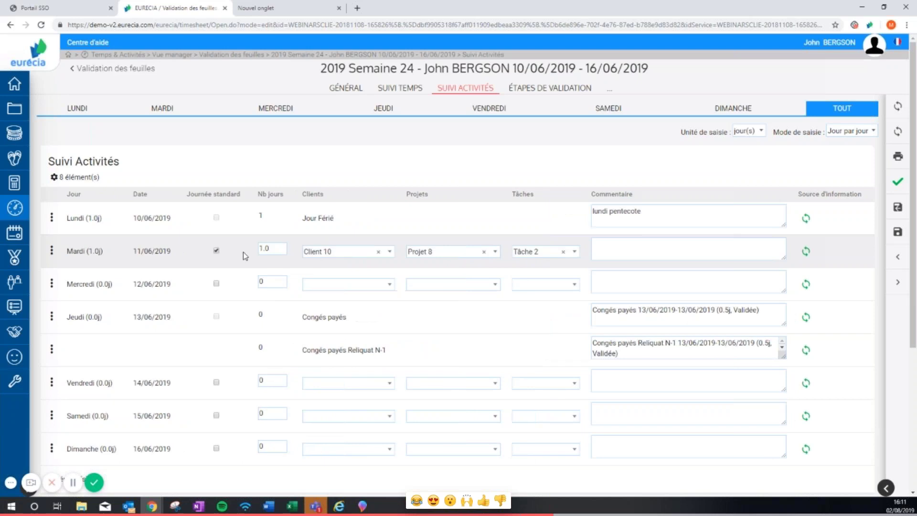
key("shift+Tab")
type("0.5")
key("Tab")
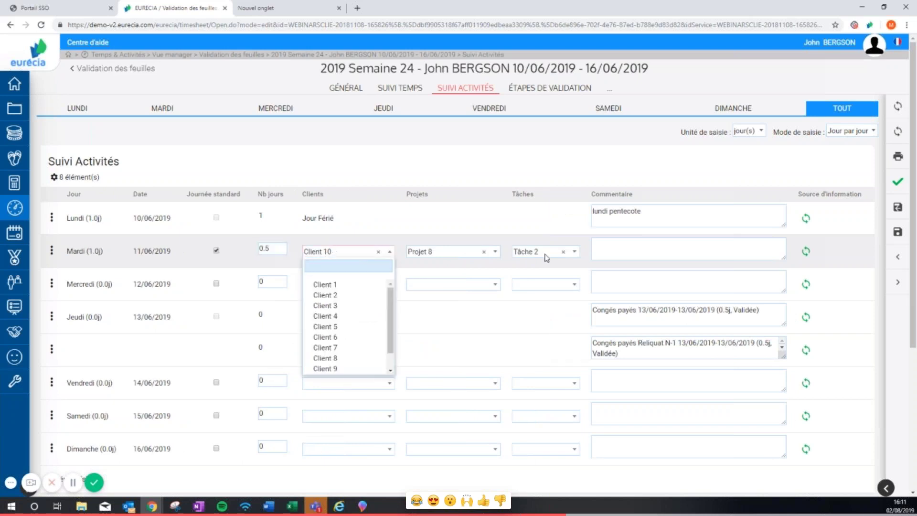
left_click(396, 231)
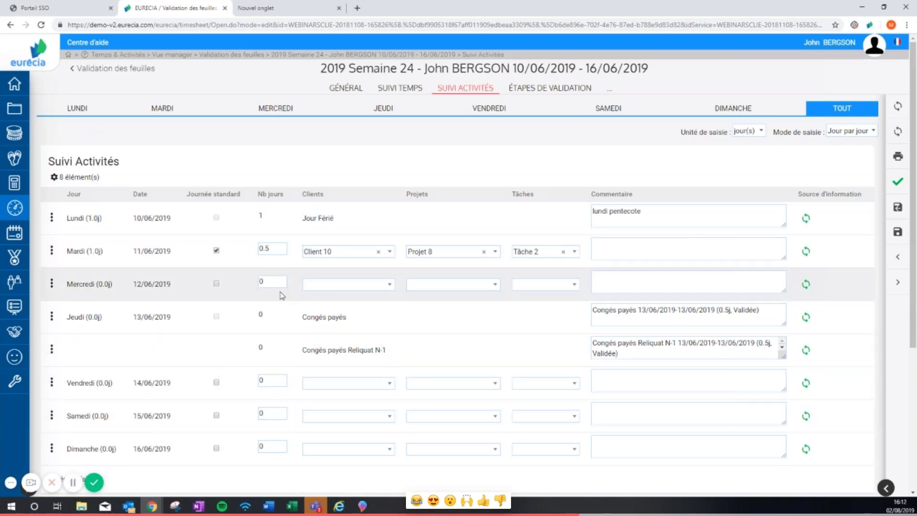
Step: Add a new activity line under Mardi 11/06/2019 with 0.5 days for Client 3
left_click(52, 249)
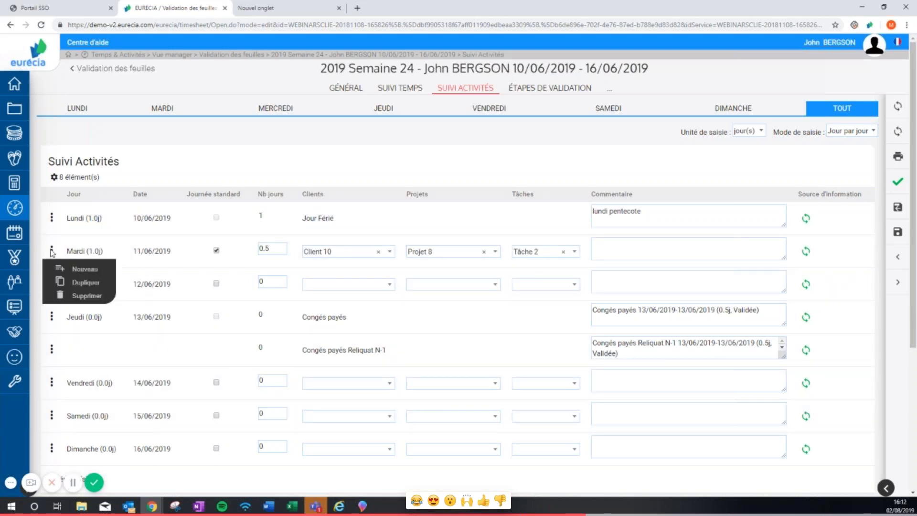
left_click(72, 270)
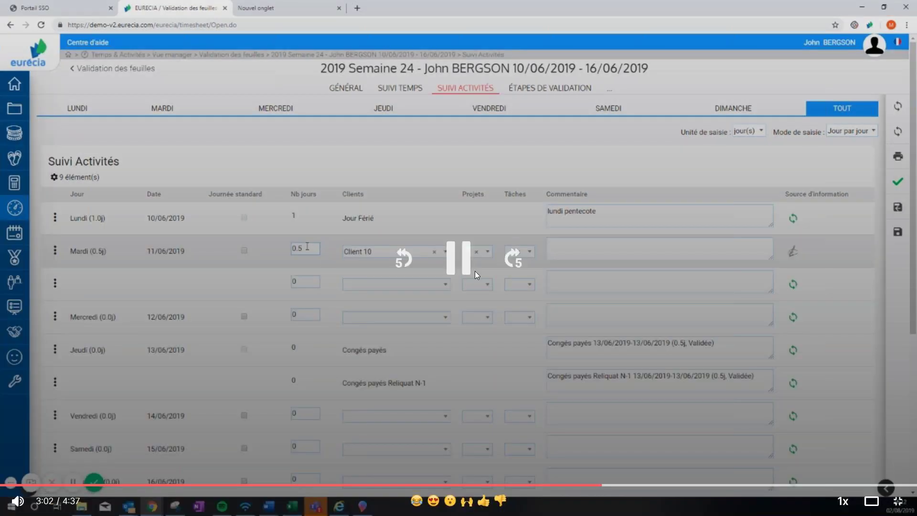
left_click(459, 268)
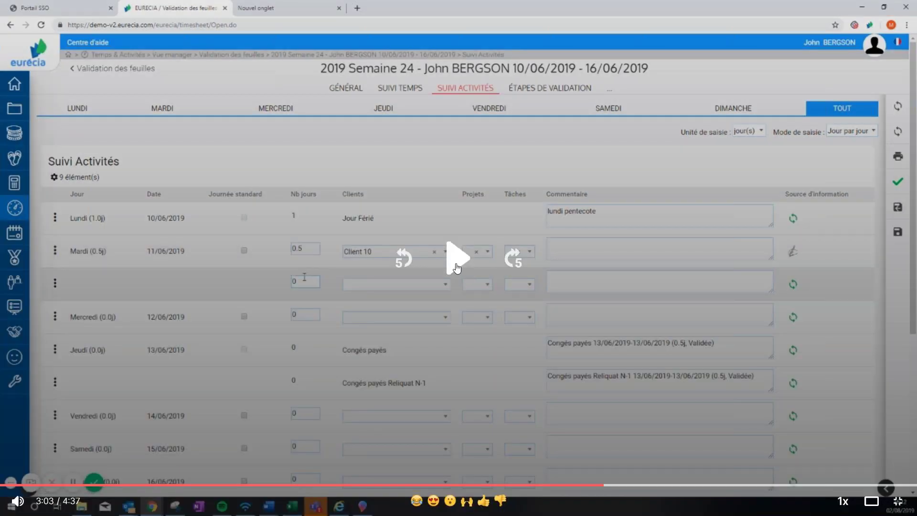
left_click(457, 268)
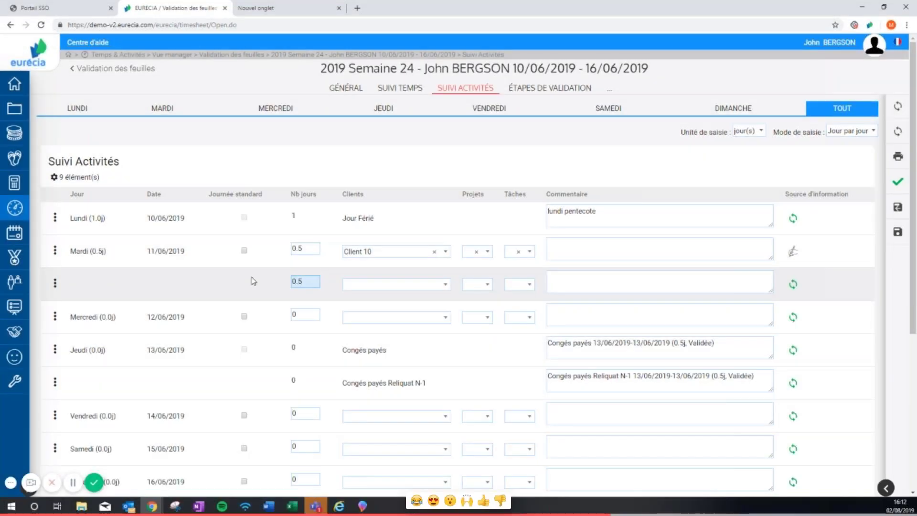
key("Tab")
left_click(389, 341)
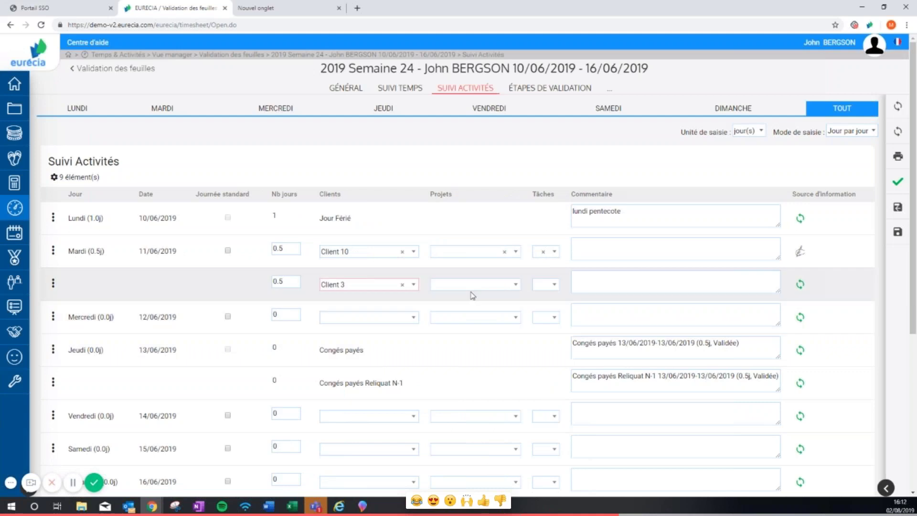
Step: Enter the comment "non prévu planning" on the Client 3 line
left_click(588, 287)
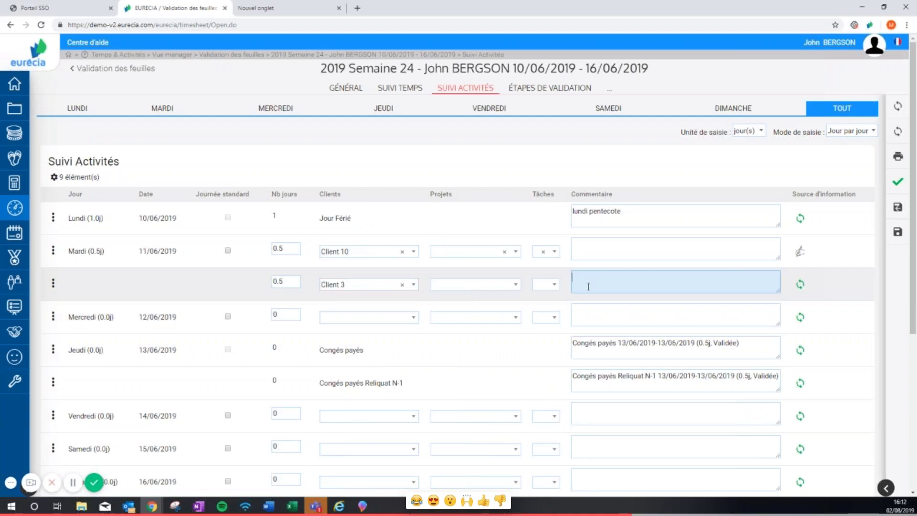
type("non prévu plannig")
key("ctrl+shift+Left")
type("planning")
Step: Duplicate the activity lines of Mardi 11/06/2019 onto Mercredi 12/06/2019 and check their information source
left_click(53, 282)
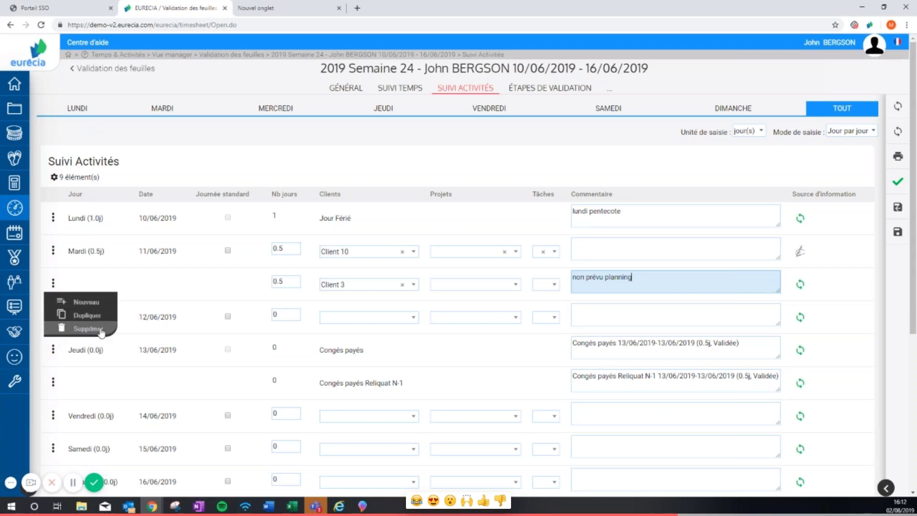
left_click(92, 315)
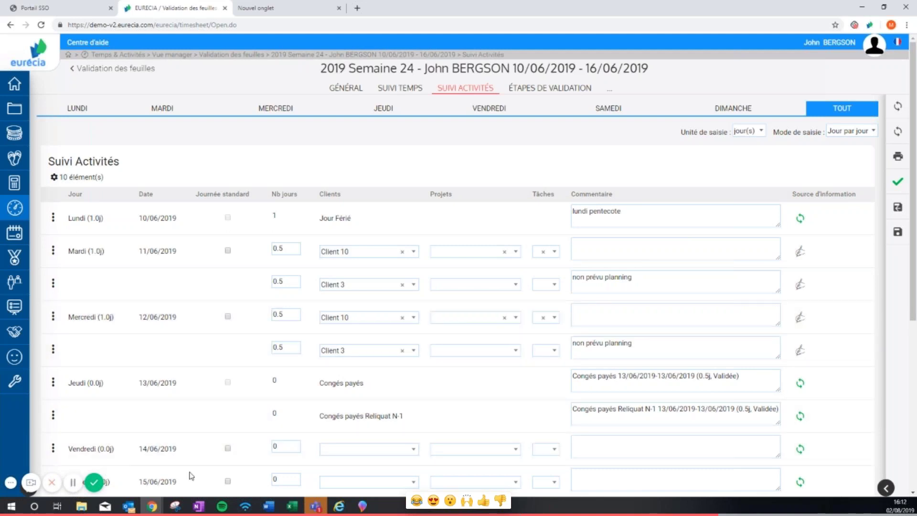
mouse_move(803, 356)
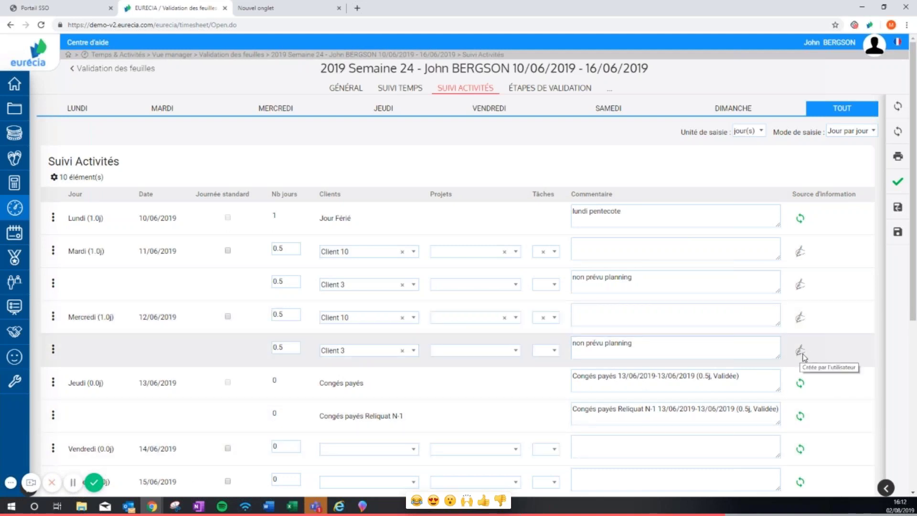
mouse_move(800, 385)
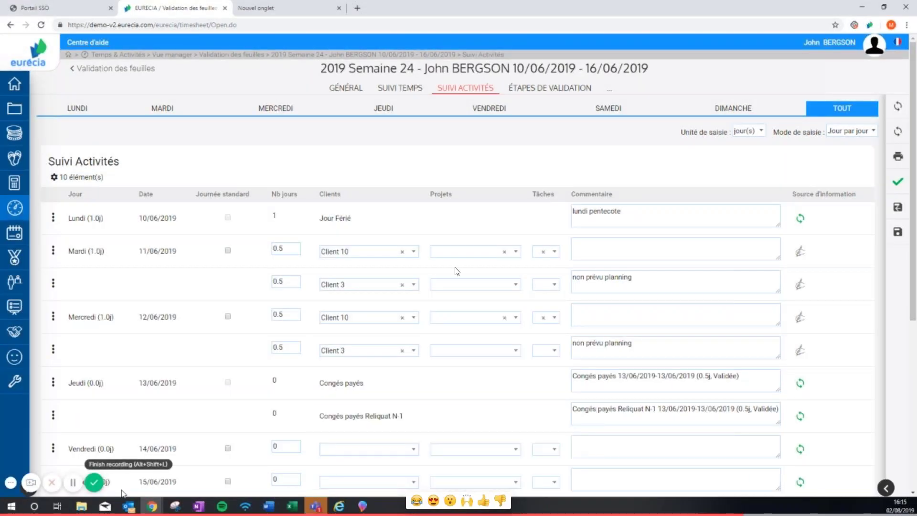
mouse_move(482, 265)
left_click(477, 217)
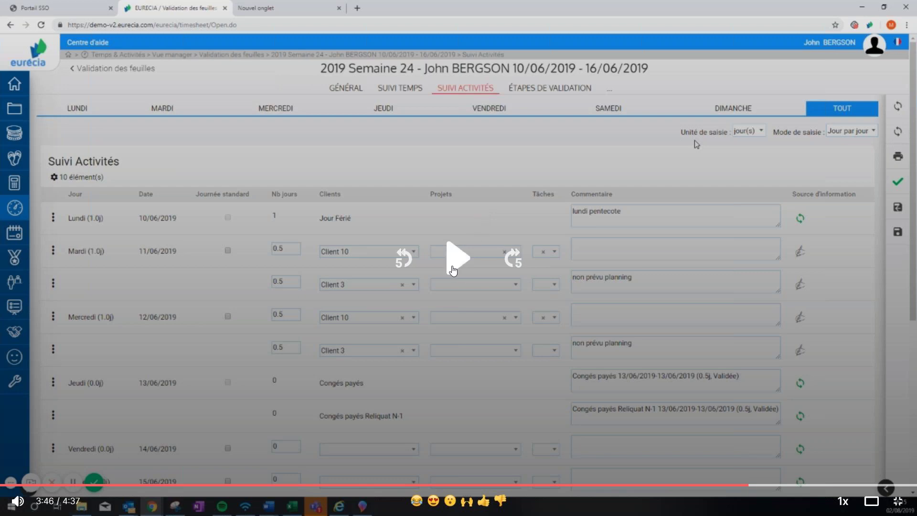
left_click(454, 271)
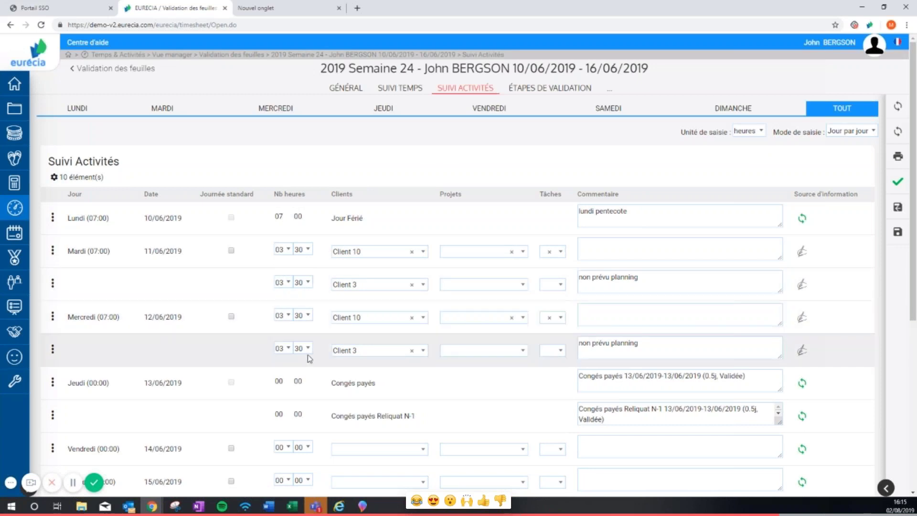
key("space")
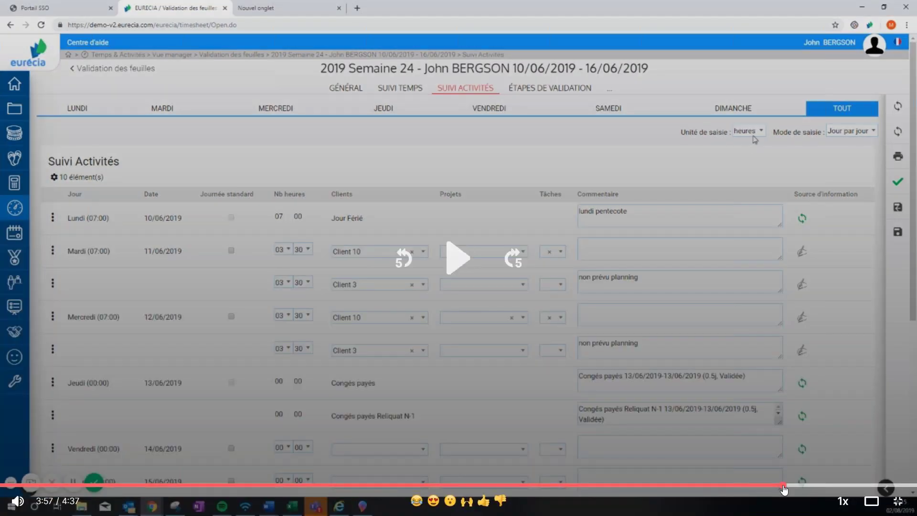
left_click(777, 486)
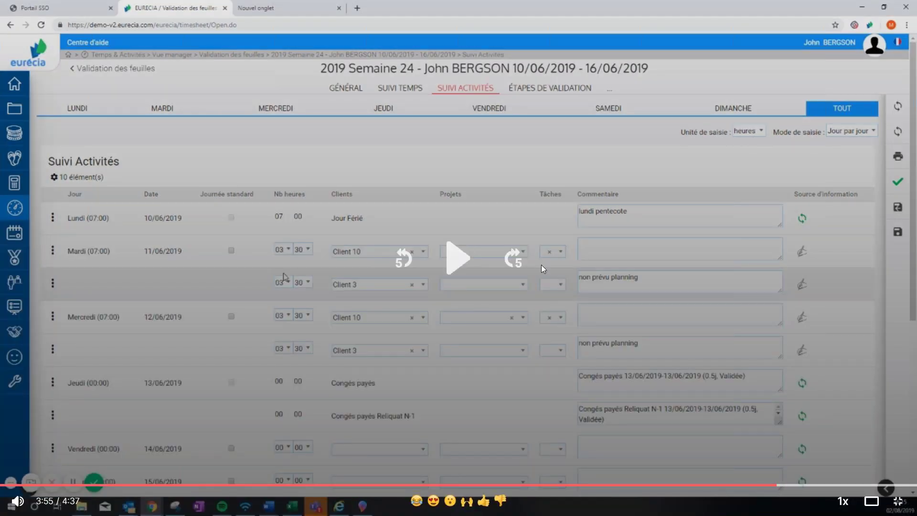
left_click(459, 264)
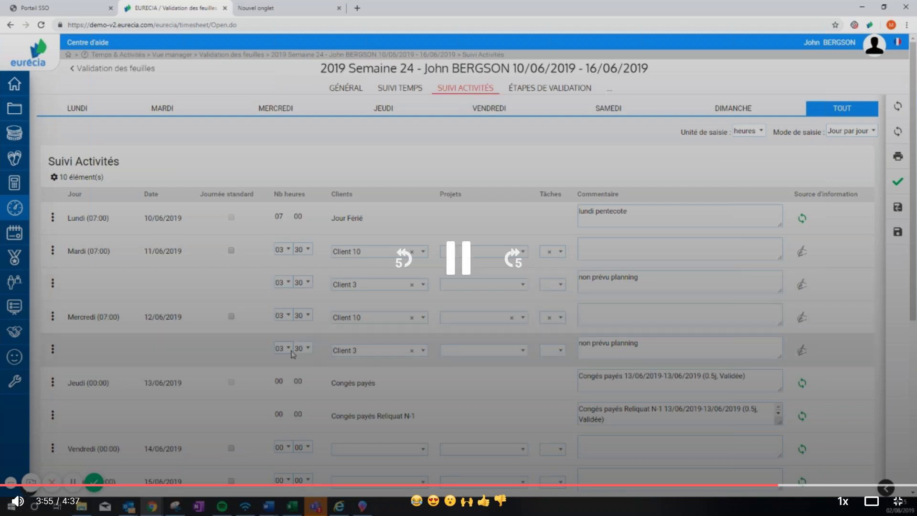
key("Left")
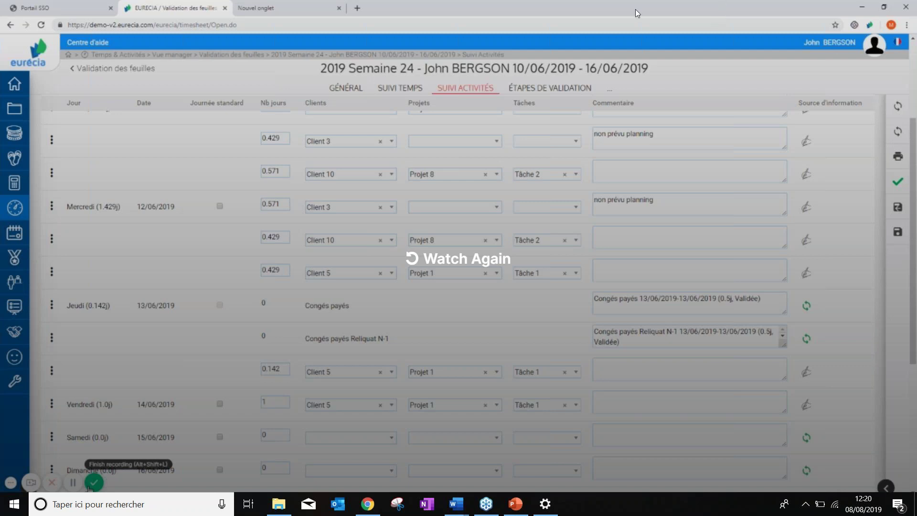
Step: Switch to the Loom video "EURECIA / TA : Tableau de synthèse Heures TW -Jour Férié" and play it in full screen
key("alt+Tab")
key("Tab")
key("Tab")
key("Tab")
key("Tab")
key("Tab")
key("Tab")
key("Tab")
key("Tab")
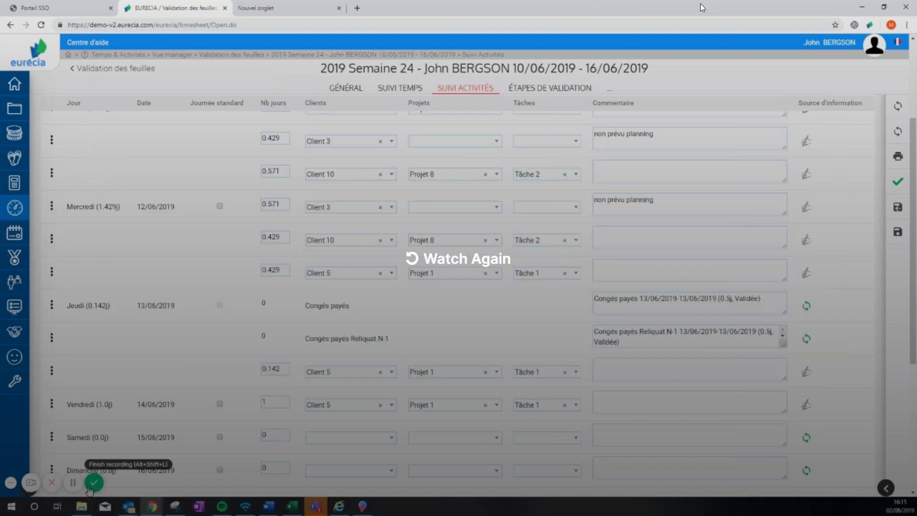
key("Escape")
left_click(279, 10)
left_click(344, 235)
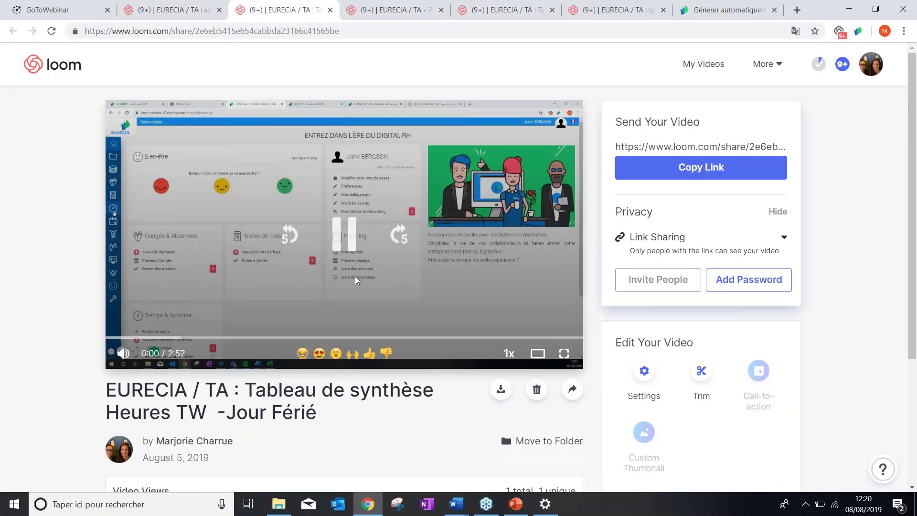
left_click(564, 353)
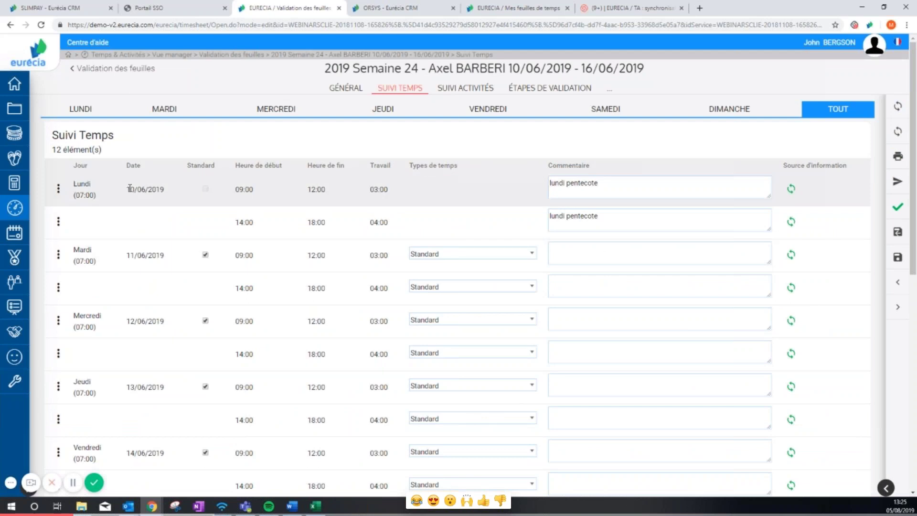
Step: Review the hours of Lundi 10/06/2019 and expand Temps théorique and Comptées comme travaillées in the Synthèse
double_click(77, 196)
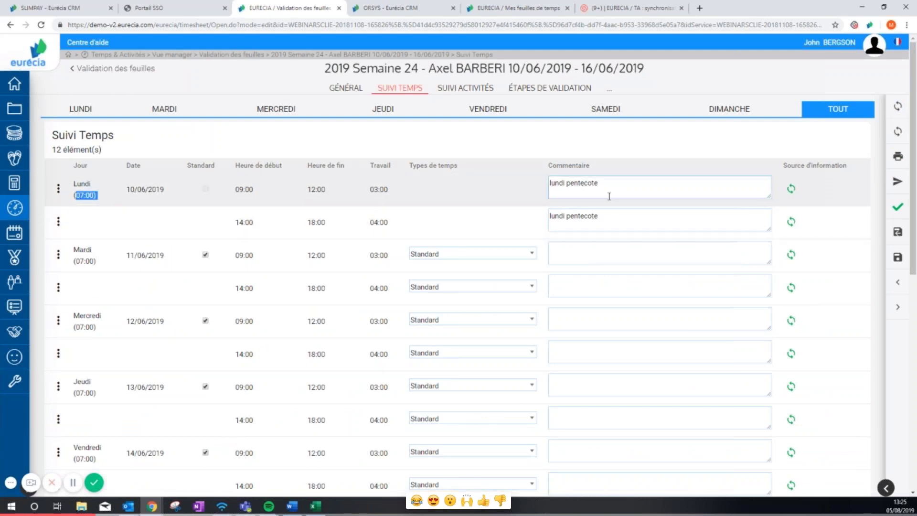
scroll(609, 196, "down", 7)
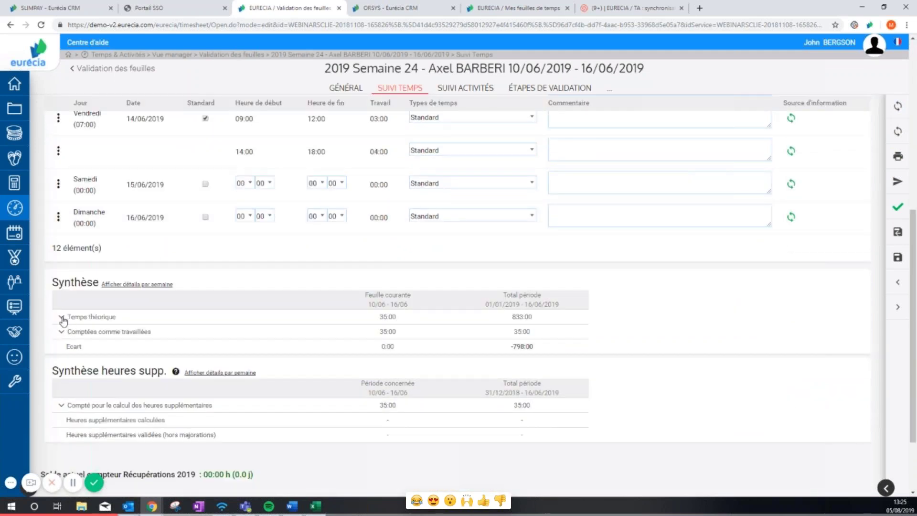
left_click(83, 319)
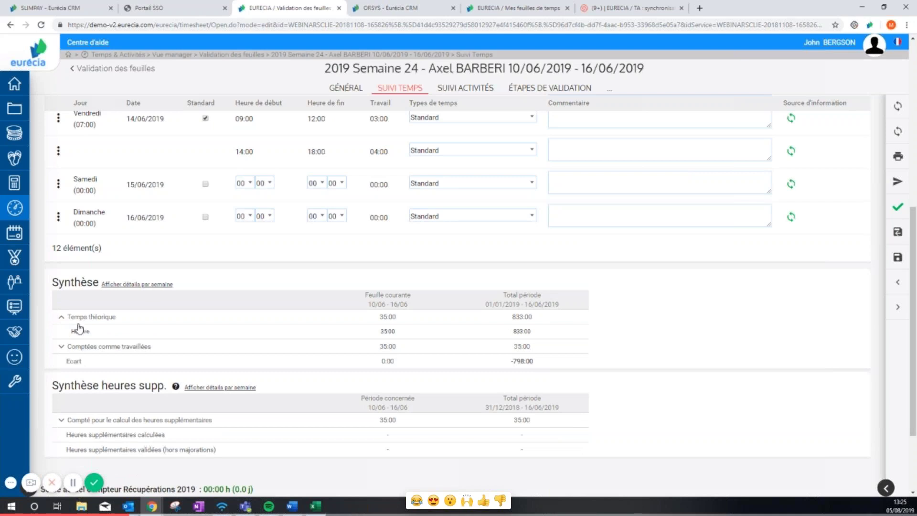
left_click(62, 347)
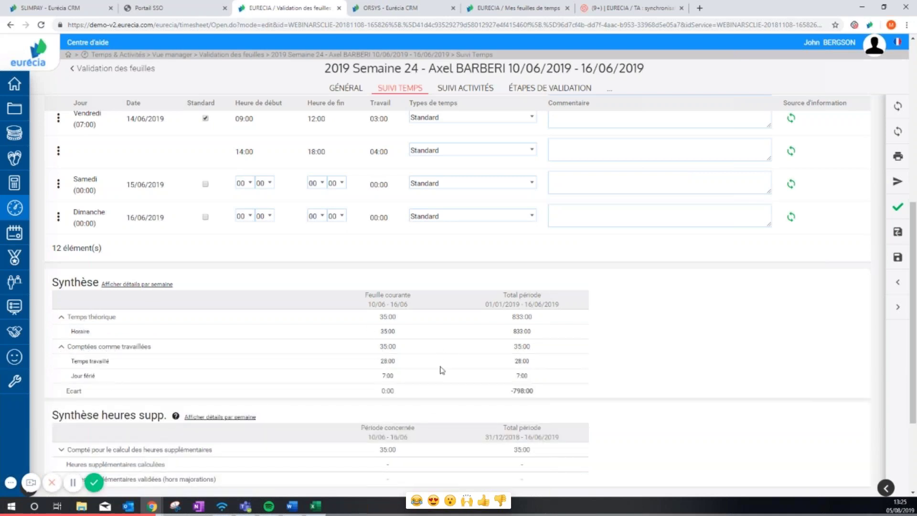
left_click(72, 483)
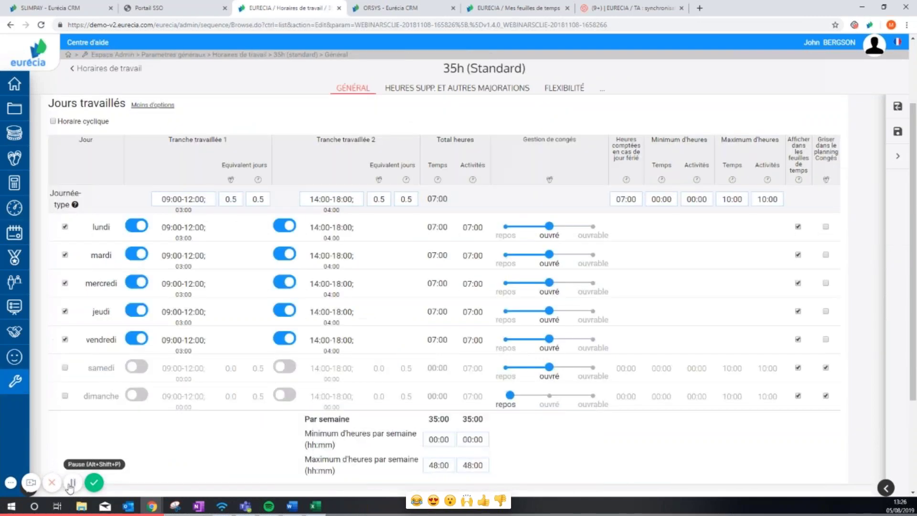
left_click_drag(449, 68, 517, 67)
key("space")
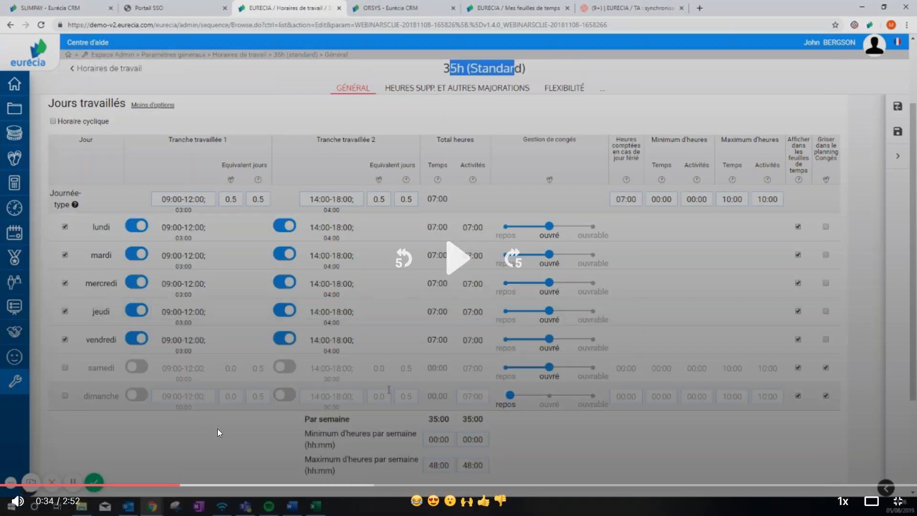
left_click(124, 485)
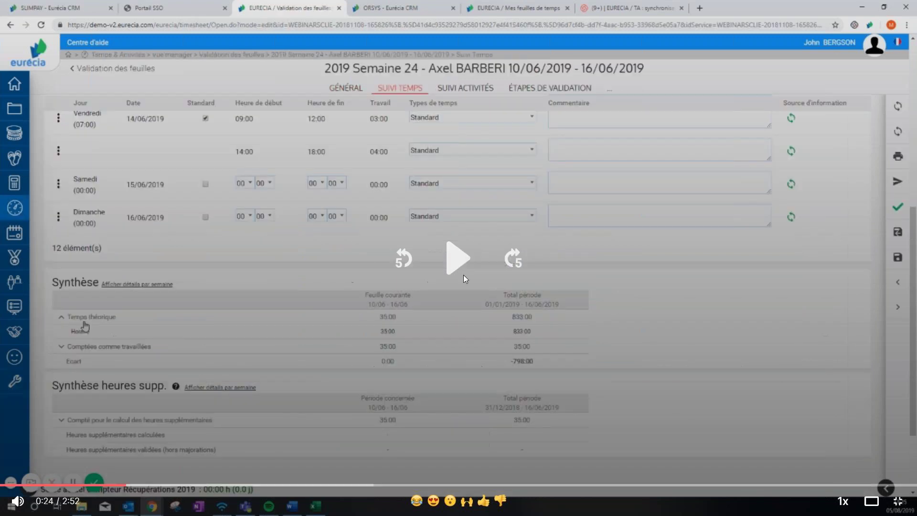
left_click(61, 485)
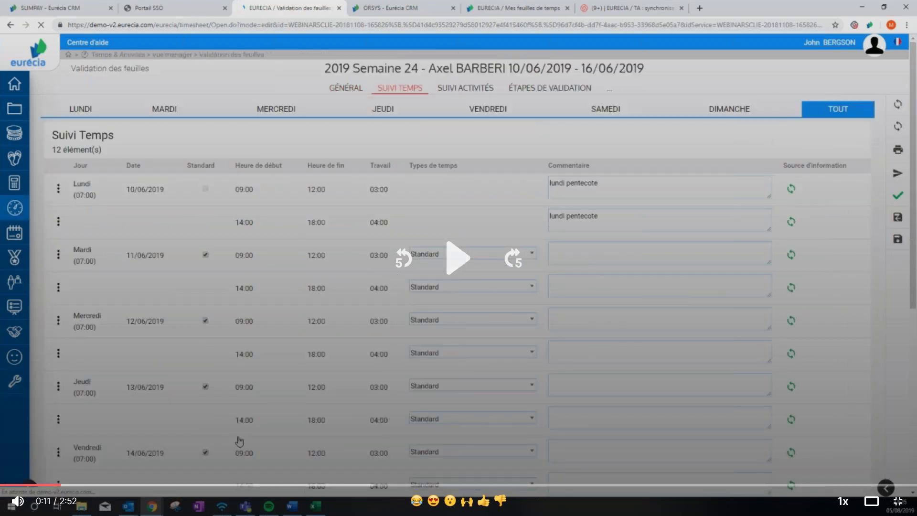
left_click(459, 268)
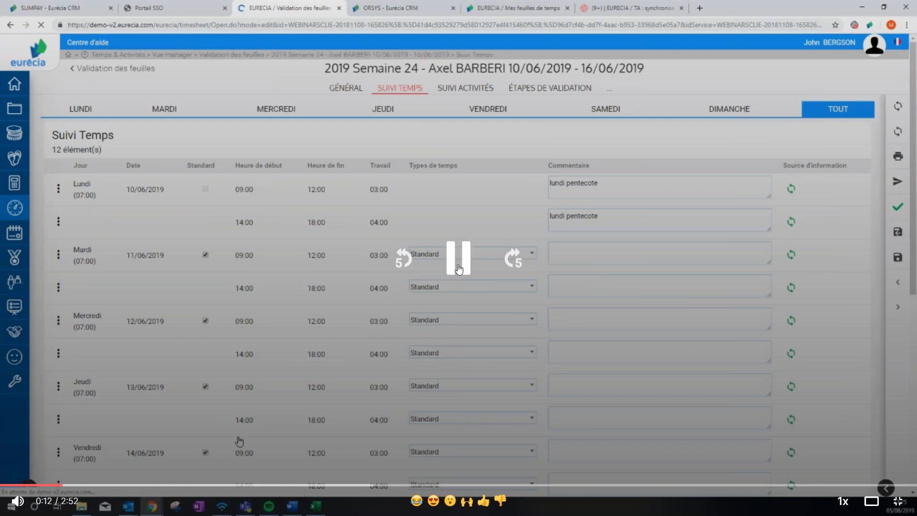
left_click(459, 269)
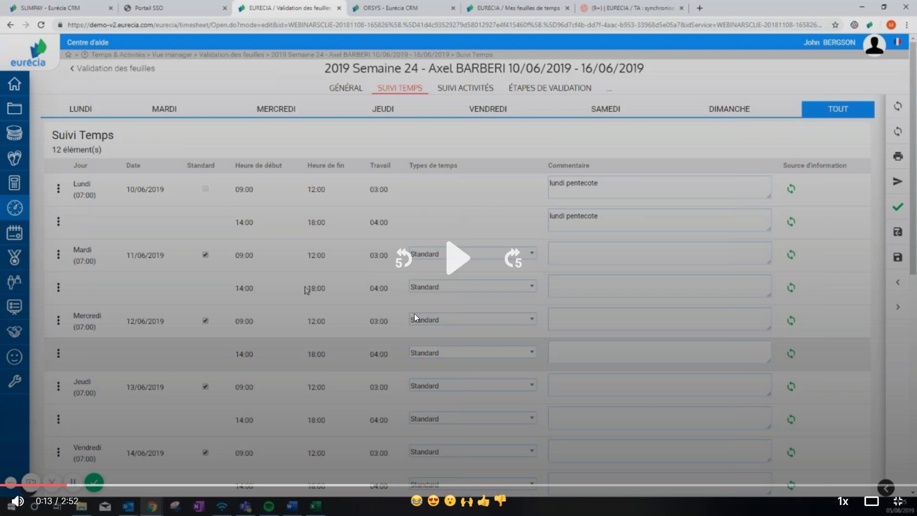
left_click(464, 267)
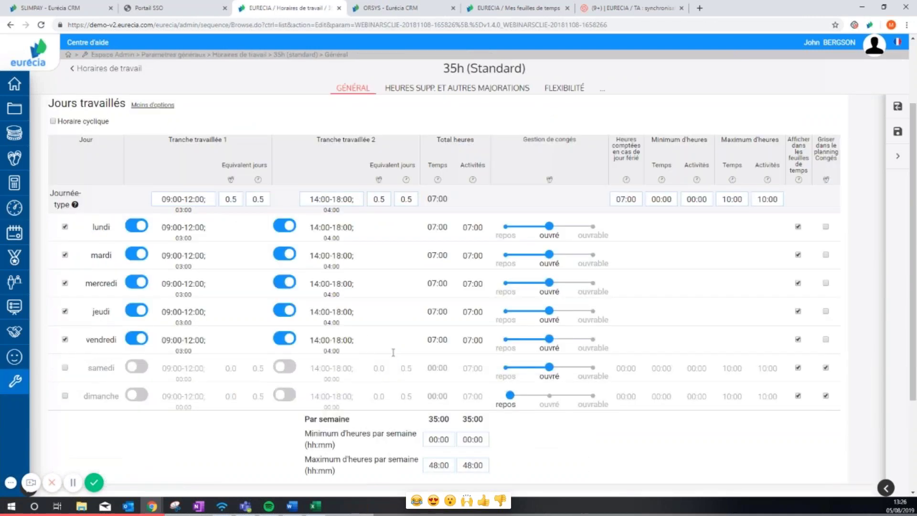
Step: Examine the hours counted for a public holiday on the standard day of the 35h (Standard) work schedule
left_click_drag(450, 68, 515, 65)
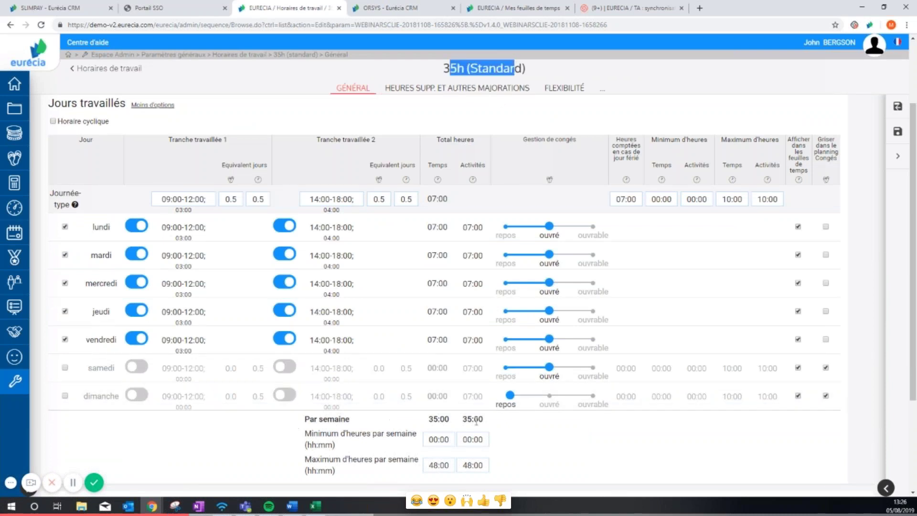
left_click_drag(616, 139, 636, 157)
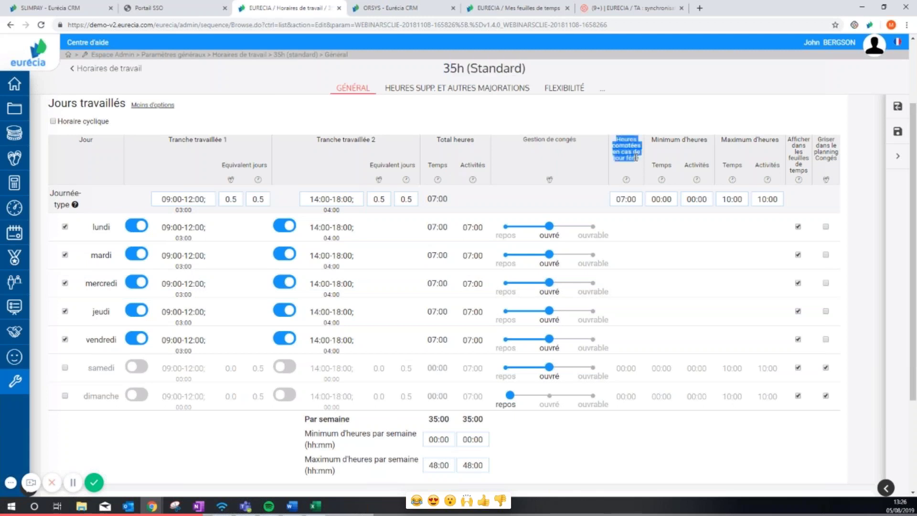
left_click(620, 199)
left_click_drag(620, 199, 635, 199)
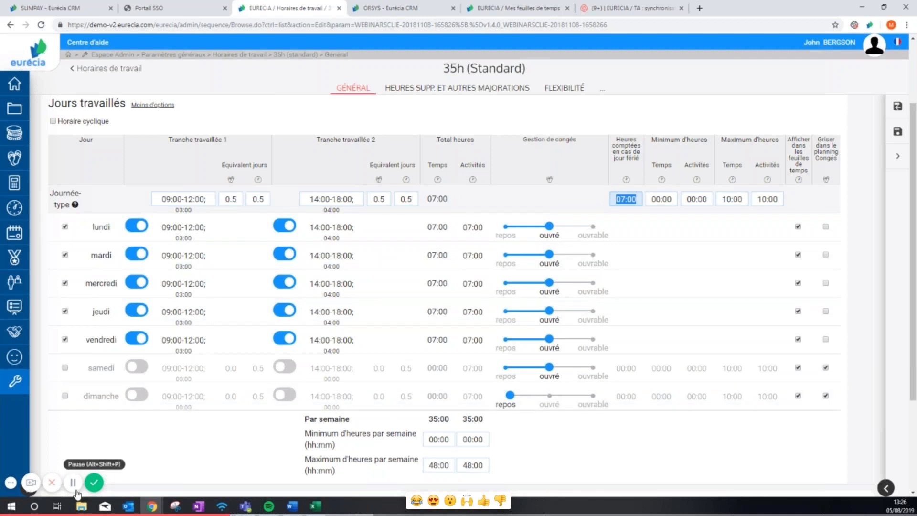
left_click(76, 491)
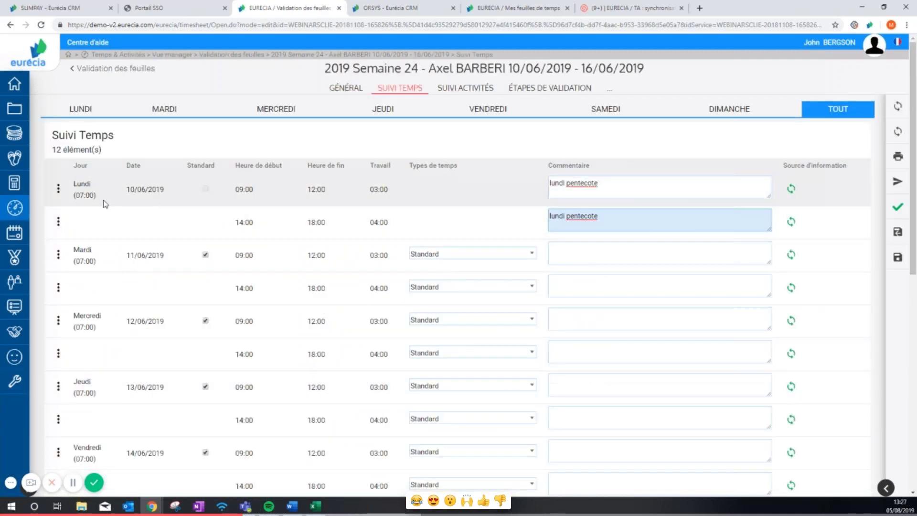
Step: Compare the hours of Lundi 10/06/2019 with the Jour férié line in the expanded Synthèse breakdown of the week 24 timesheet
left_click_drag(75, 196, 99, 196)
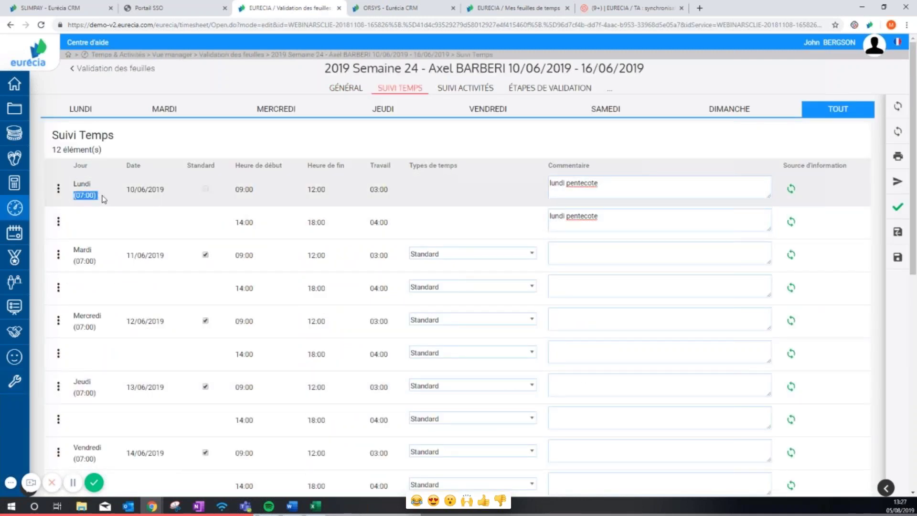
scroll(104, 199, "down", 1)
scroll(101, 198, "down", 4)
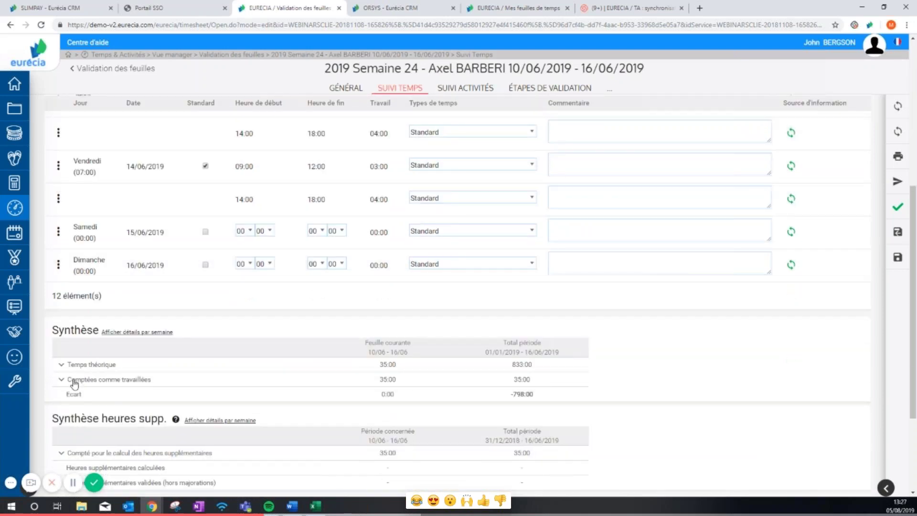
left_click(61, 365)
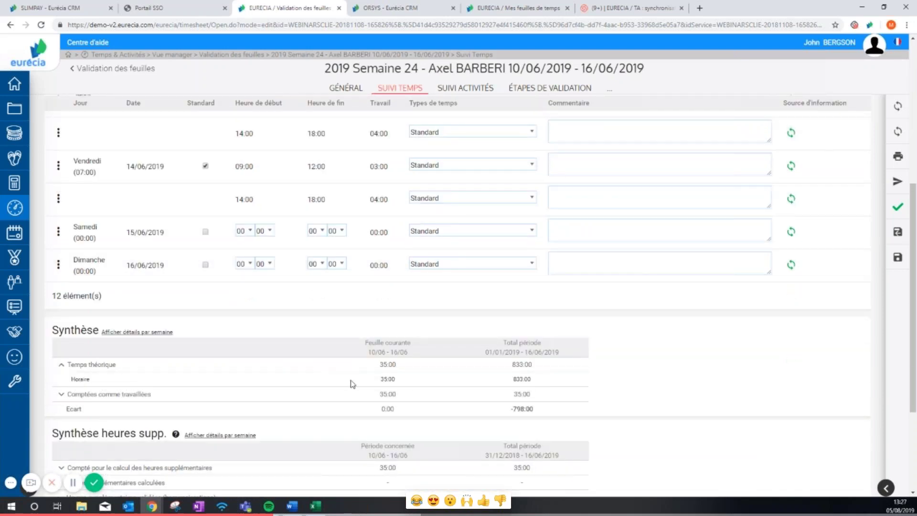
left_click(61, 394)
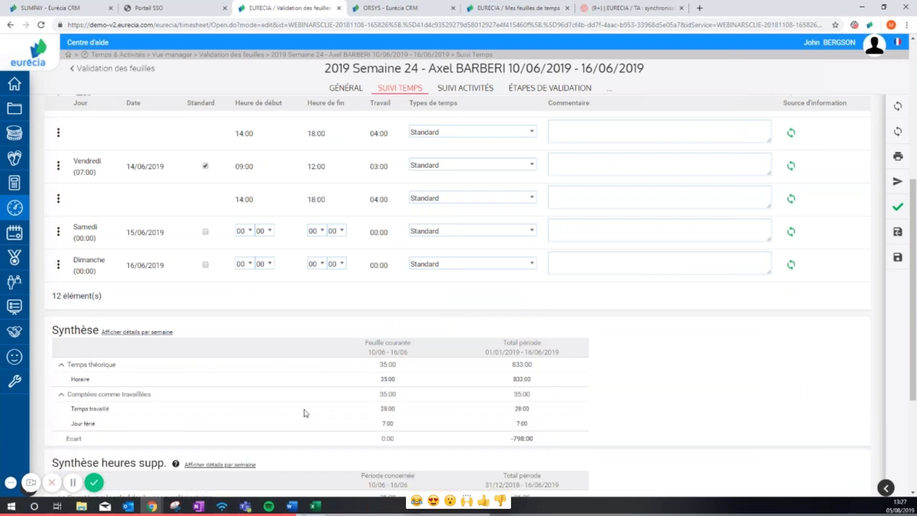
left_click_drag(378, 409, 398, 427)
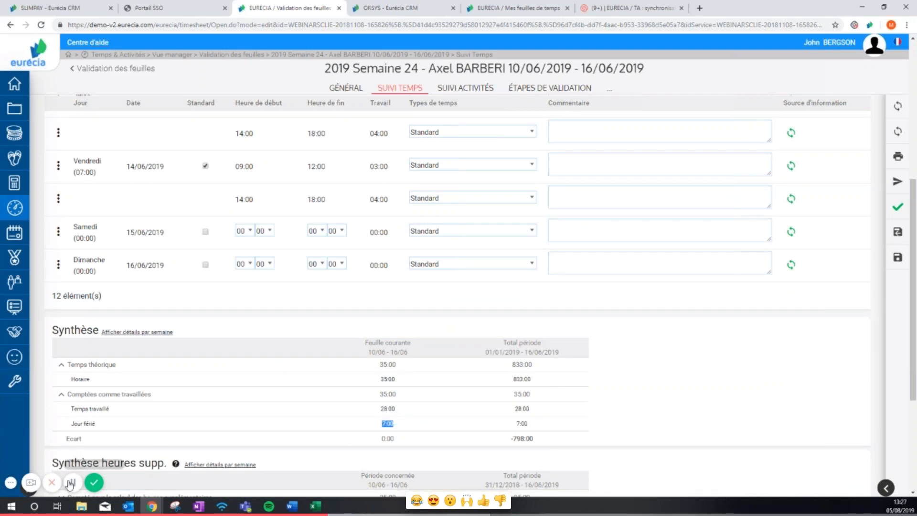
Step: Remove the standard-day setting from Jeudi 13/06/2019 in the time tracking entries
scroll(64, 191, "up", 1)
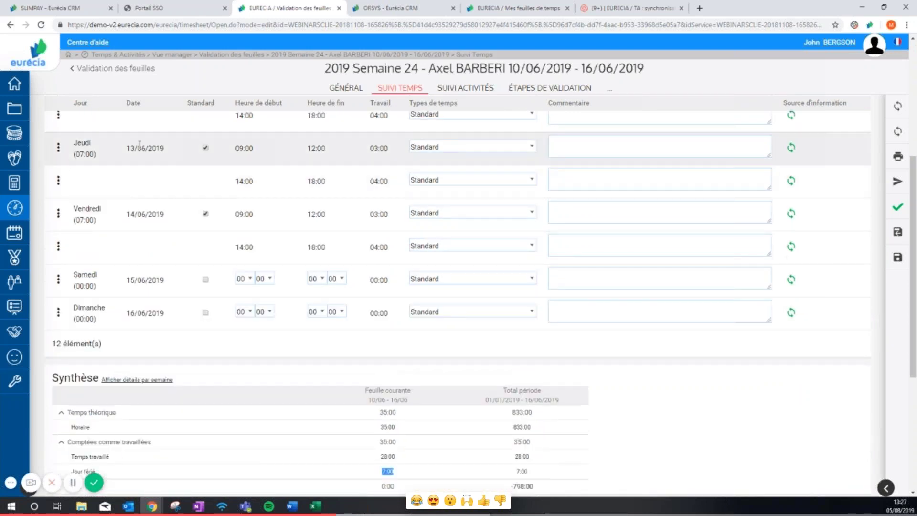
left_click(206, 147)
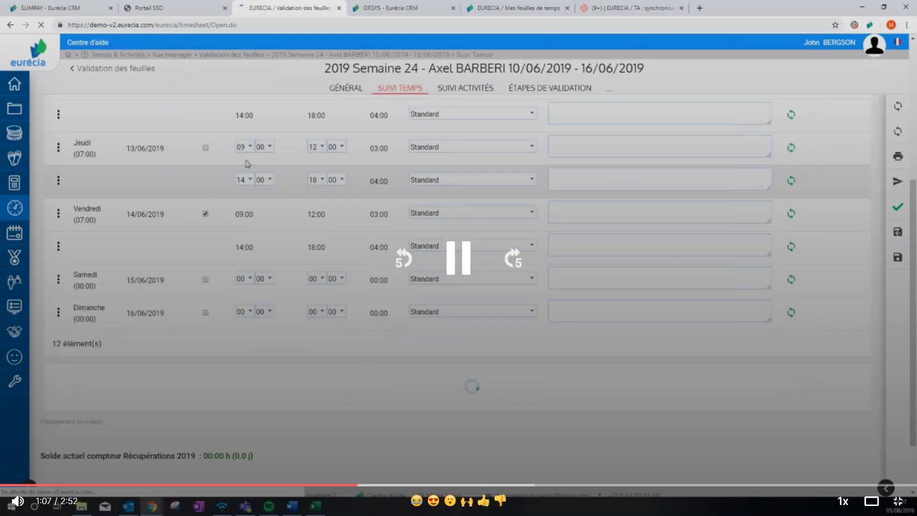
Step: Set the morning start time of Jeudi 13/06/2019 to 08:00 and save the timesheet
left_click(244, 147)
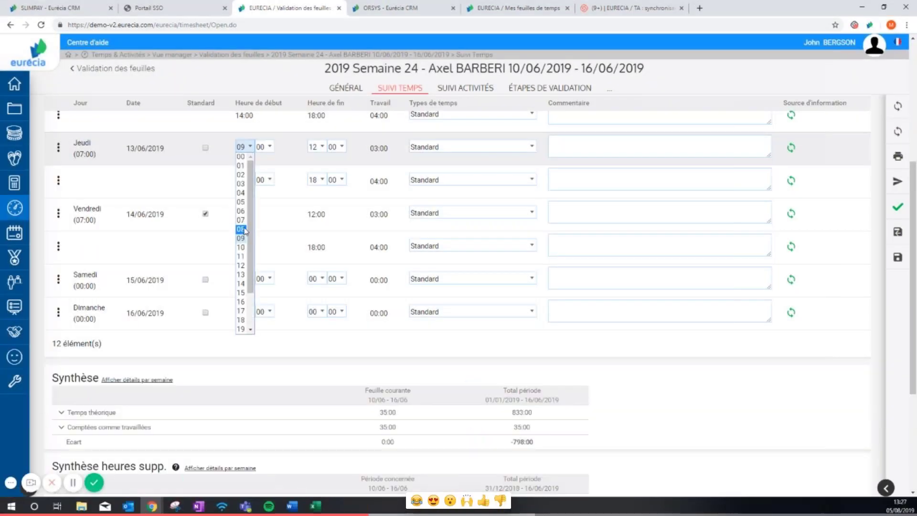
left_click(240, 228)
left_click(898, 257)
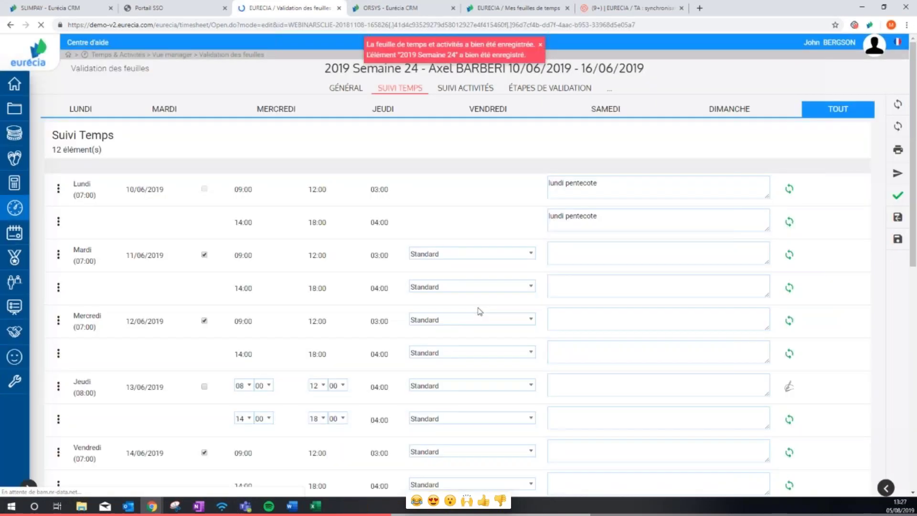
Step: Expand Temps théorique and Comptées comme travaillées in the saved week's Synthèse and check the Horaire and Temps travaillé lines
scroll(480, 312, "down", 3)
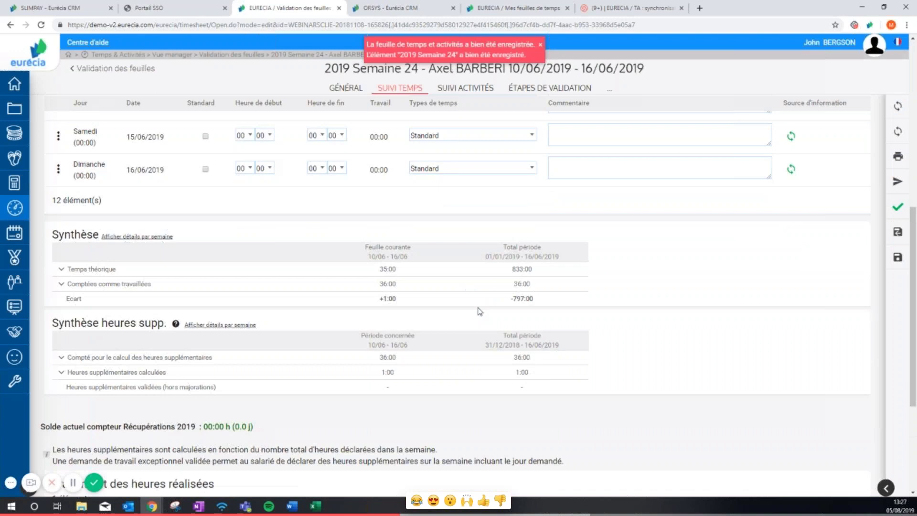
scroll(147, 231, "down", 1)
left_click(62, 223)
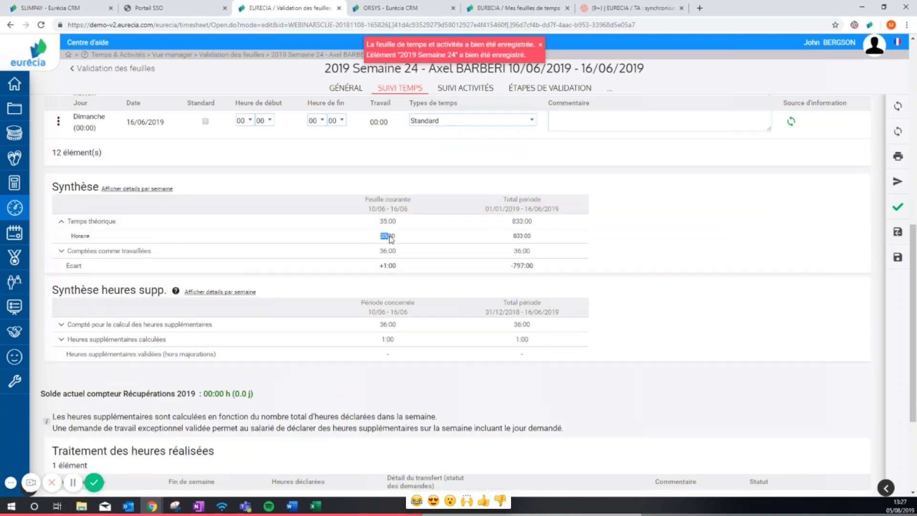
left_click(69, 252)
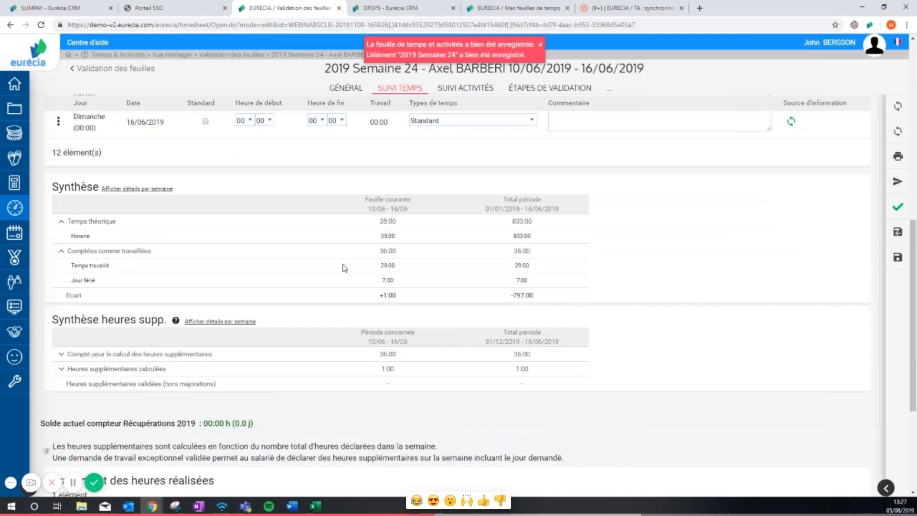
left_click_drag(382, 265, 395, 270)
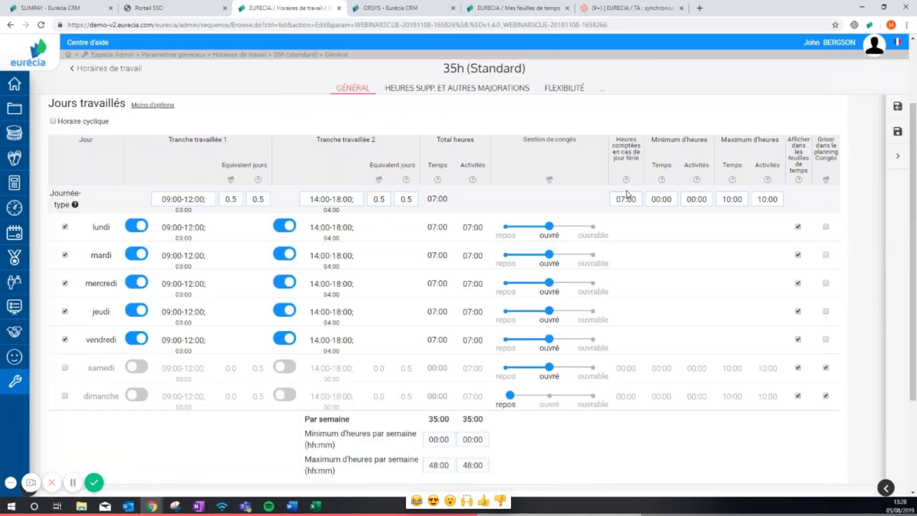
Step: Set the standard day's hours counted for a public holiday to 00:00 in the 35h (Standard) schedule and save it
left_click_drag(624, 200, 611, 199)
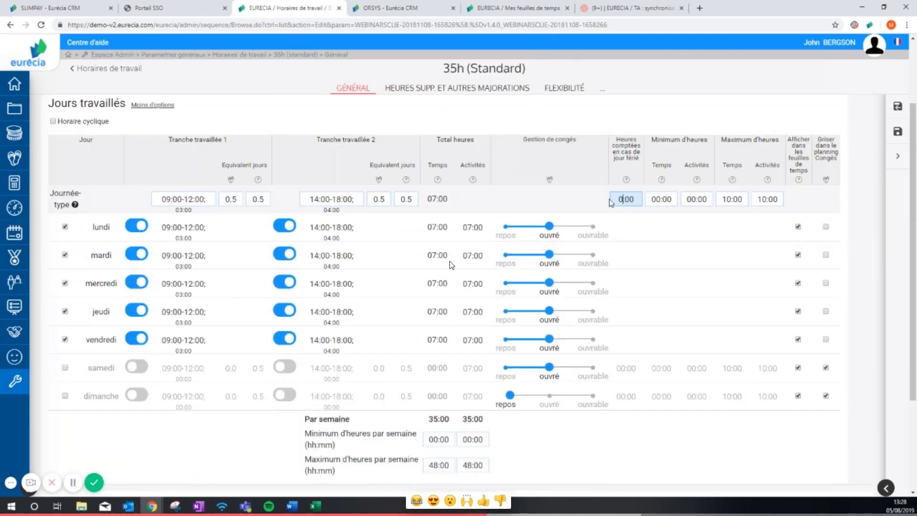
type("00")
key("Tab")
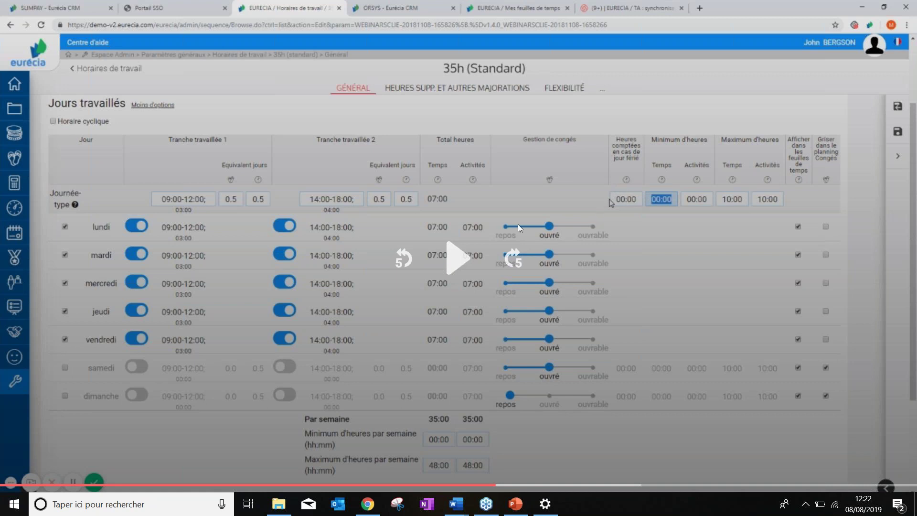
left_click(460, 258)
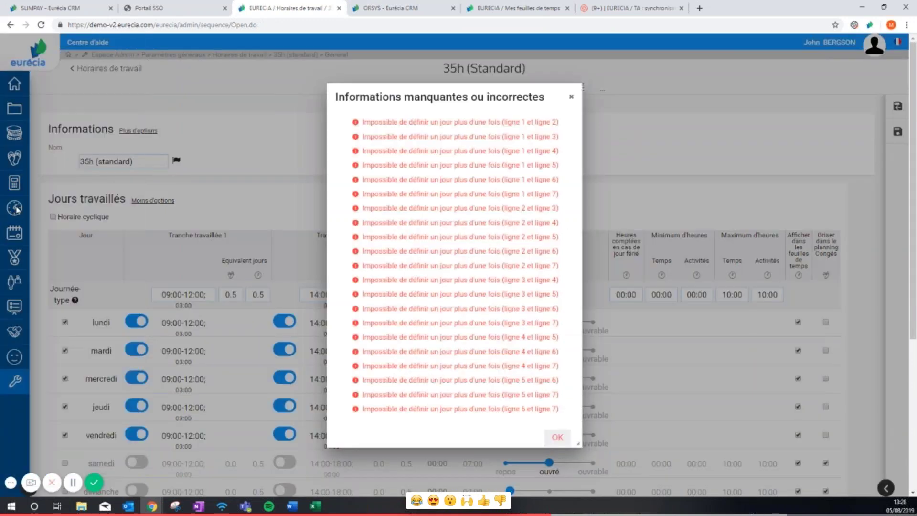
left_click(571, 97)
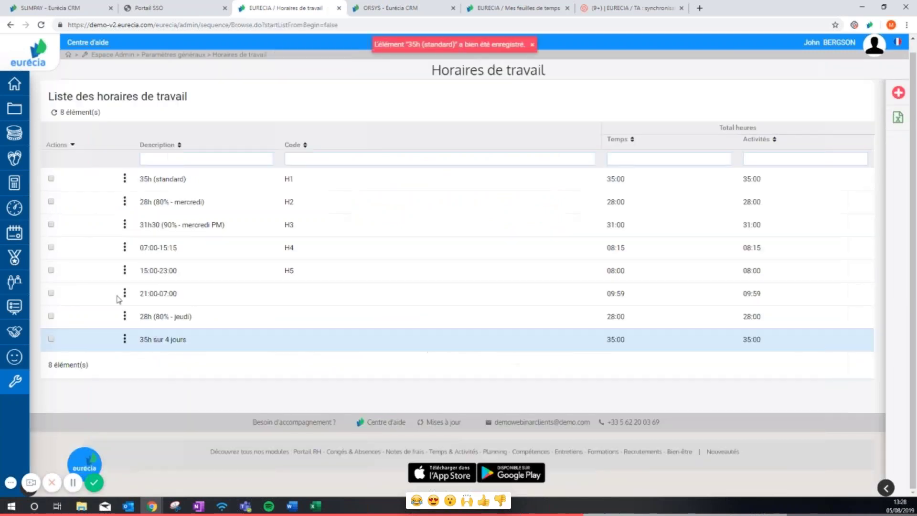
Step: Reopen the 2019 Semaine 24 timesheet from Validation des feuilles and check the comment, times and theoretical hours of Lundi 10/06/2019
mouse_move(16, 207)
left_click(58, 205)
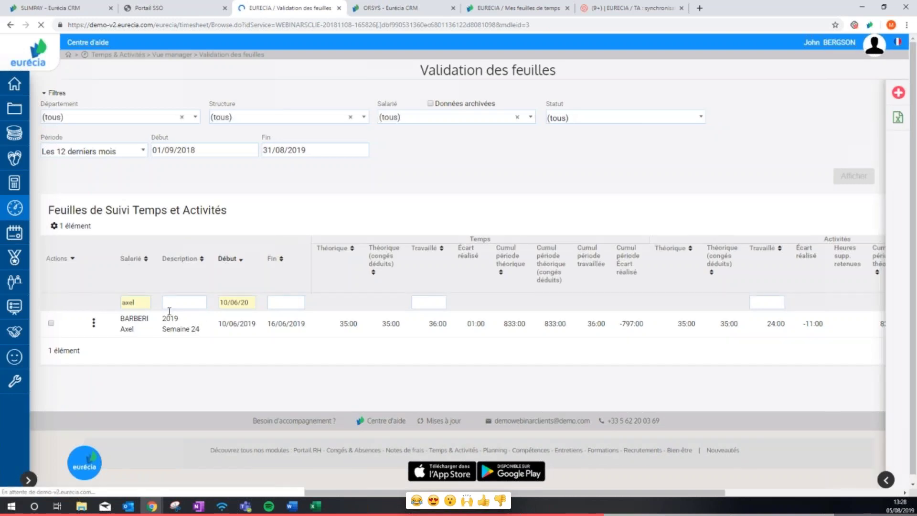
left_click(176, 328)
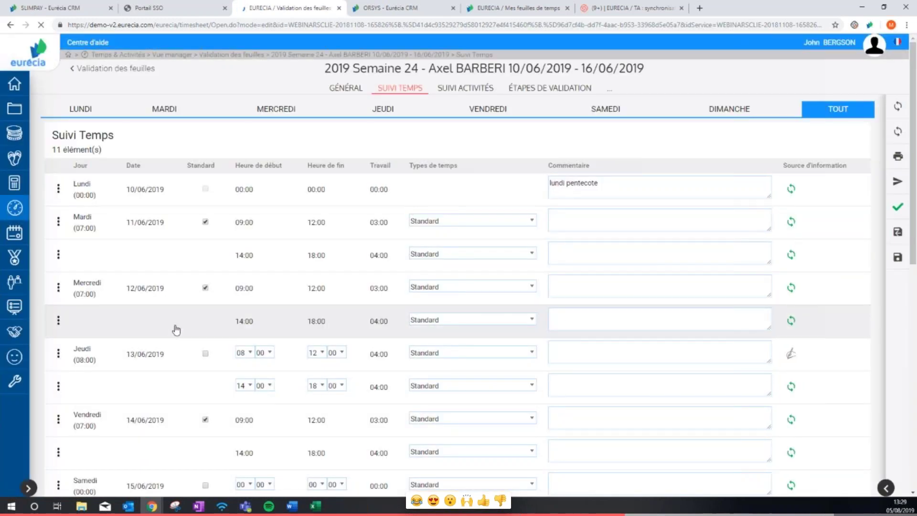
left_click(600, 183)
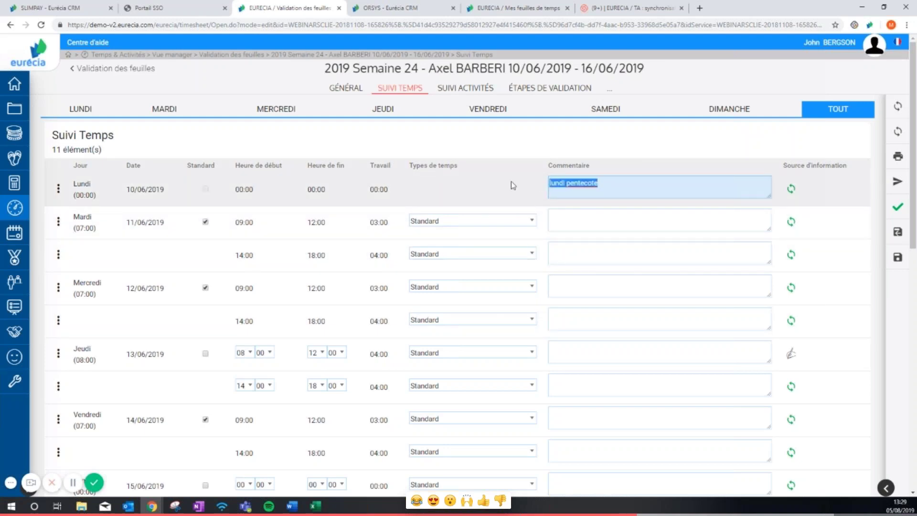
left_click_drag(234, 189, 342, 191)
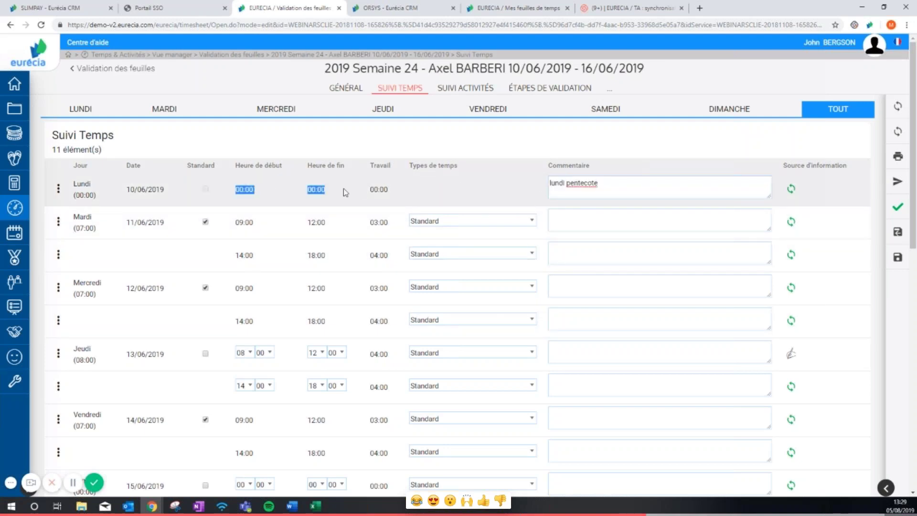
left_click_drag(76, 195, 95, 196)
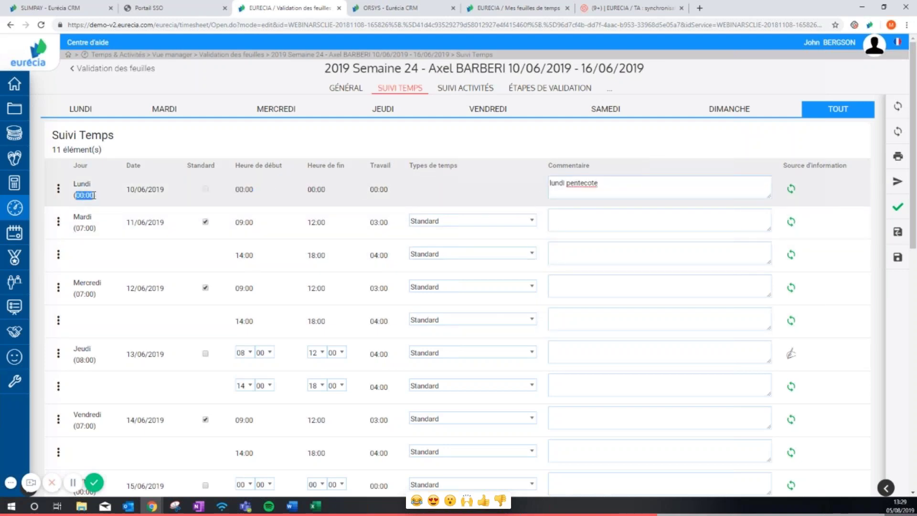
Step: Expand both Synthèse breakdowns of the reopened timesheet and examine how Jour férié affects Temps théorique and the hours counted as worked
scroll(169, 294, "down", 5)
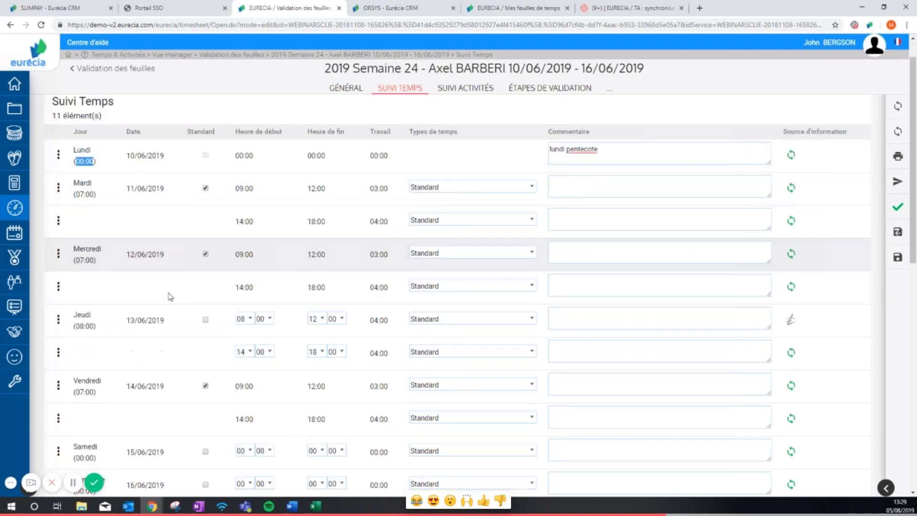
scroll(170, 293, "down", 2)
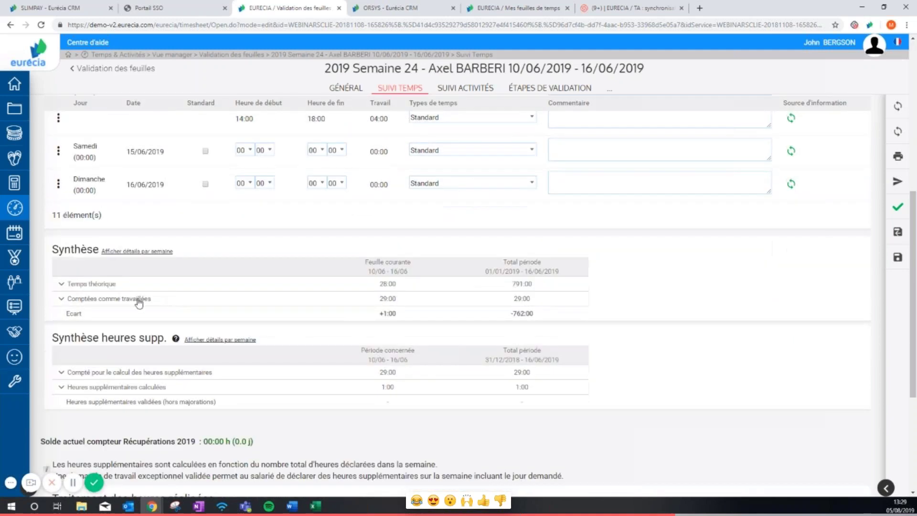
left_click(61, 285)
left_click_drag(380, 285, 402, 317)
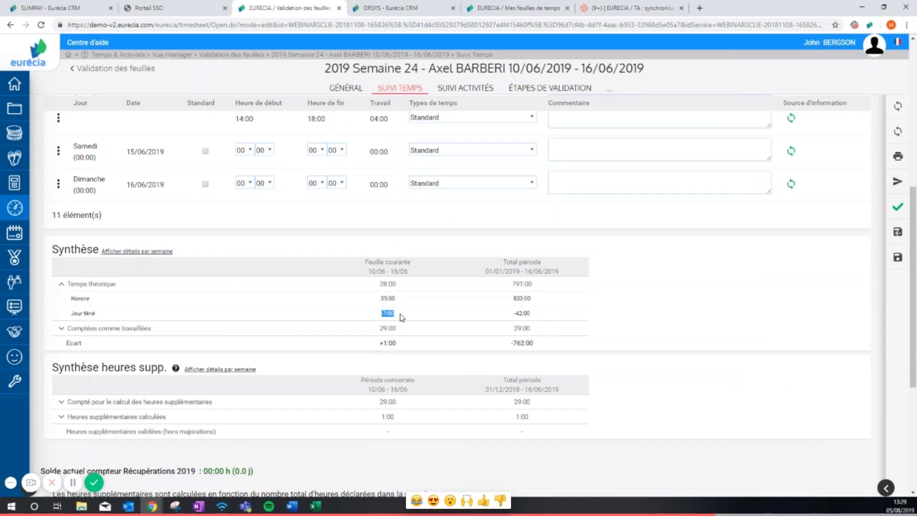
left_click(62, 329)
left_click_drag(381, 343, 399, 344)
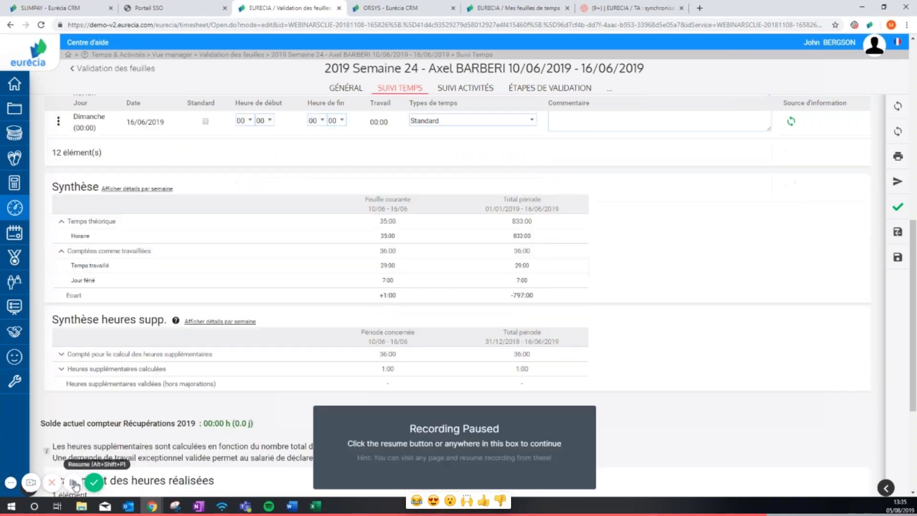
Step: Switch to the Word document and compare the Jours travaillés and Synthèse captures for public holidays counted as 00:00 and 07:00
left_click(350, 455)
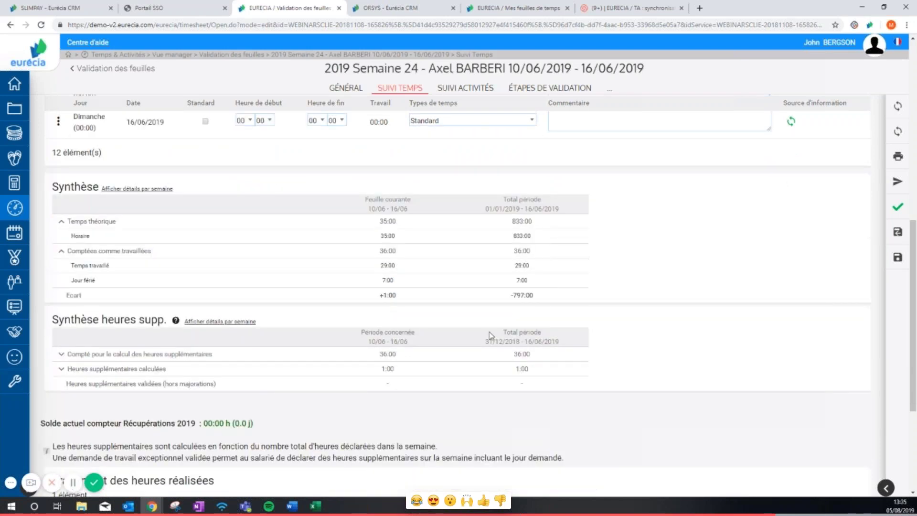
left_click(292, 506)
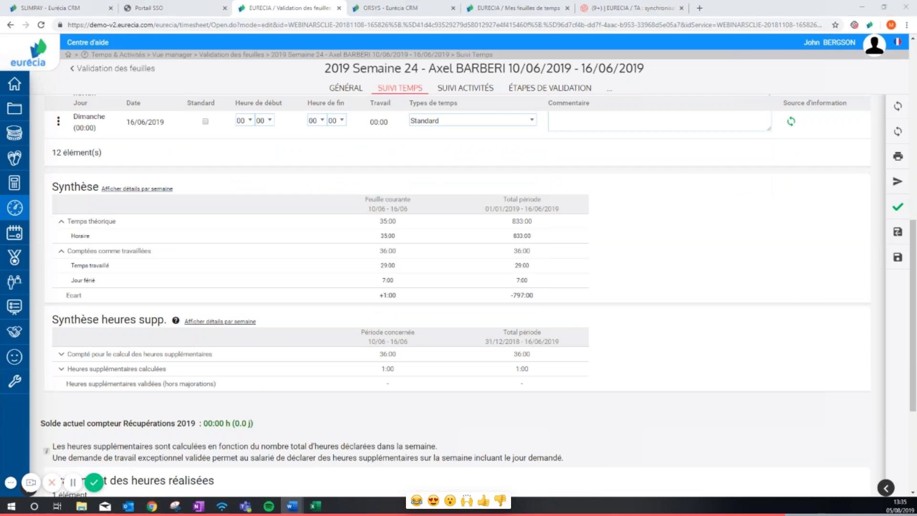
left_click_drag(534, 28, 459, 30)
double_click(459, 30)
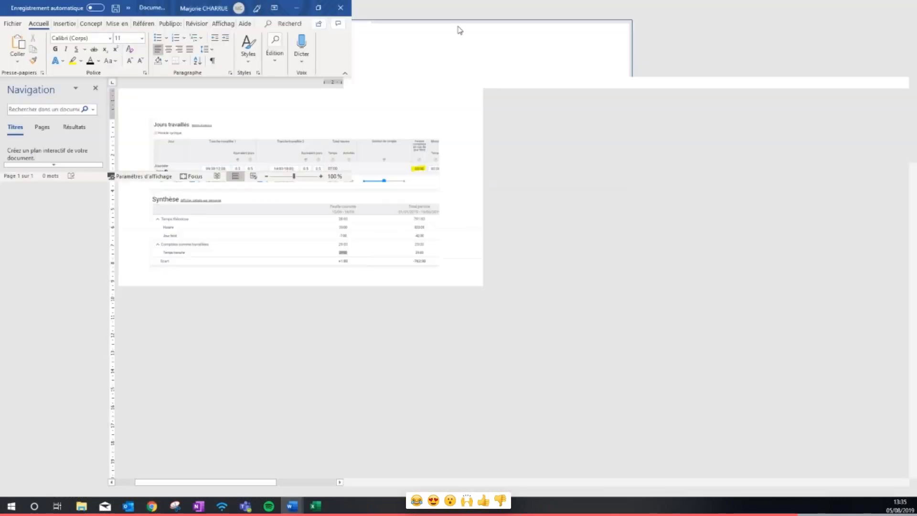
key("ctrl+v")
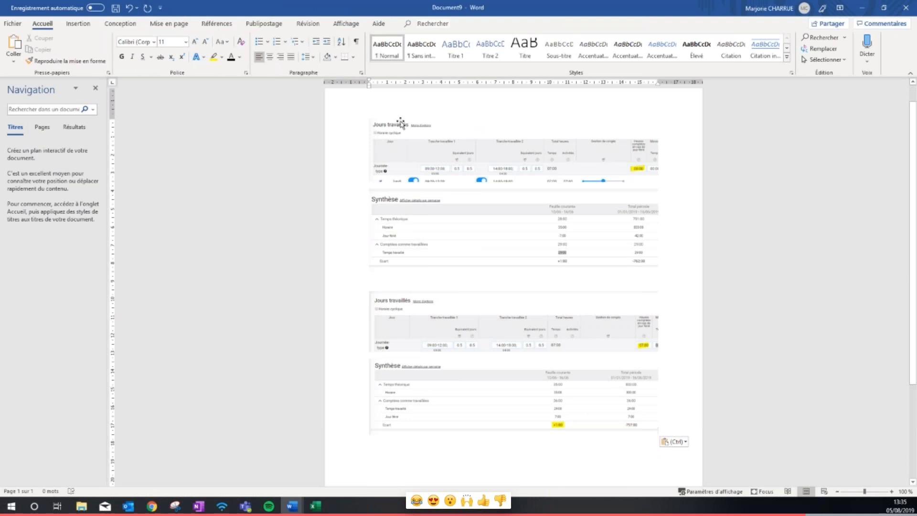
scroll(678, 356, "down", 2)
scroll(678, 355, "up", 2, "ctrl")
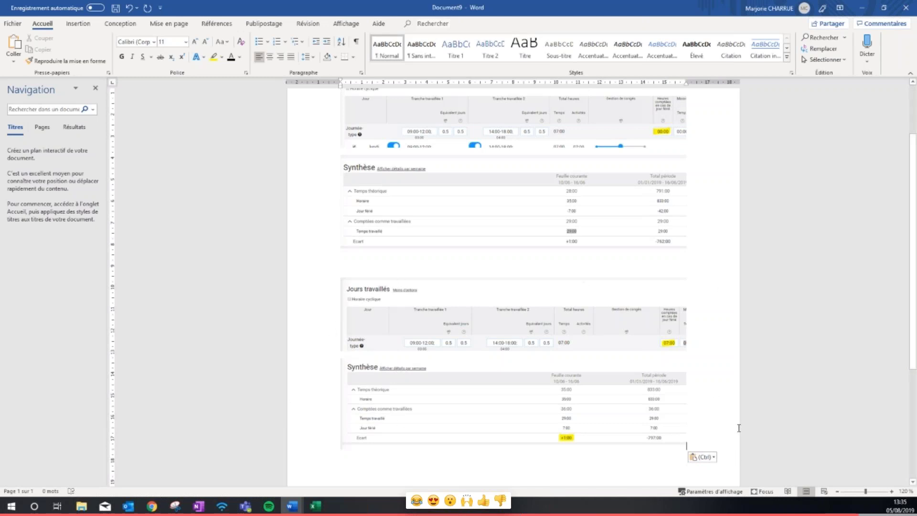
scroll(739, 428, "up", 1, "ctrl")
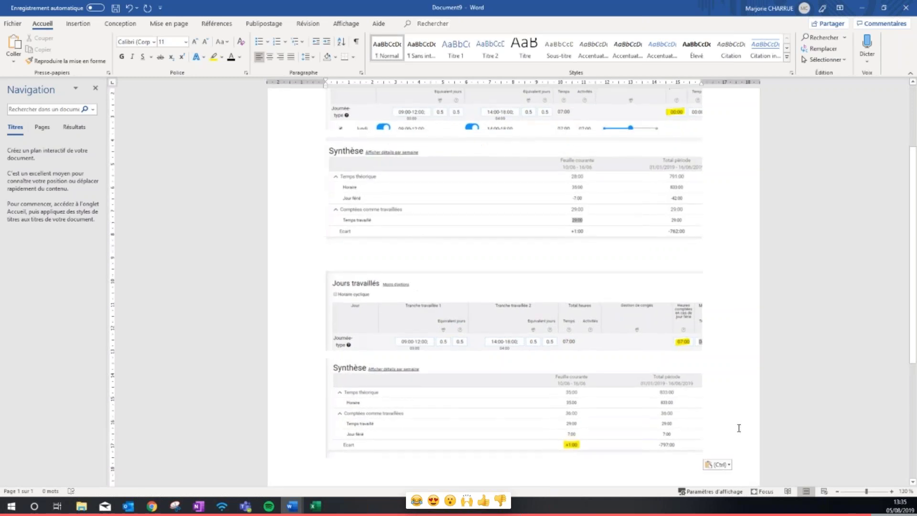
scroll(741, 318, "up", 1)
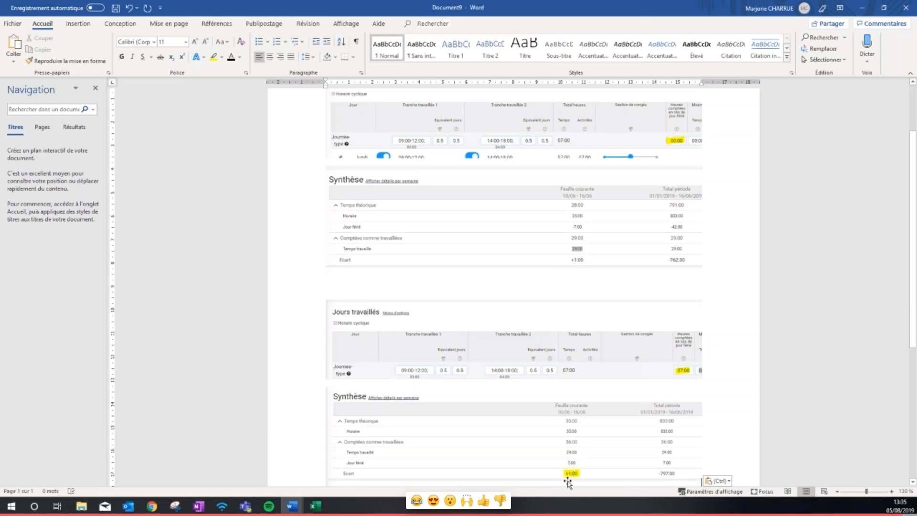
key("alt+Tab")
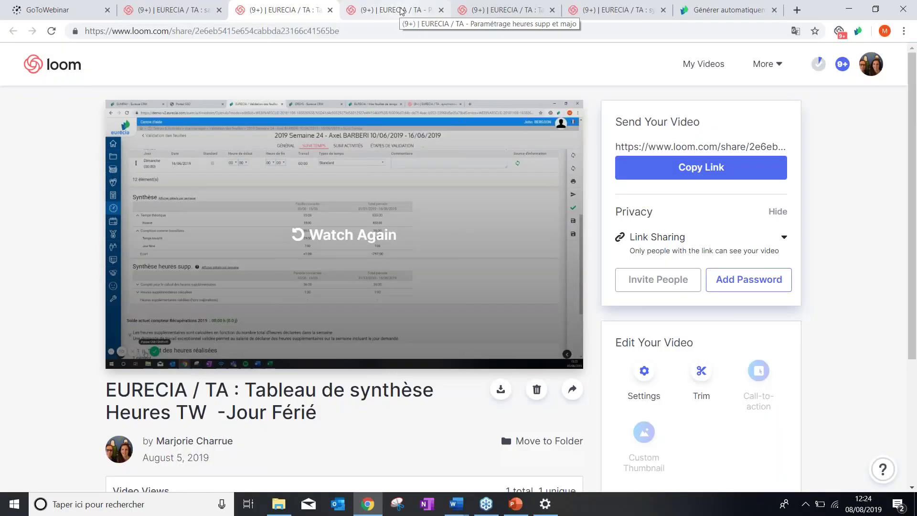
Step: Show the Loom page for Paramétrage heures supp et majo and switch to the Word document TA - AbsenceCompterCommeTravaille
left_click(399, 10)
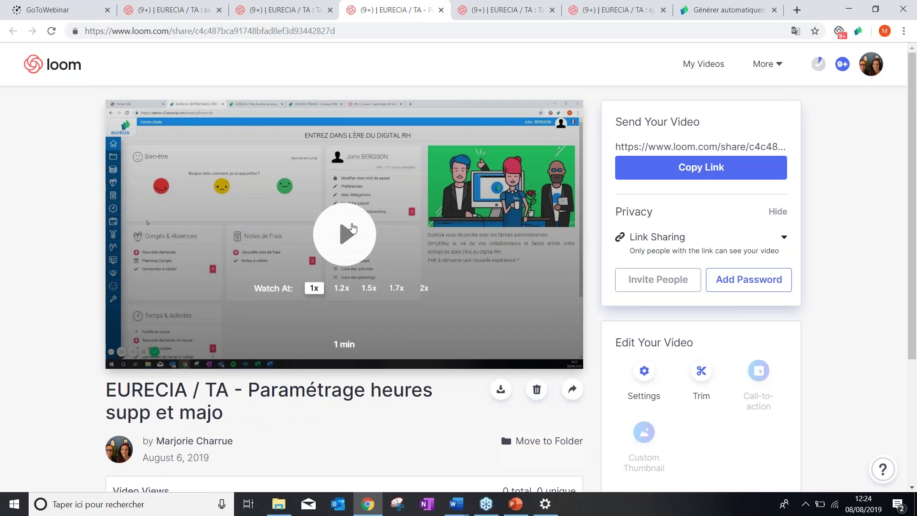
key("alt+Tab")
key("alt+Tab")
key("alt+Tab")
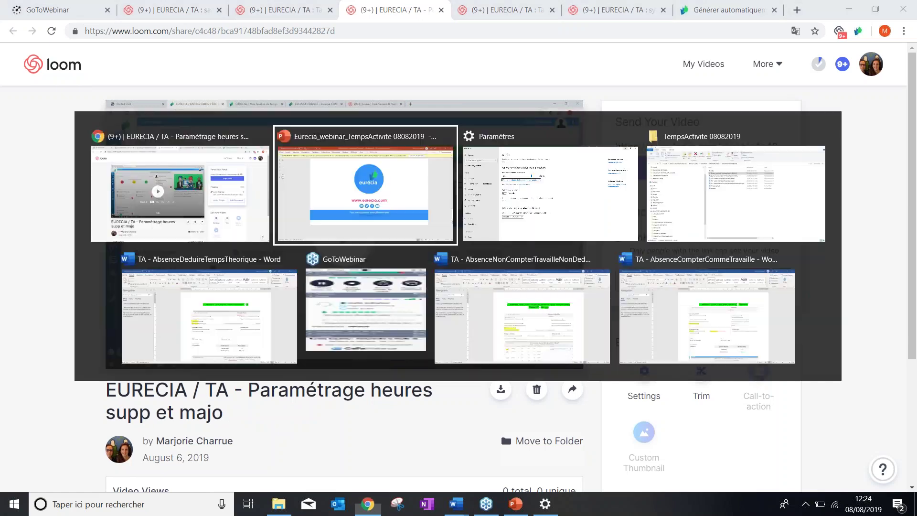
key("alt+Tab")
key("alt+Tab")
key("alt+Tab")
key("alt+Tab")
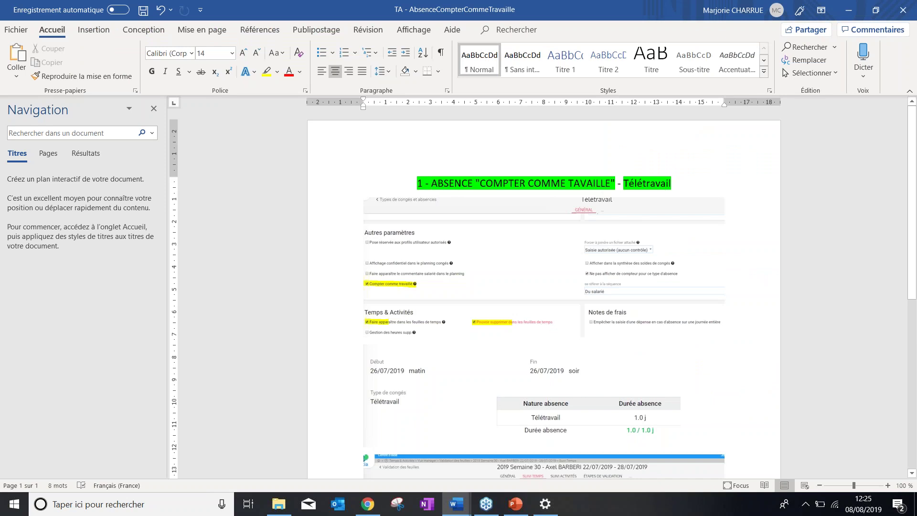
Step: Close the Navigation pane and examine the Télétravail settings for counting as worked, showing in timesheets and allowing deletion, plus the 26/07/2019 request
scroll(557, 334, "up", 3, "ctrl")
scroll(575, 329, "up", 1, "ctrl")
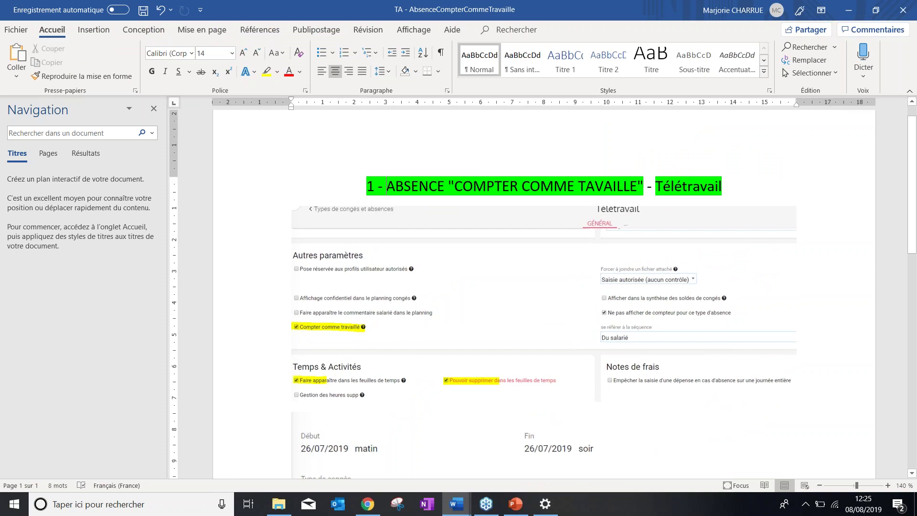
left_click(153, 109)
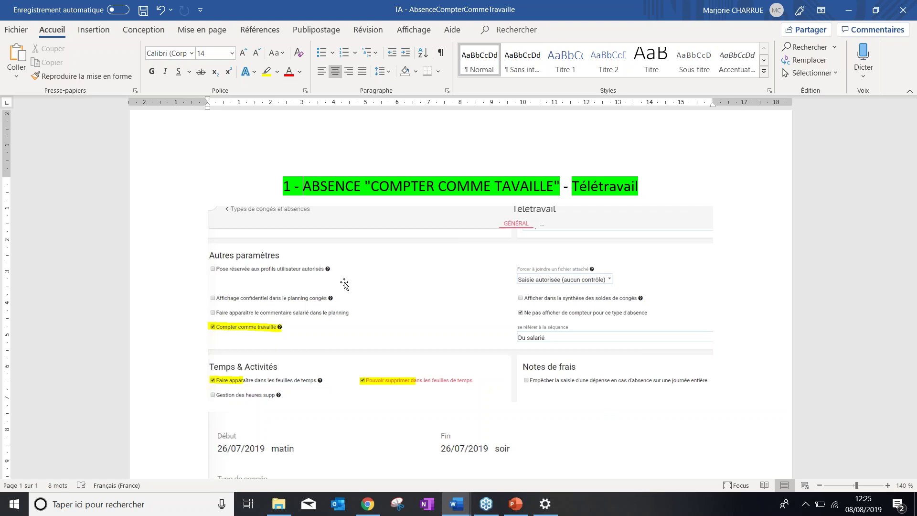
scroll(344, 283, "down", 2)
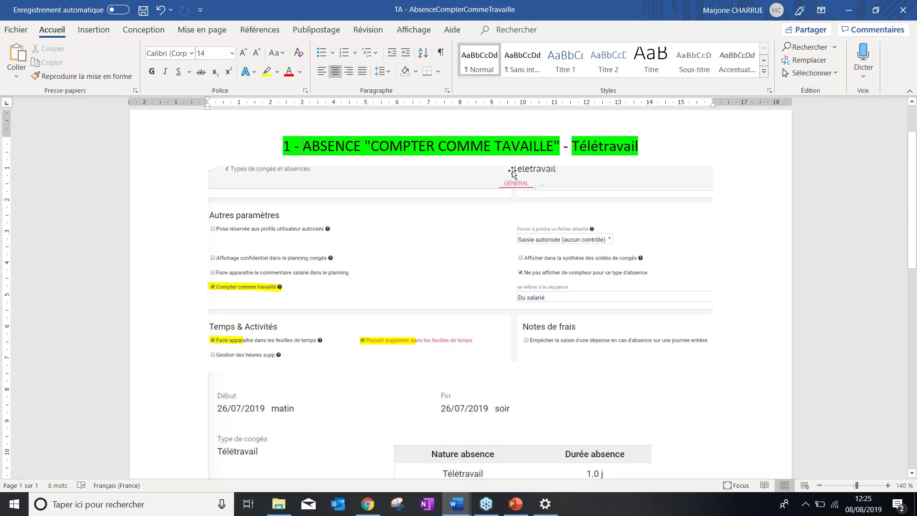
scroll(402, 340, "down", 3)
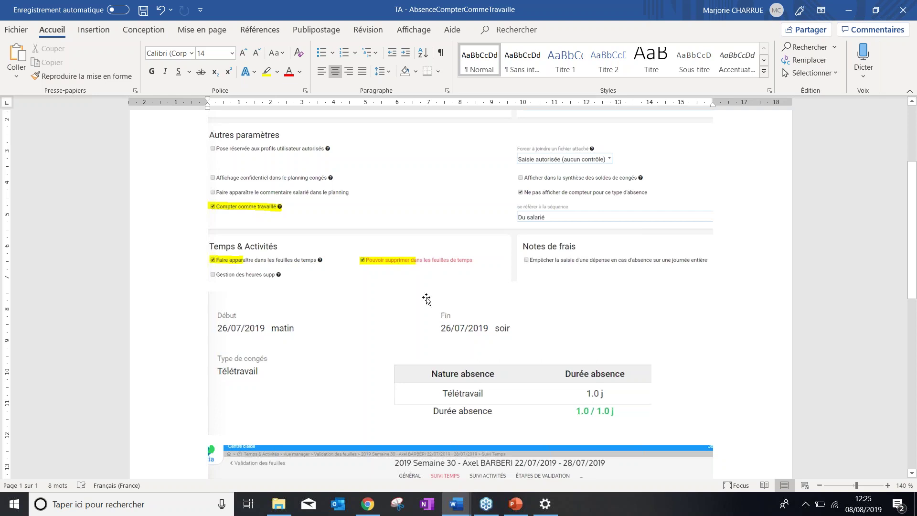
scroll(427, 300, "down", 3)
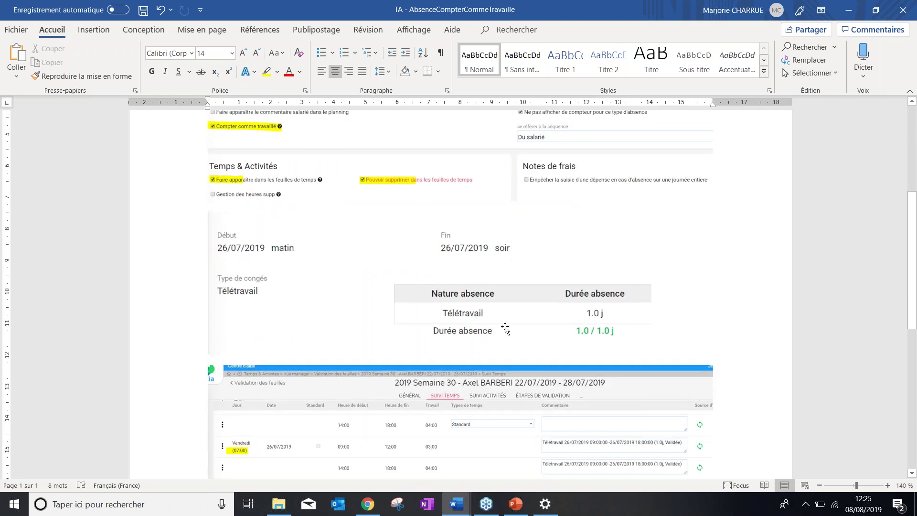
Step: Compare the Télétravail settings with the Semaine 30 timesheet capture, its Synthèse and the Supprimer option for Vendredi 26/07/2019
scroll(518, 280, "down", 7)
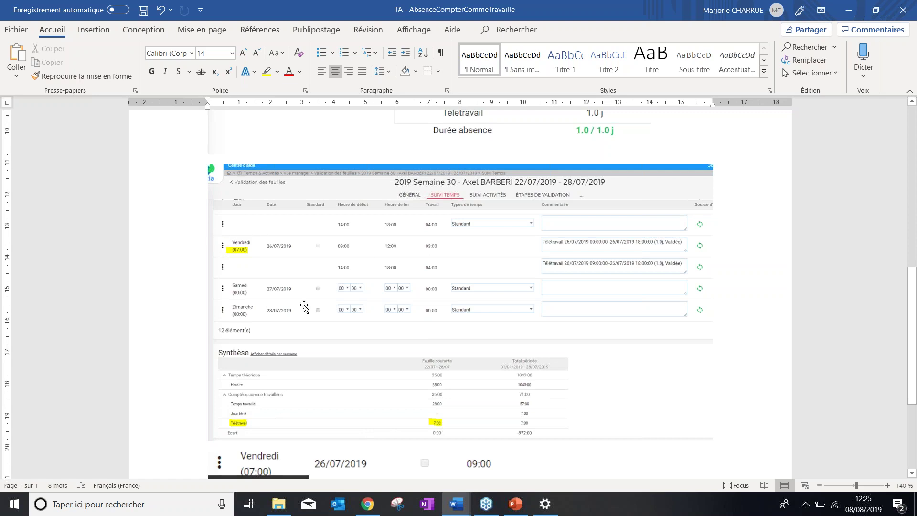
scroll(304, 306, "up", 10)
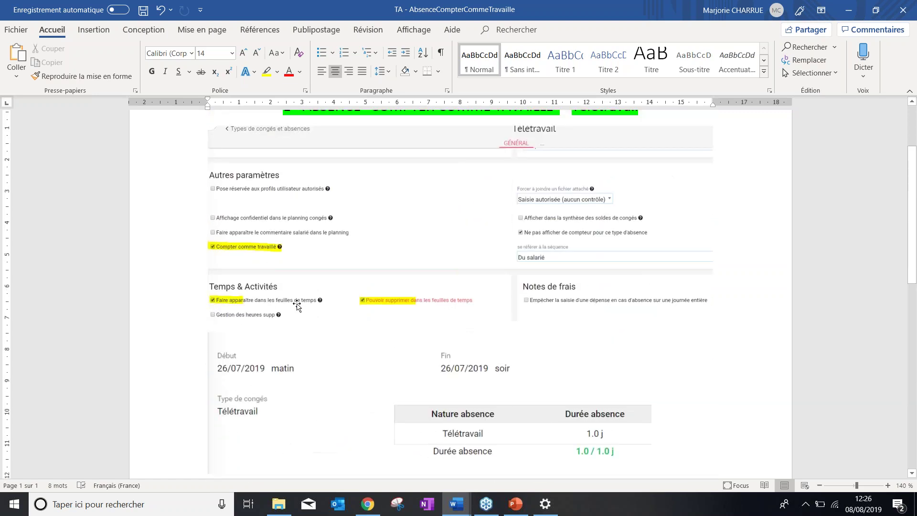
scroll(297, 306, "down", 5)
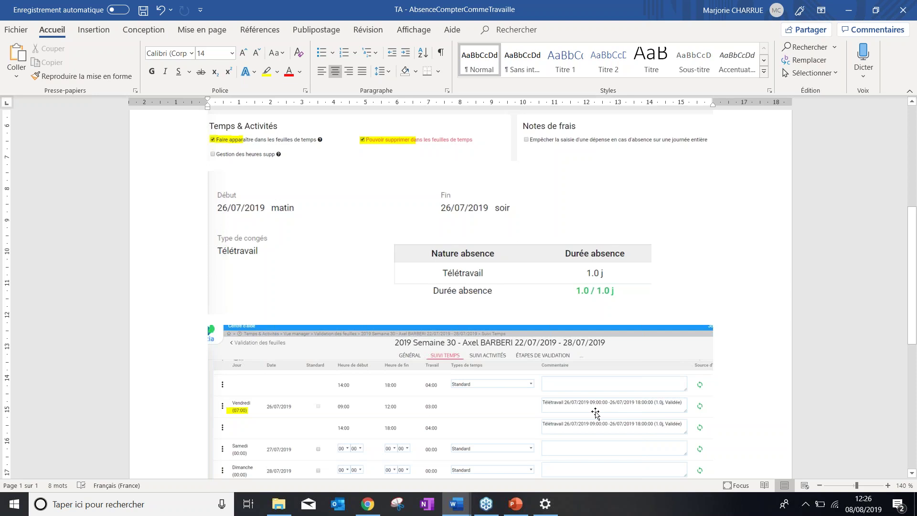
scroll(595, 413, "down", 5)
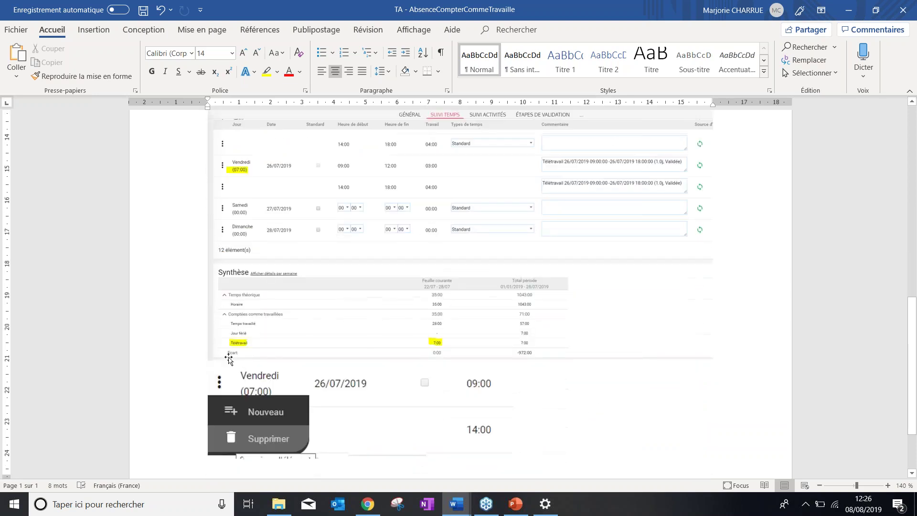
scroll(435, 352, "down", 2)
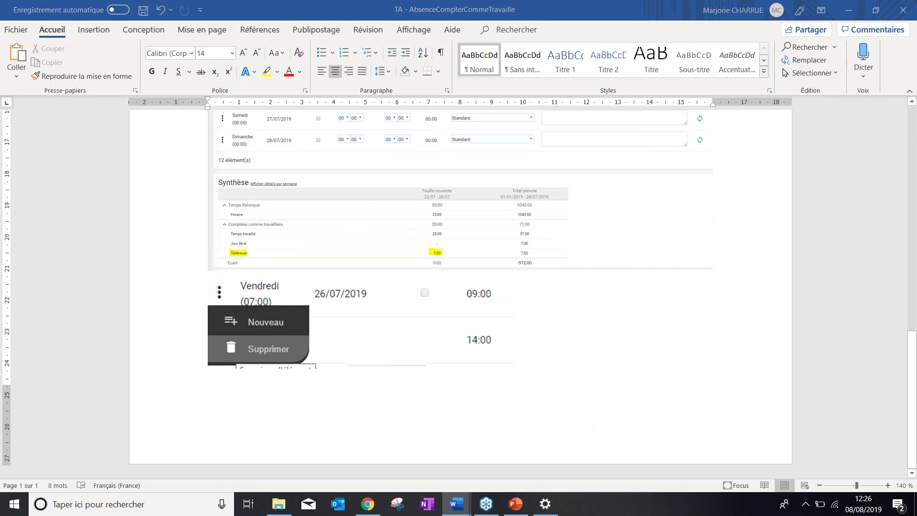
Step: Switch to the Word document TA - AbsenceNonCompterTravailleNonDeduireTempsTheo
key("alt+Tab")
key("alt+Tab")
key("alt+Tab")
key("alt+Tab")
key("alt+Tab")
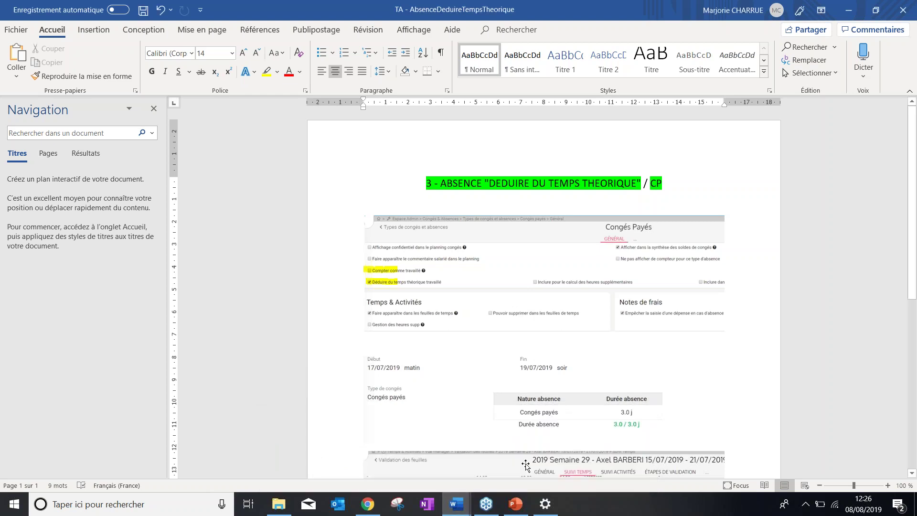
mouse_move(456, 504)
left_click(473, 456)
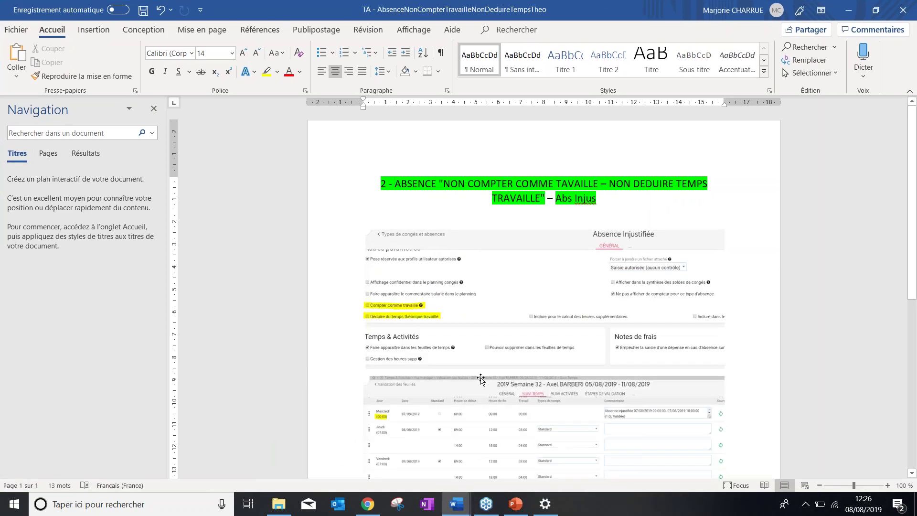
Step: Examine the Absence Injustifiée settings, the Mercredi 07/08/2019 timesheet line and the resulting Ecart in the Synthèse
scroll(481, 378, "up", 5, "ctrl")
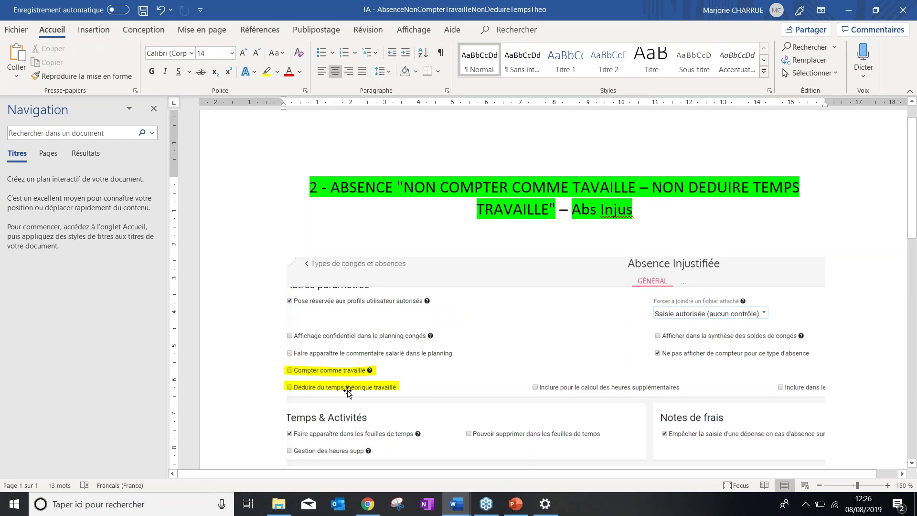
scroll(354, 392, "down", 8)
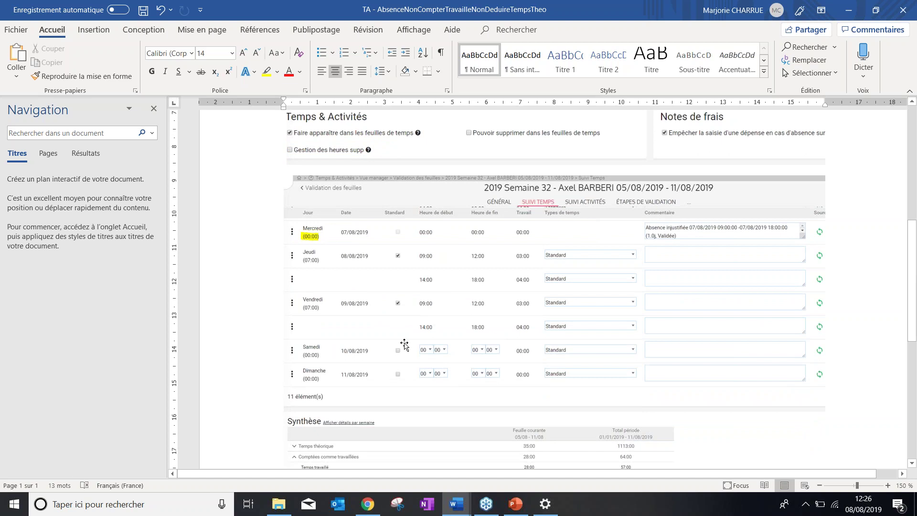
scroll(404, 344, "down", 5)
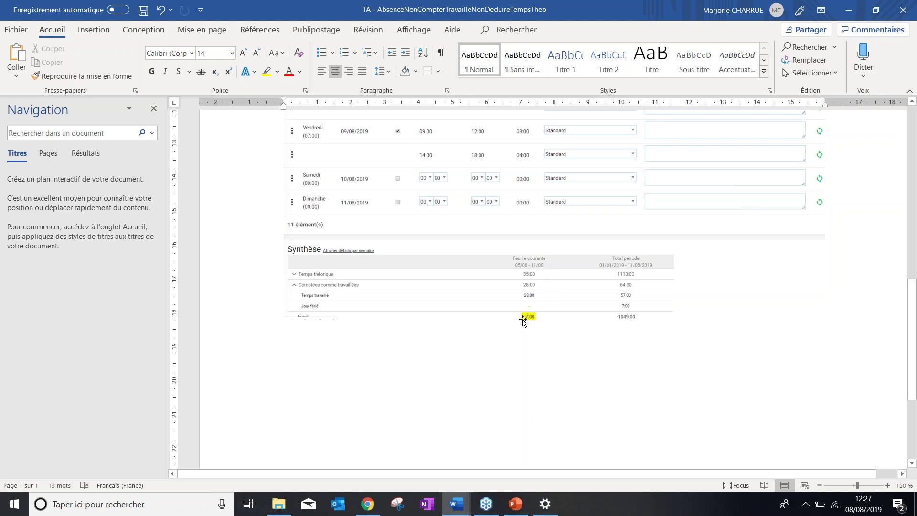
scroll(527, 322, "up", 5)
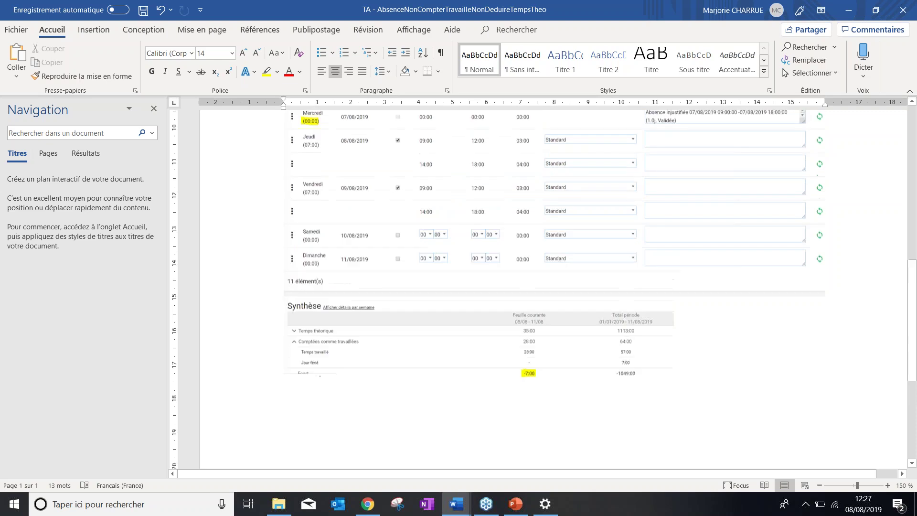
scroll(534, 366, "down", 3)
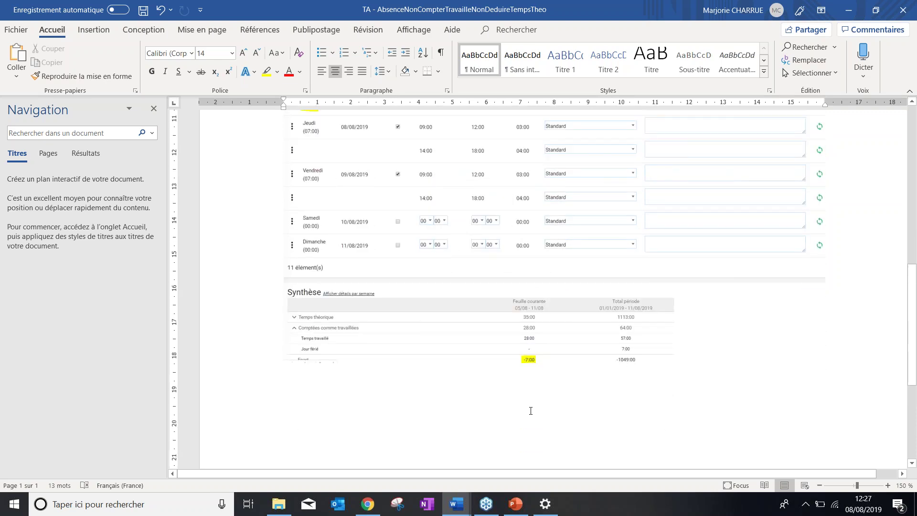
Step: Switch to the Word document TA - AbsenceDeduireTempsTheorique and examine the Congés Payés settings and the Semaine 29 timesheet capture
mouse_move(457, 504)
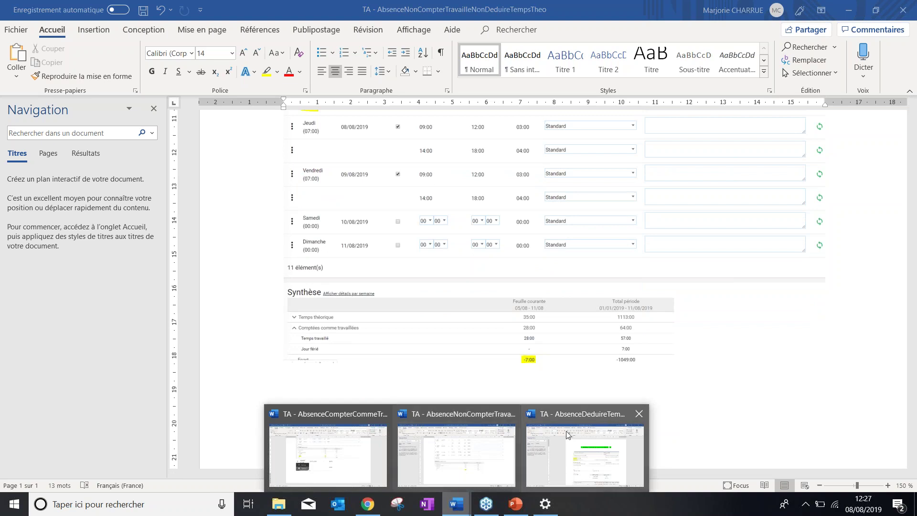
left_click(574, 442)
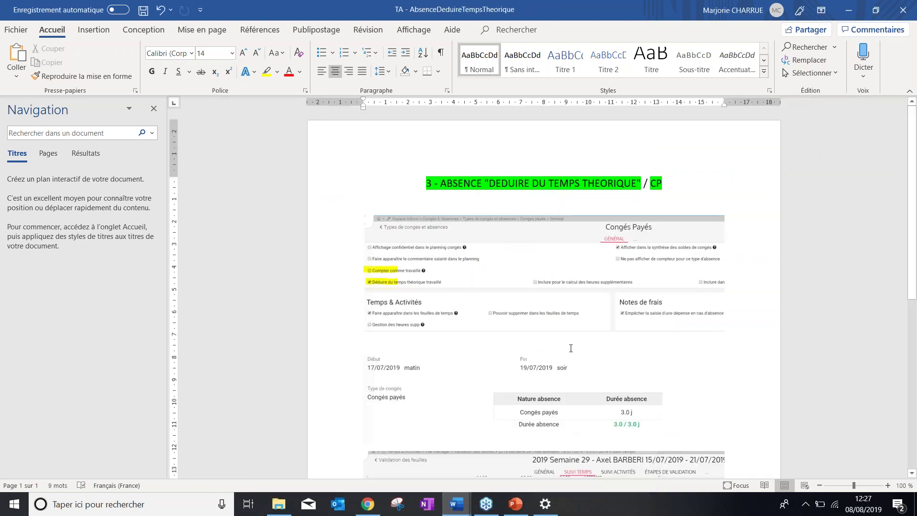
scroll(571, 347, "up", 4, "ctrl")
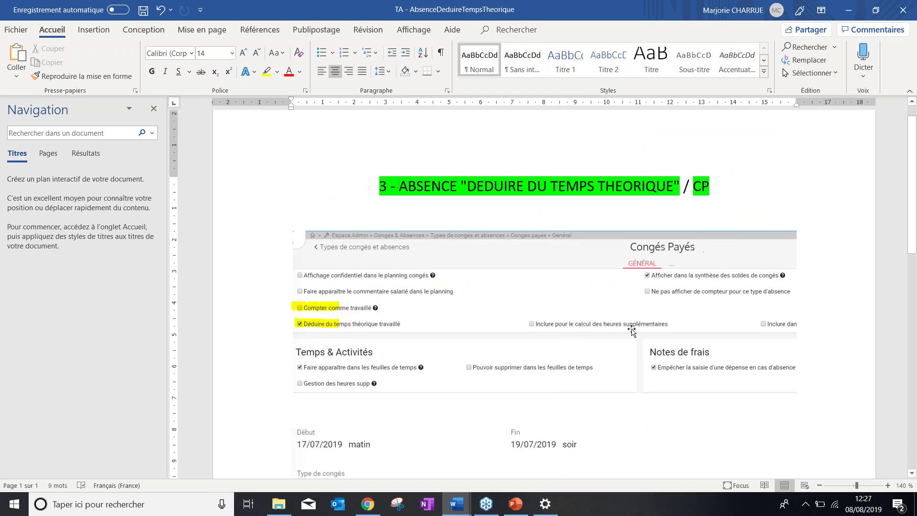
scroll(632, 329, "down", 8)
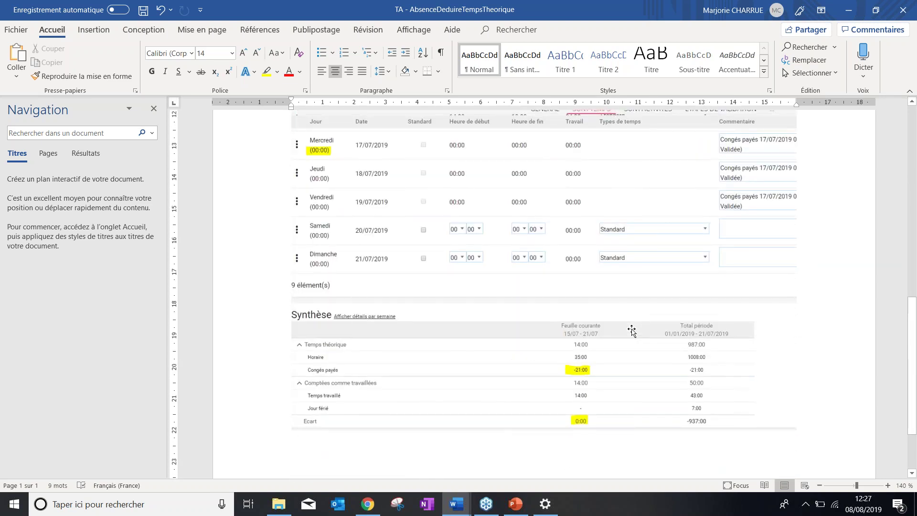
scroll(631, 330, "up", 1)
scroll(632, 329, "up", 1)
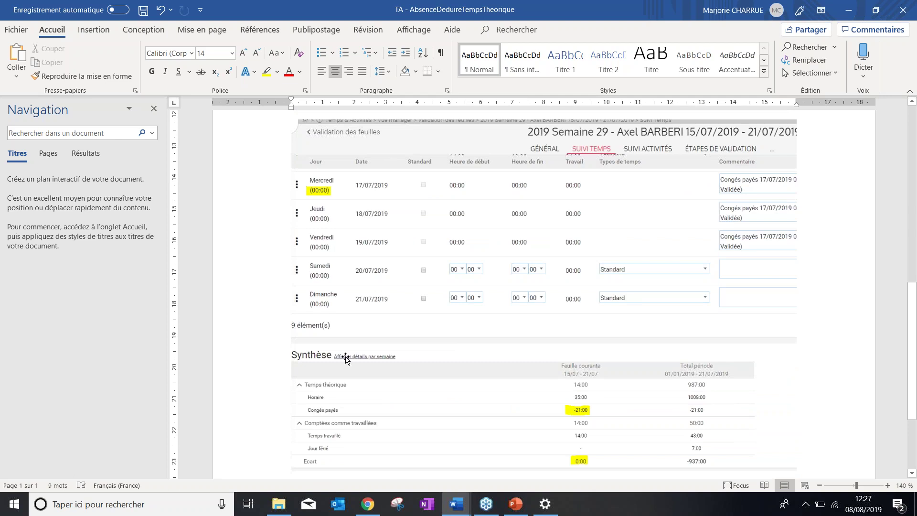
Step: Compare the Déduire du temps théorique travaillé setting with the Congés payés and Ecart lines of the Semaine 29 Synthèse
scroll(351, 368, "down", 3)
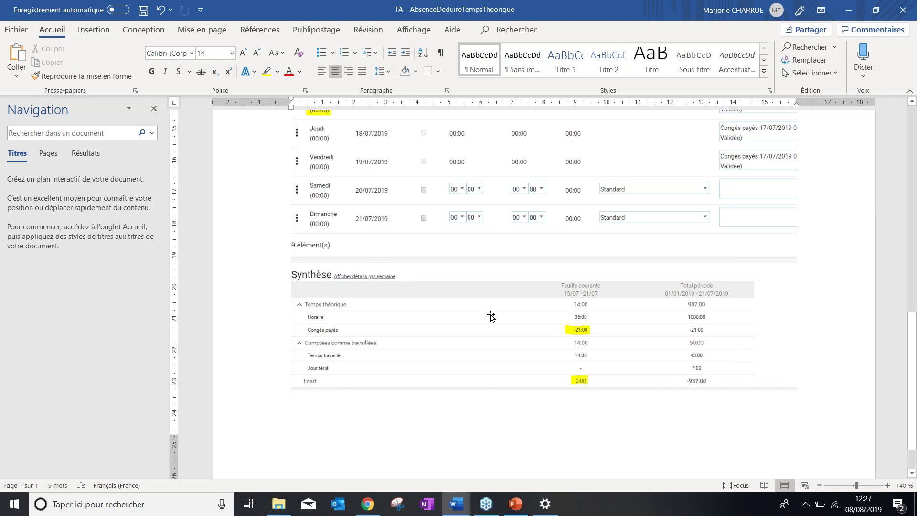
scroll(419, 330, "up", 2)
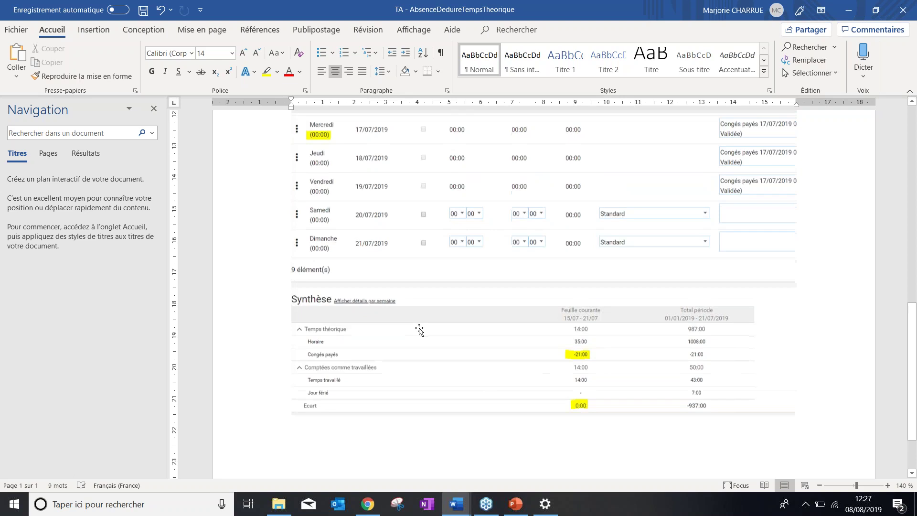
scroll(564, 341, "down", 1)
scroll(585, 405, "up", 10)
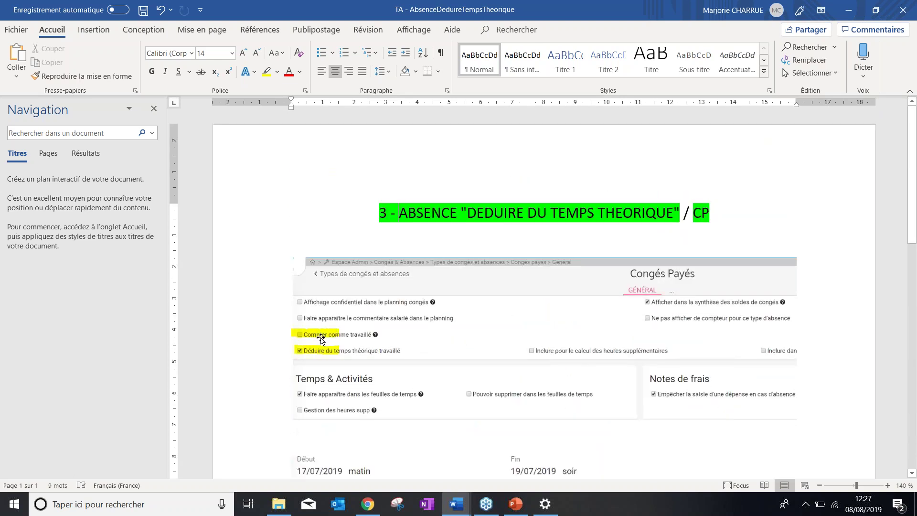
scroll(321, 340, "down", 8)
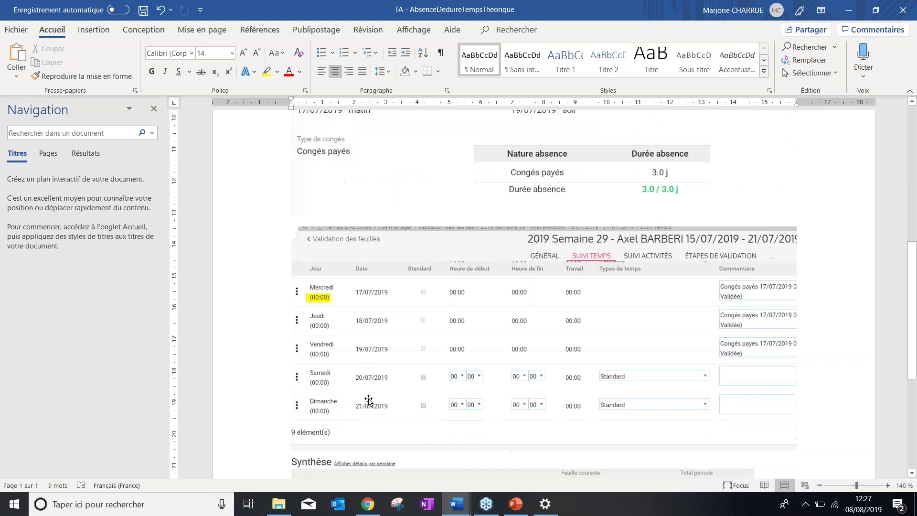
scroll(375, 411, "down", 3)
scroll(550, 375, "down", 2)
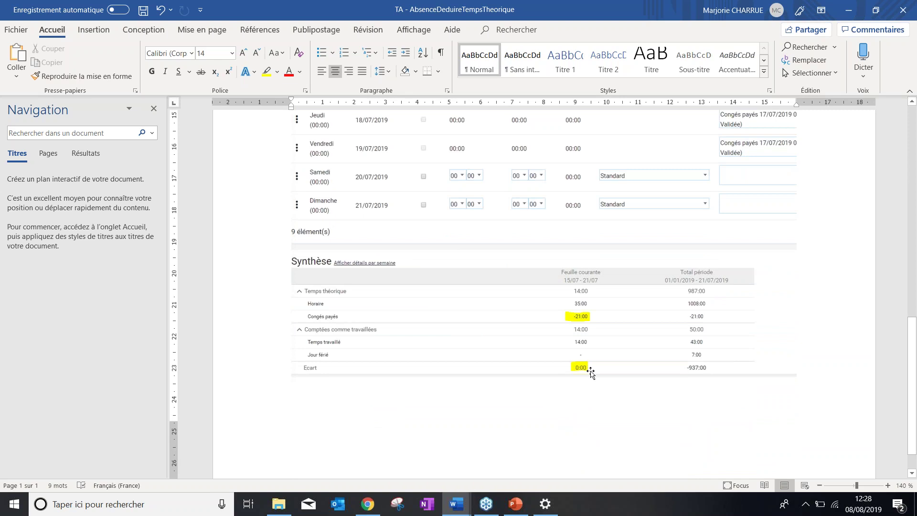
Step: Switch to Chrome and play the Loom video EURECIA / TA : Tableau de synthèse des heures supp in full screen
key("alt+Tab")
key("Tab")
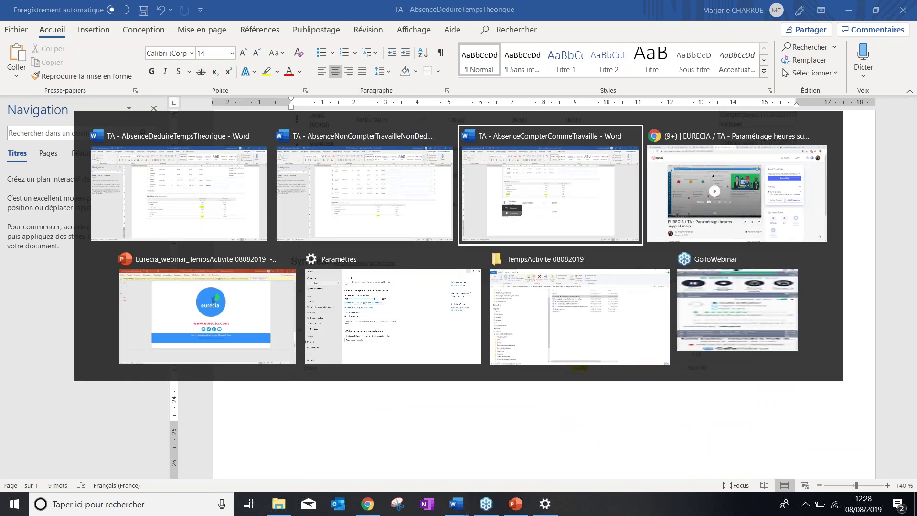
key("Tab")
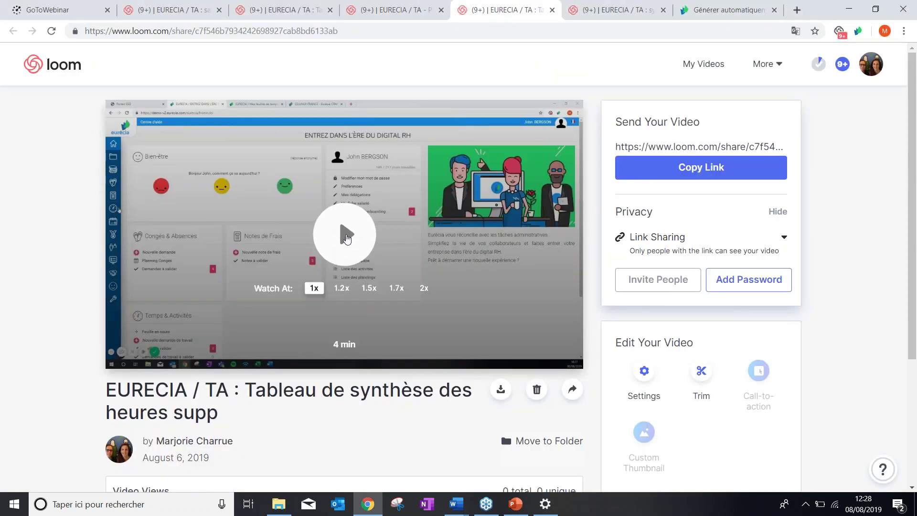
left_click(344, 235)
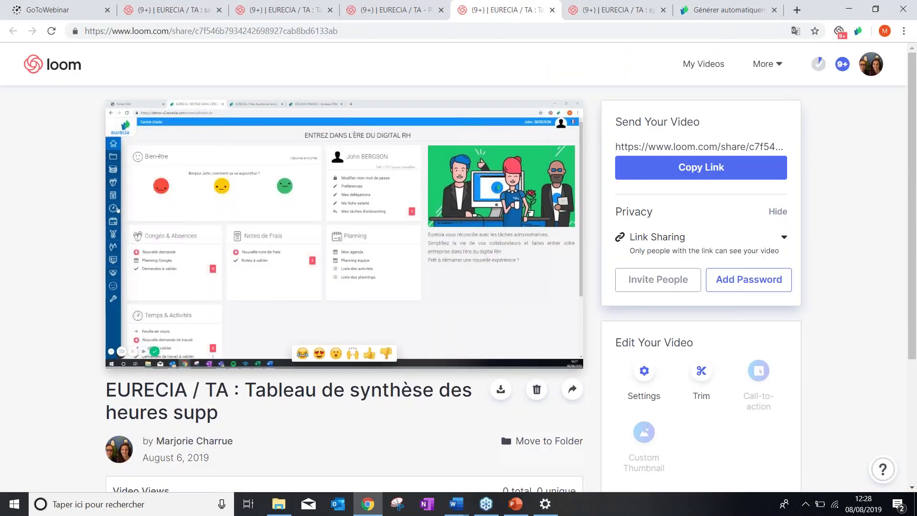
left_click(563, 354)
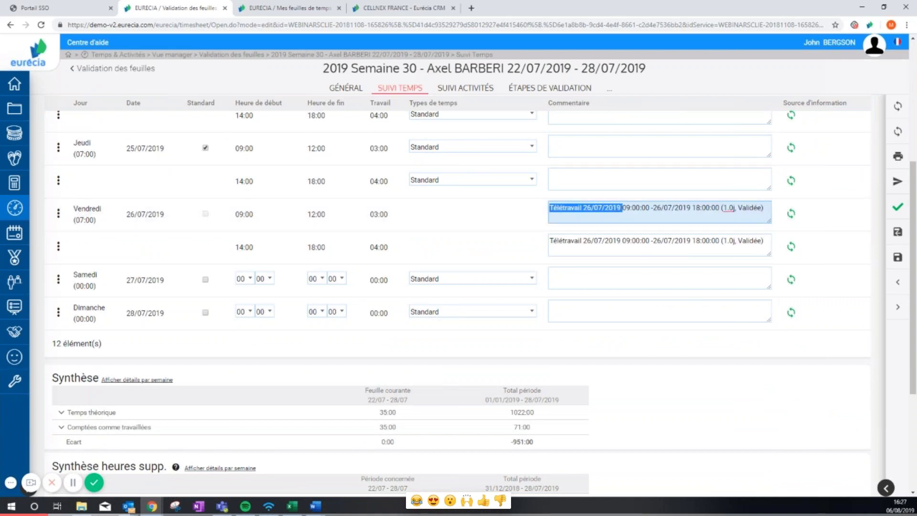
Step: Check the Compter comme travaillé setting in the Télétravail document and expand Compté pour le calcul des heures supplémentaires in the Semaine 30 timesheet
left_click_drag(428, 229, 783, 361)
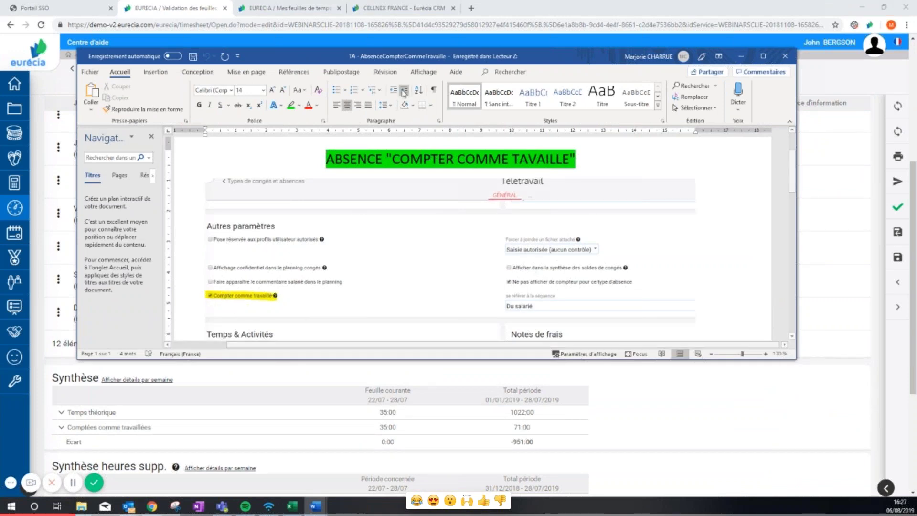
left_click_drag(406, 57, 916, 56)
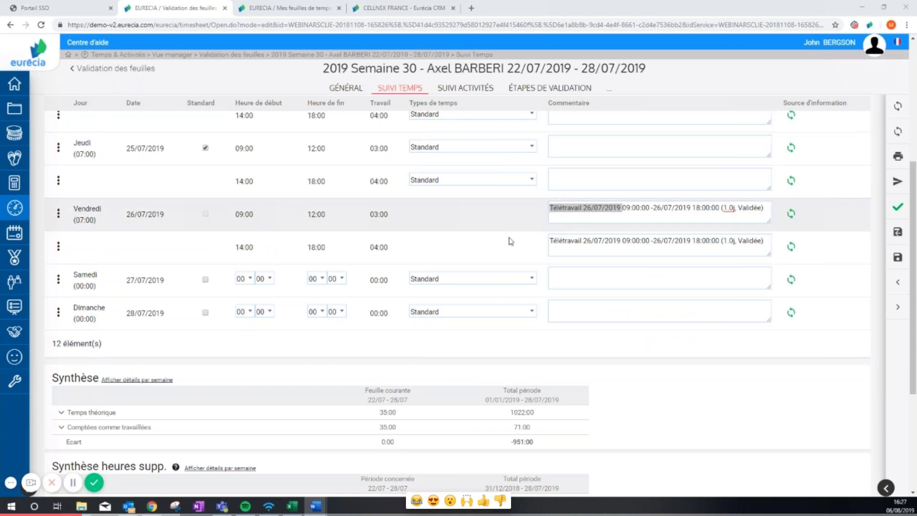
scroll(315, 266, "down", 4)
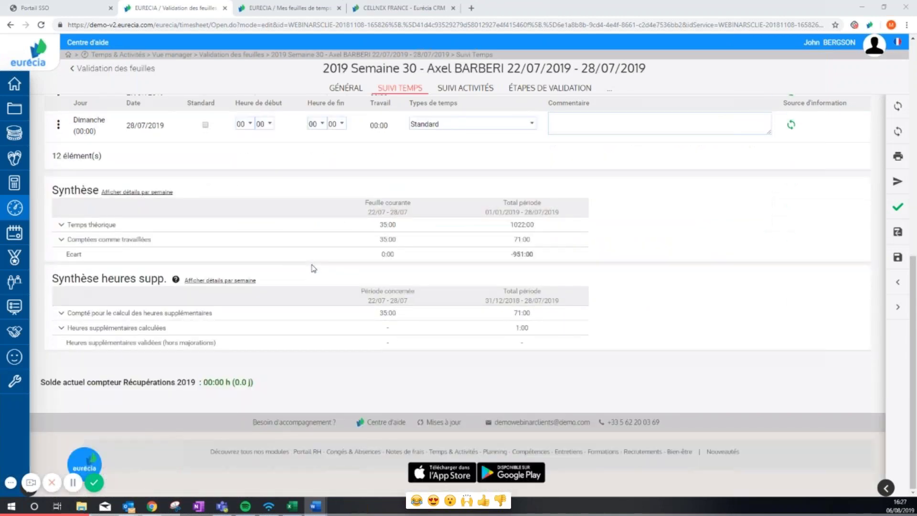
left_click(83, 313)
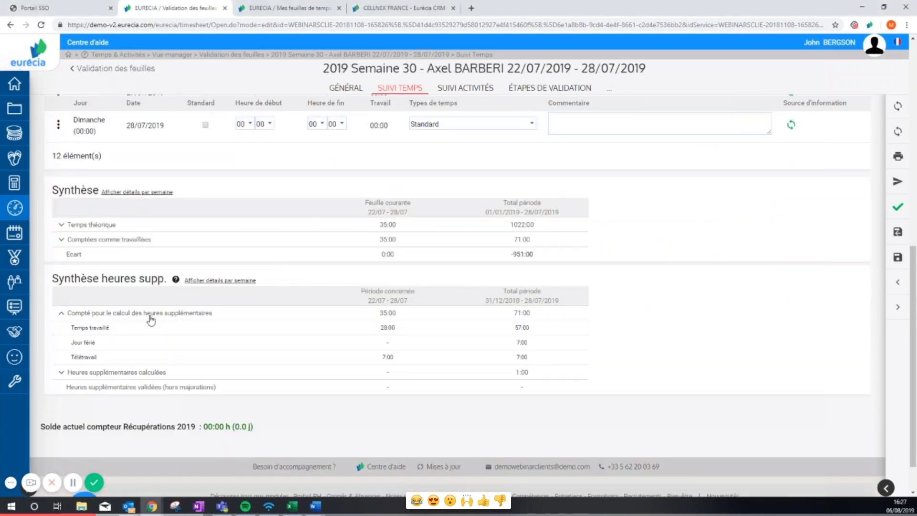
Step: Compare the Temps travaillé and Télétravail hours of Semaine 30 and expand Heures supplémentaires calculées in its Synthèse heures supp
left_click_drag(381, 329, 399, 359)
left_click(62, 372)
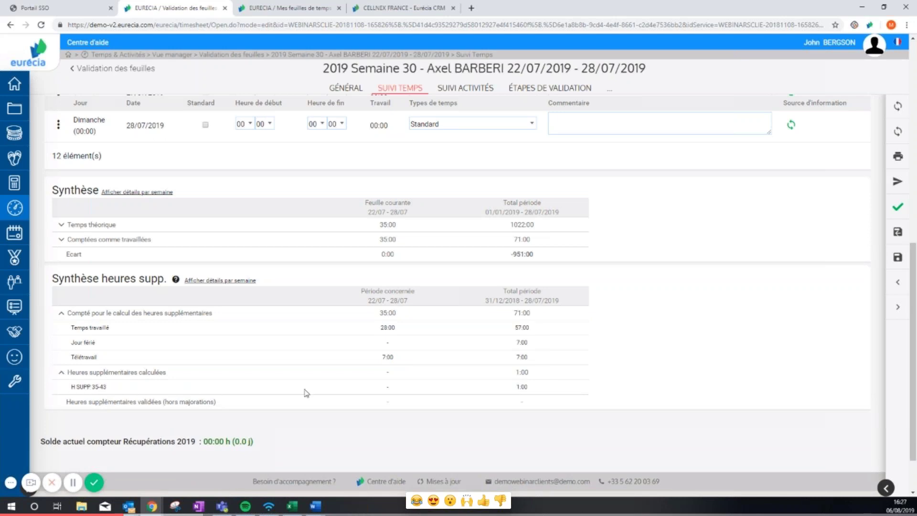
Step: Remove the Standard schedule from Jeudi 25/07/2019, set its morning start time to 07:00 and save the Semaine 30 timesheet
scroll(387, 408, "up", 4)
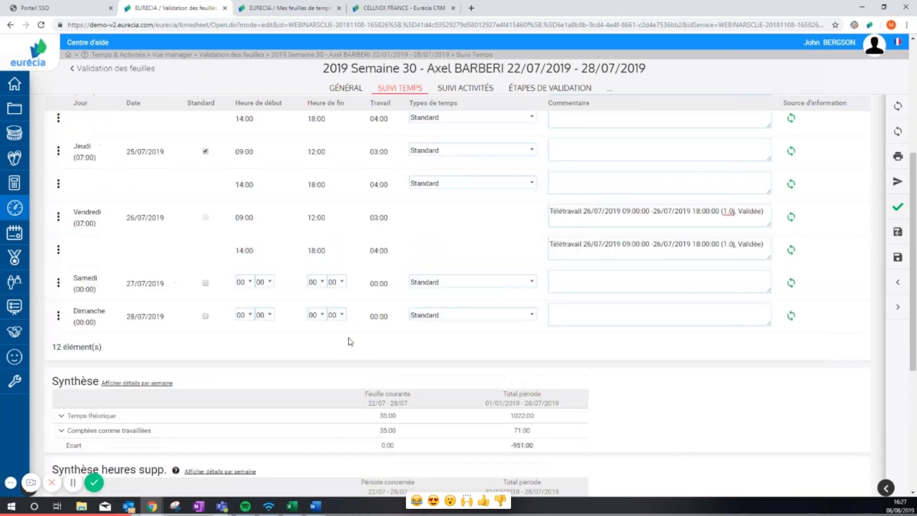
left_click(205, 152)
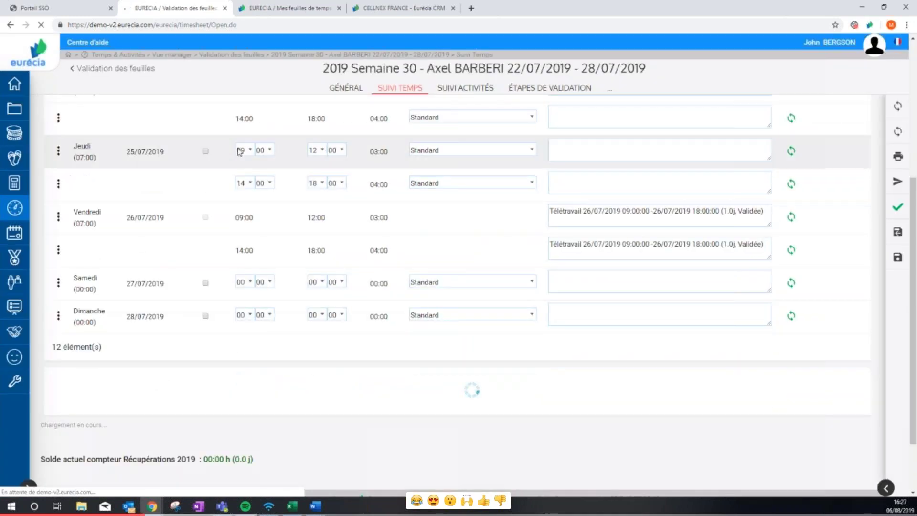
left_click(240, 151)
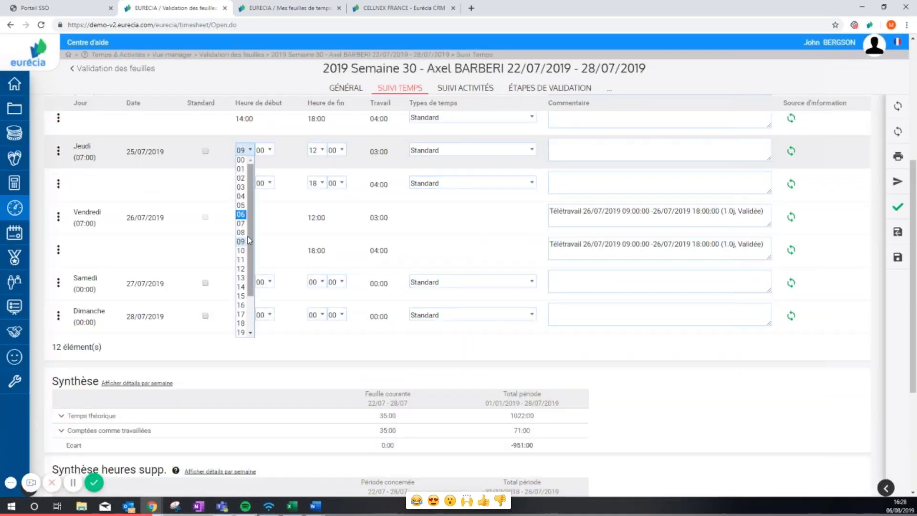
left_click(243, 224)
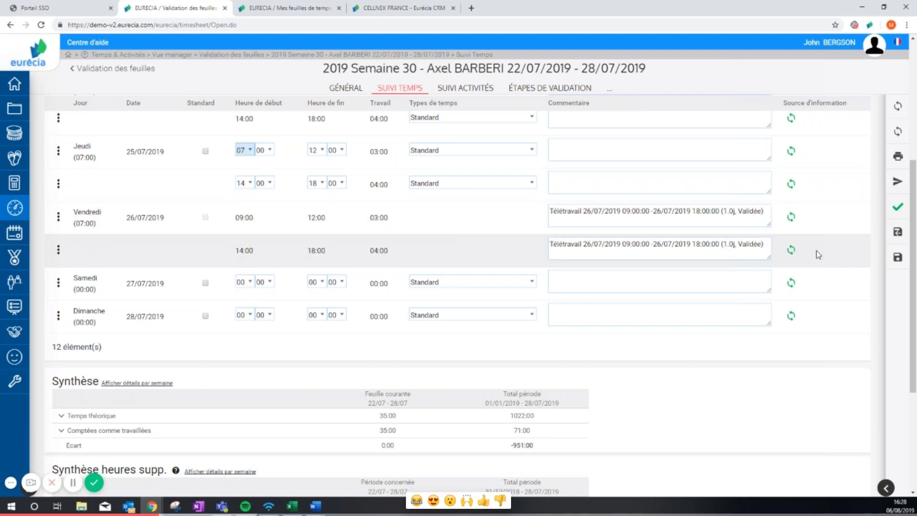
left_click(897, 258)
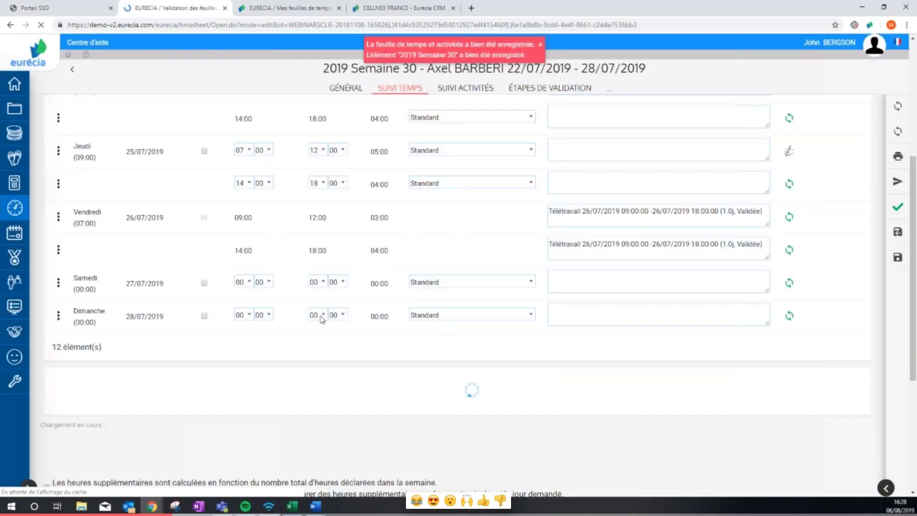
Step: Check the Semaine 30 Ecart and expand the Compté pour le calcul des heures supplémentaires and Heures supplémentaires calculées lines
scroll(321, 319, "down", 5)
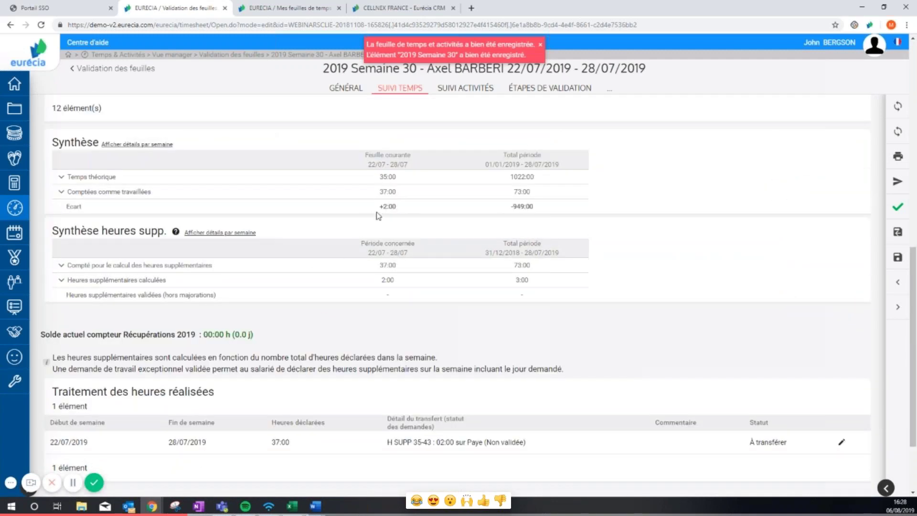
left_click_drag(381, 210, 399, 209)
left_click(62, 265)
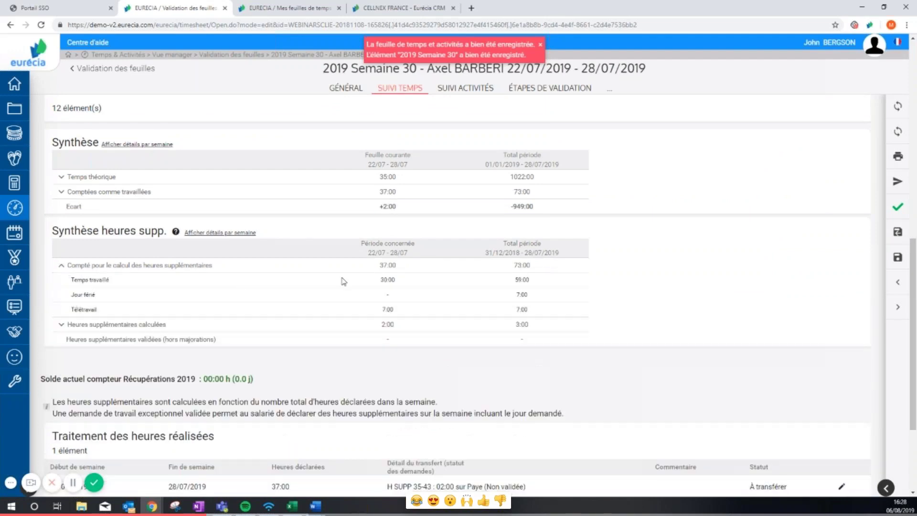
left_click(62, 325)
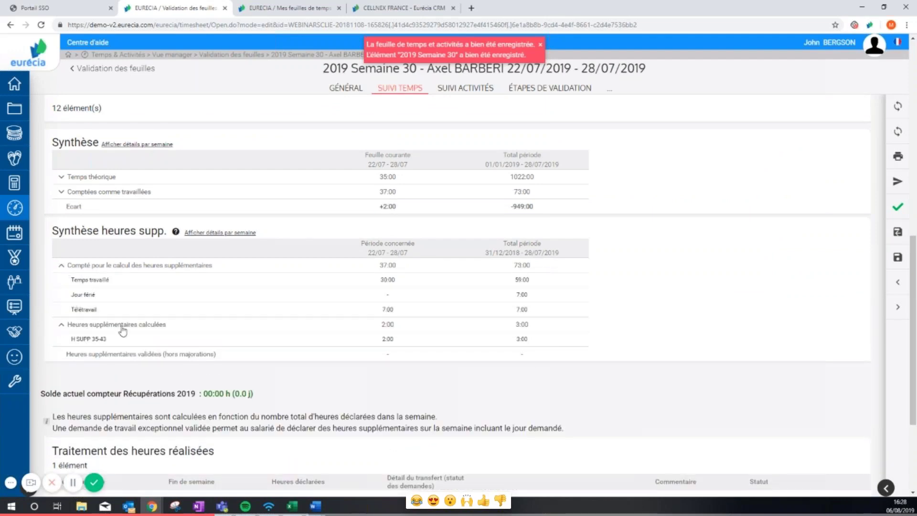
Step: Examine the 22/07/2019 week under Traitement des heures réalisées and view its transfer details without validating the transfer
scroll(395, 354, "down", 3)
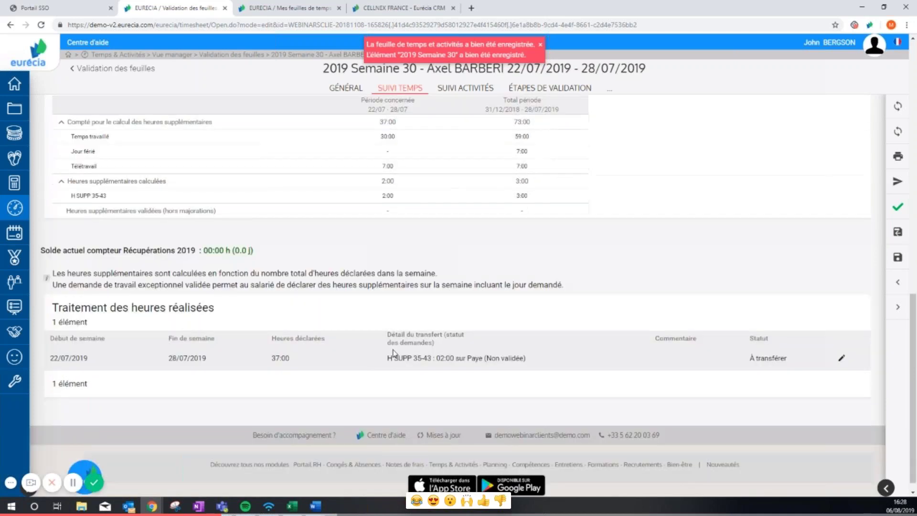
double_click(285, 358)
left_click_drag(437, 358, 454, 358)
left_click(841, 359)
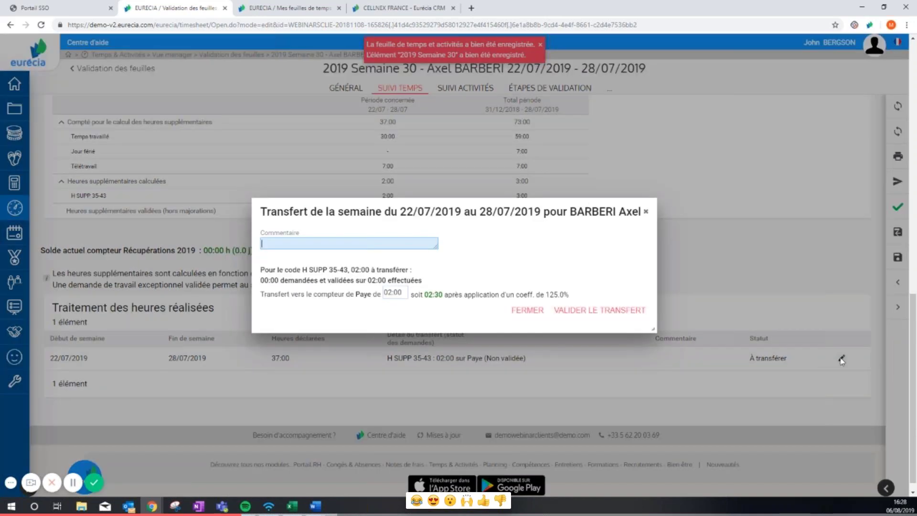
left_click(531, 311)
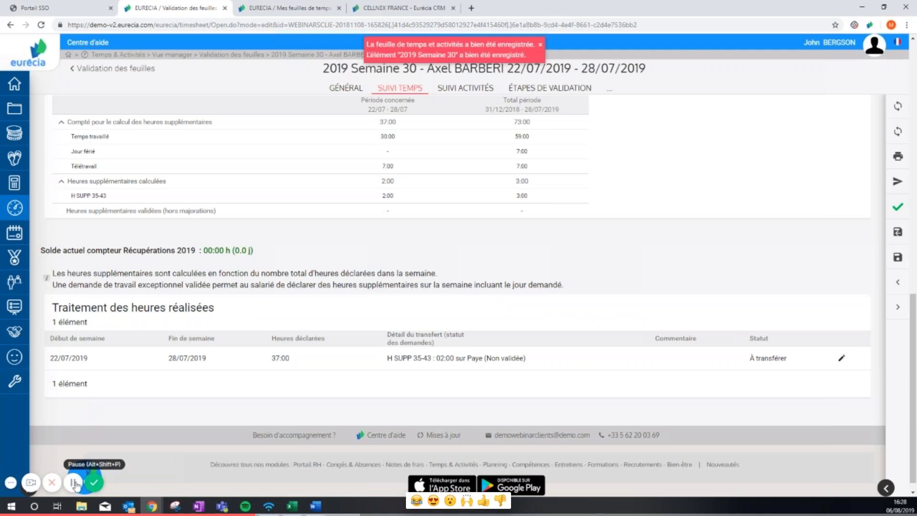
Step: Save and close the Semaine 30 timesheet, then open Semaine 32 and examine the Absence injustifiée entry on Mercredi 07/08/2019
left_click(890, 234)
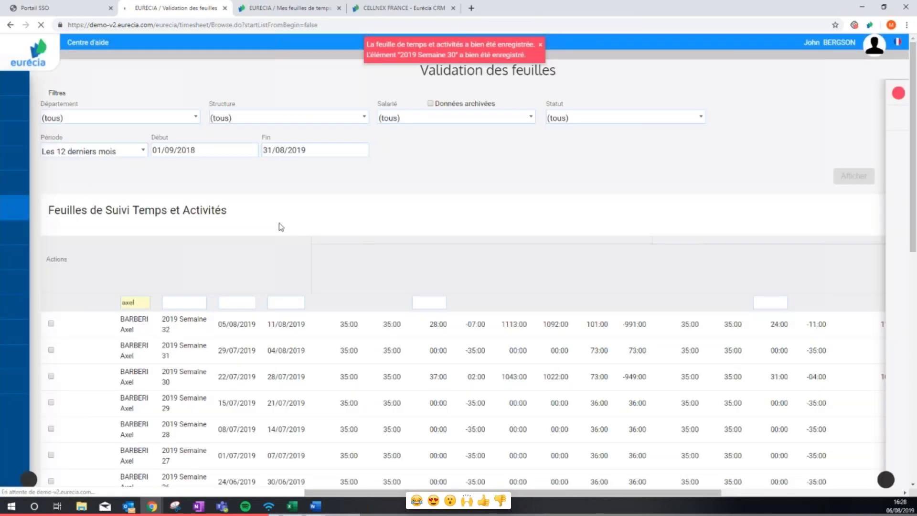
left_click(185, 330)
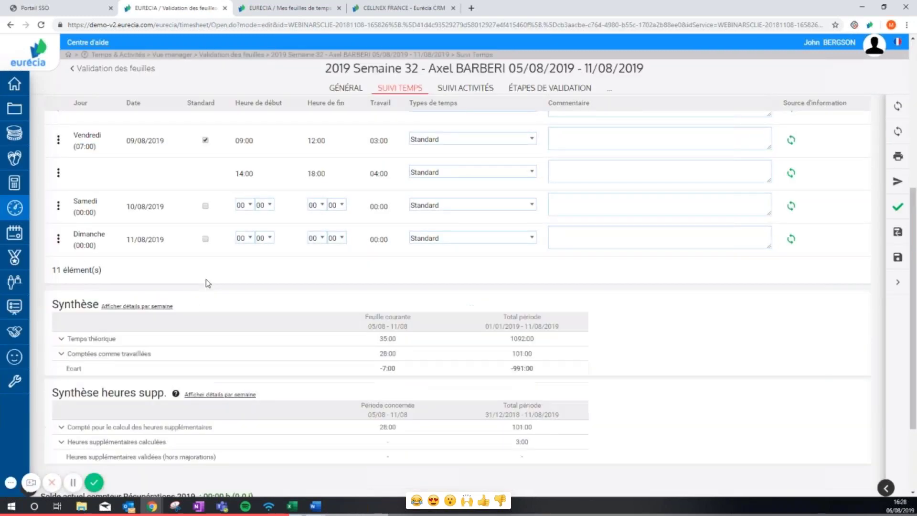
scroll(205, 279, "up", 5)
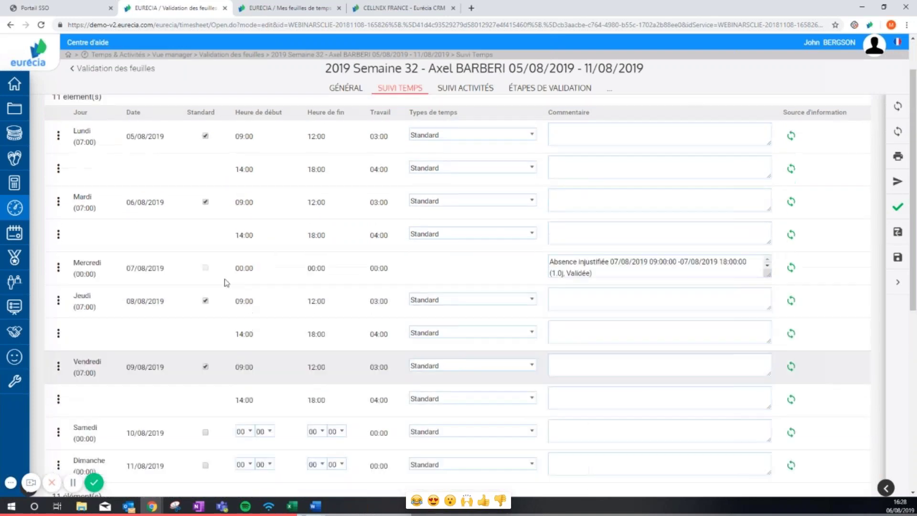
double_click(609, 274)
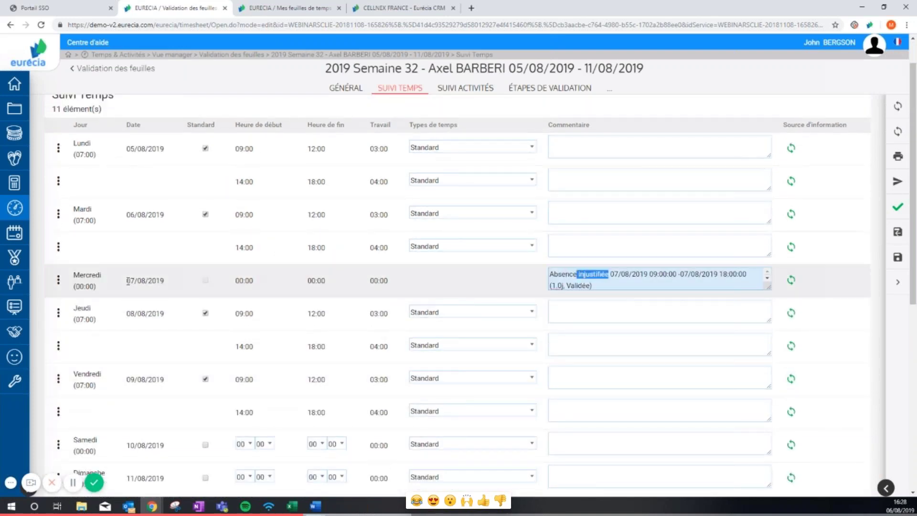
left_click_drag(75, 285, 96, 286)
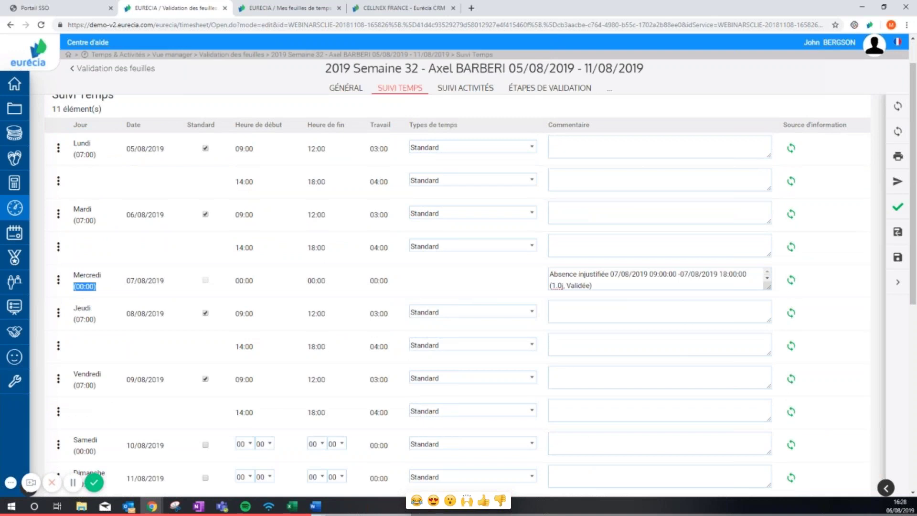
Step: Switch to the Word document on Absence Injustifiée, enlarge its window to check the highlighted settings, and return to the Chrome timesheet
key("alt+Tab")
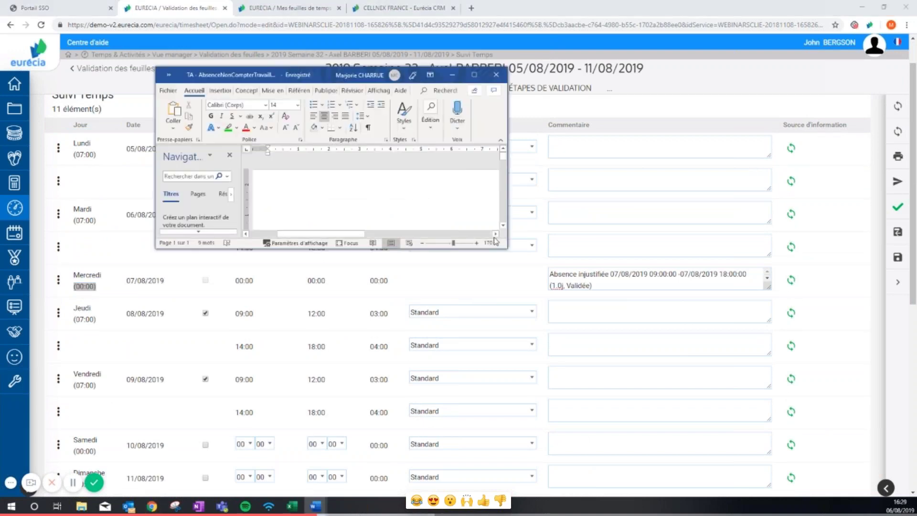
left_click_drag(509, 246, 815, 469)
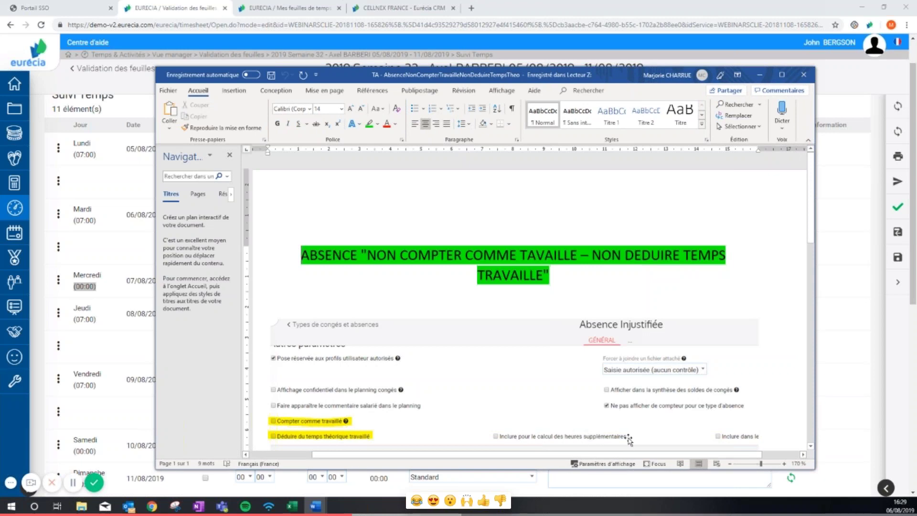
key("alt+Tab")
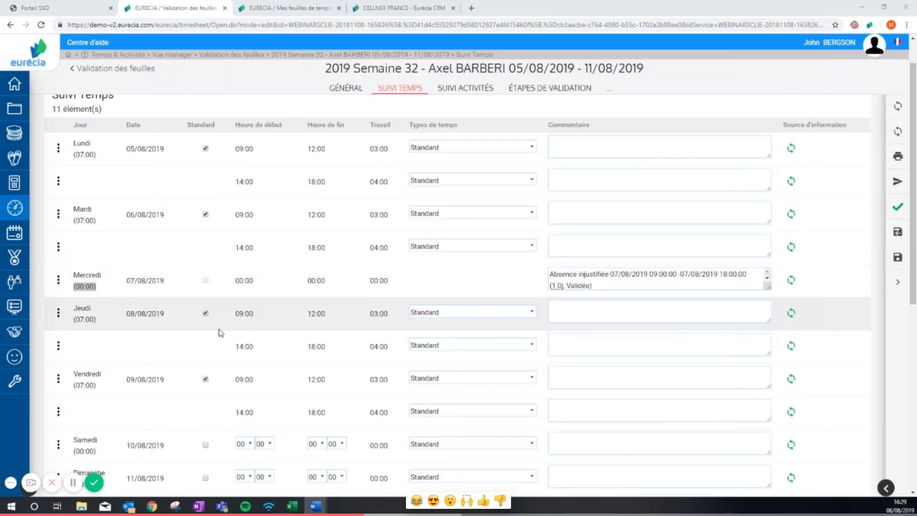
Step: Expand Compté pour le calcul des heures supplémentaires and Heures supplémentaires calculées in the Semaine 32 Synthèse heures supp
scroll(221, 333, "down", 3)
scroll(221, 333, "down", 3)
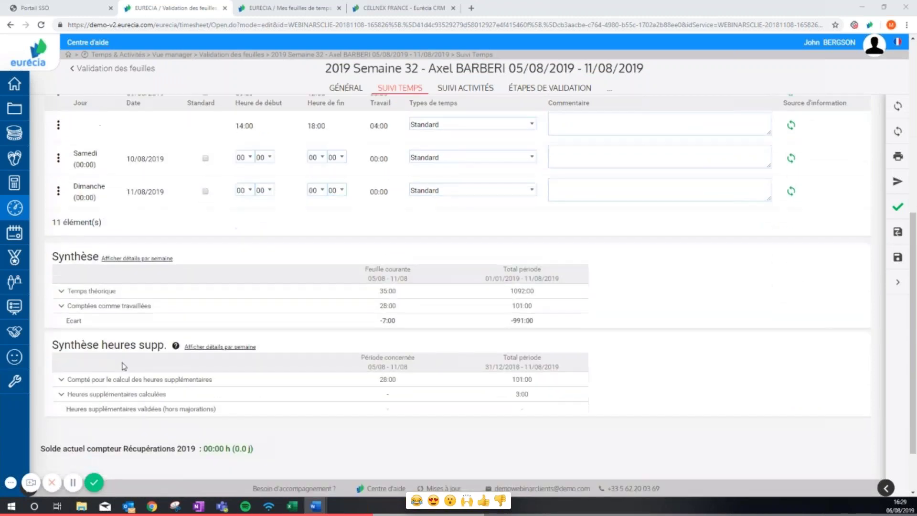
left_click(62, 380)
scroll(101, 306, "down", 2)
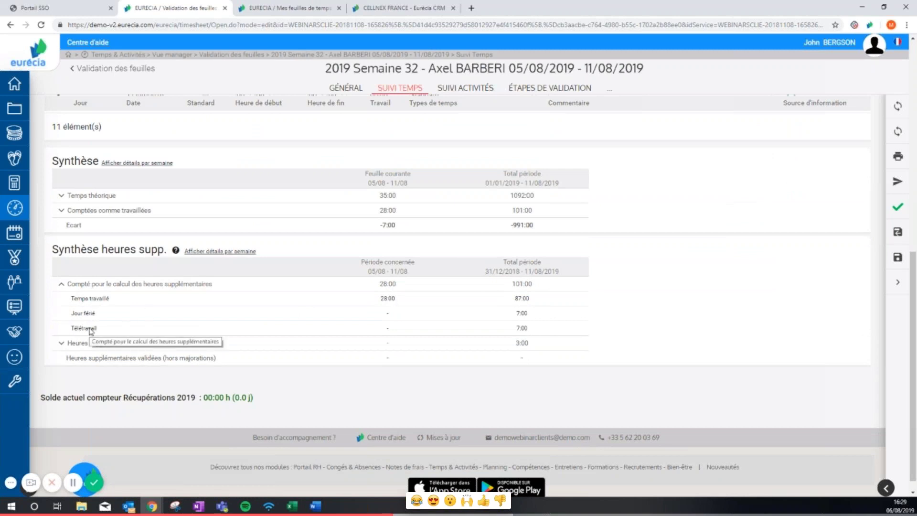
left_click(62, 344)
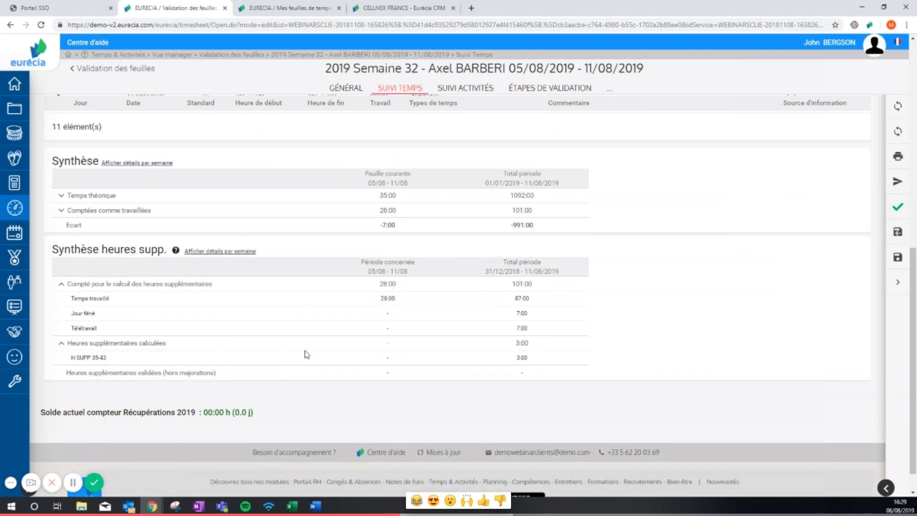
Step: Remove the Standard schedule from Jeudi 08/08/2019, set its morning start time to 07:00 and save the Semaine 32 timesheet
scroll(306, 353, "up", 6)
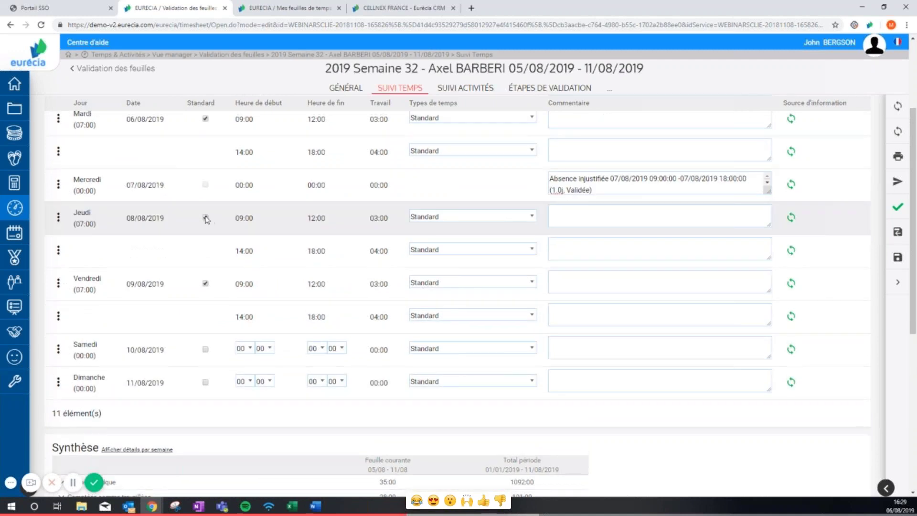
left_click(205, 218)
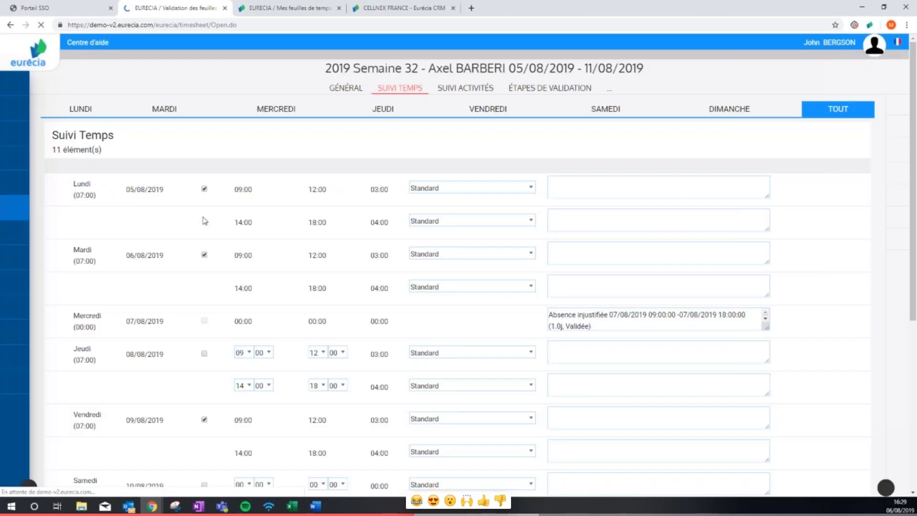
left_click(242, 216)
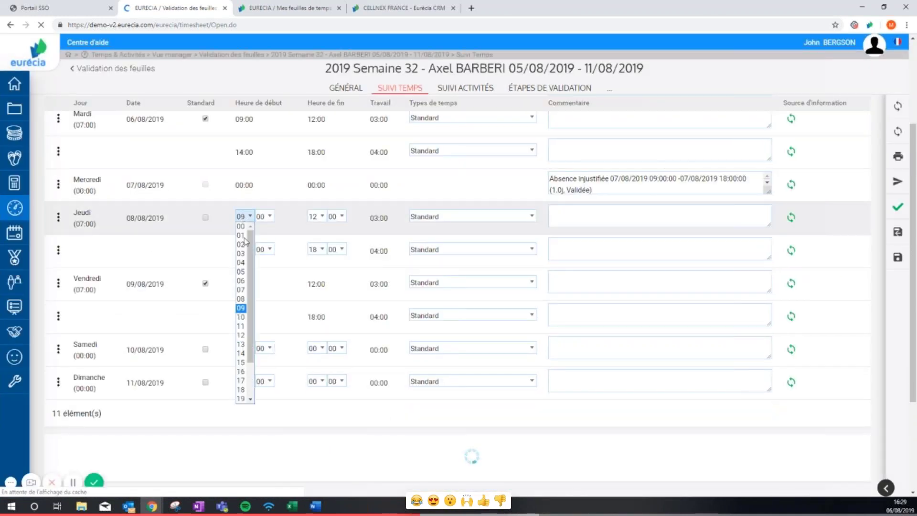
left_click(242, 290)
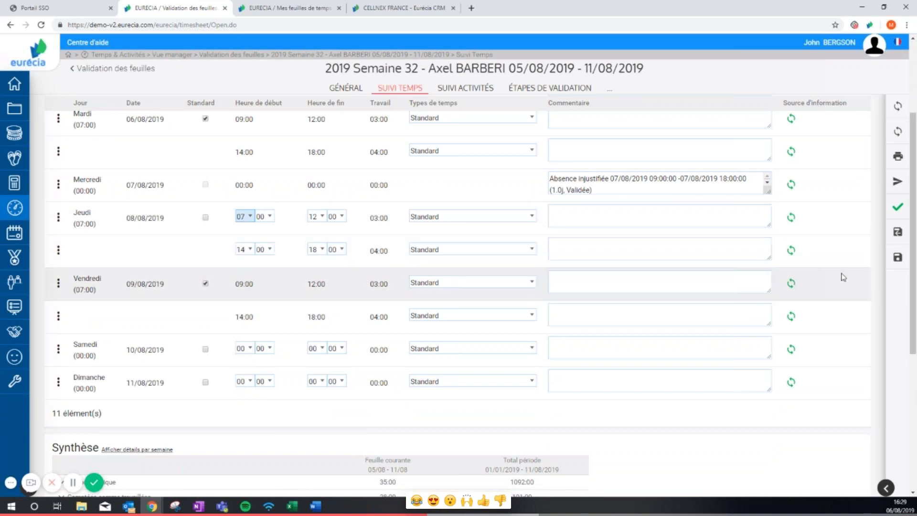
left_click(898, 257)
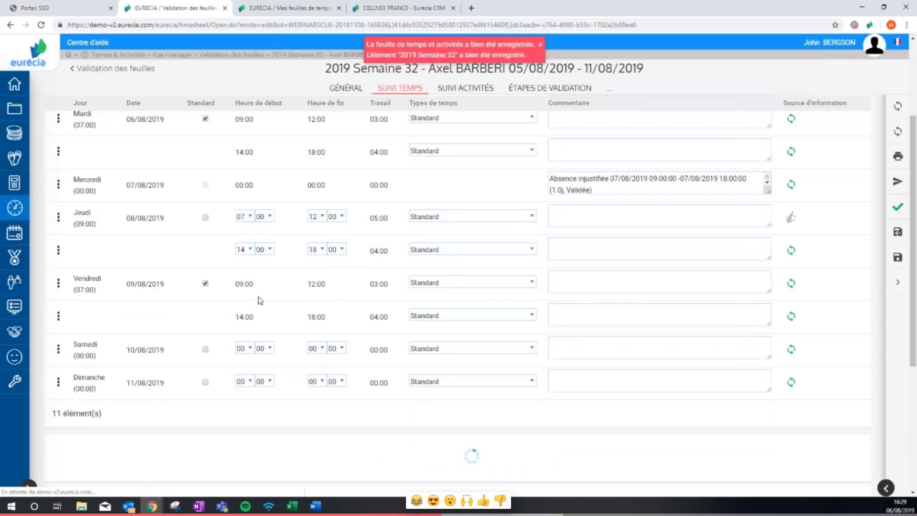
Step: Review the recalculated Semaine 32 summaries by expanding both overtime calculation lines and the Temps théorique line
scroll(260, 300, "down", 5)
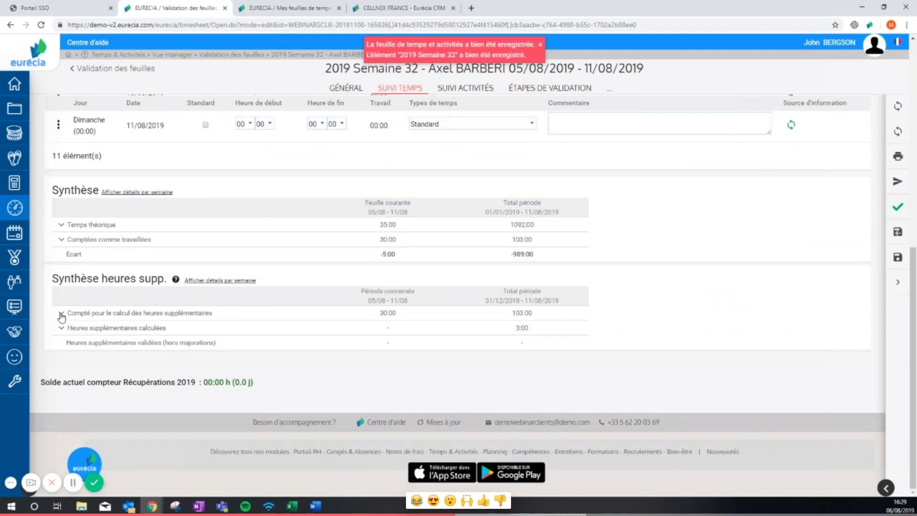
left_click(61, 314)
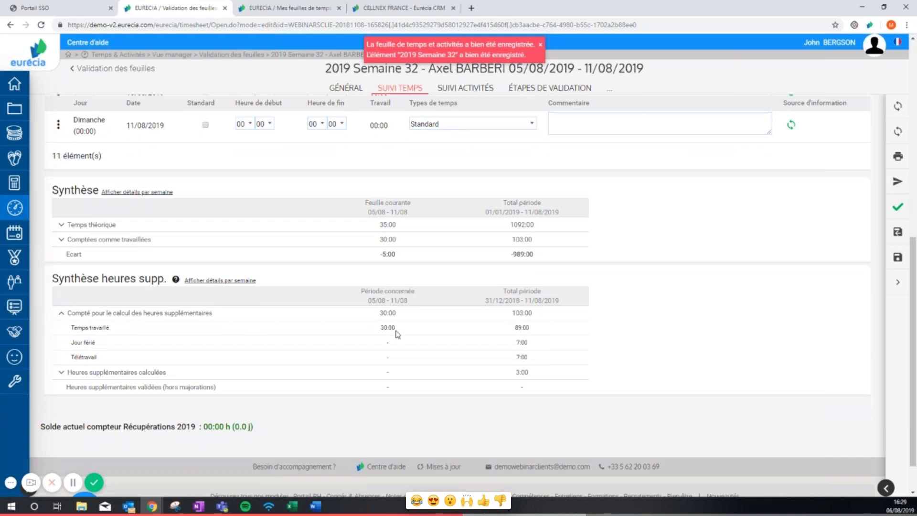
left_click(61, 372)
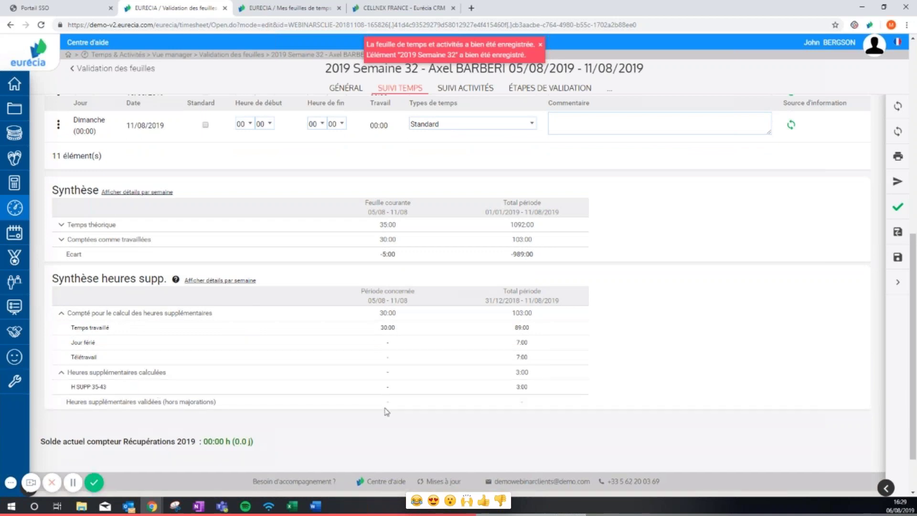
left_click(62, 225)
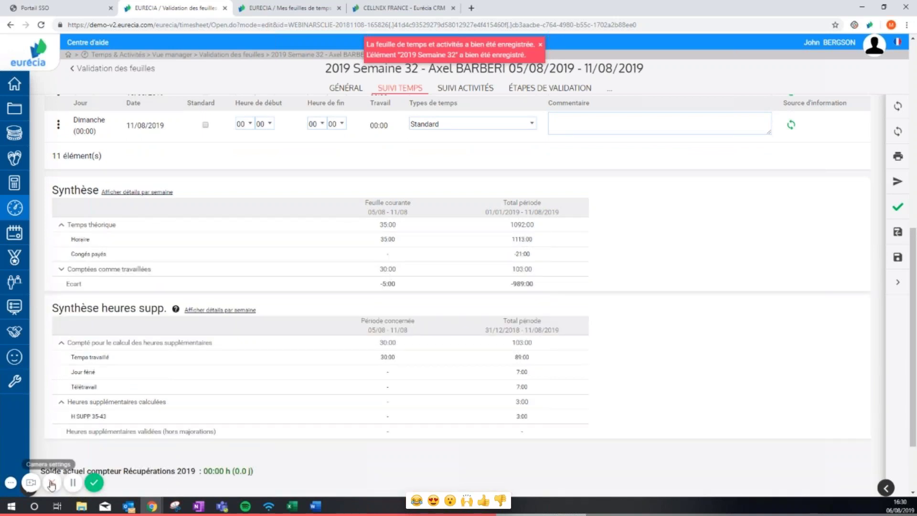
left_click(70, 483)
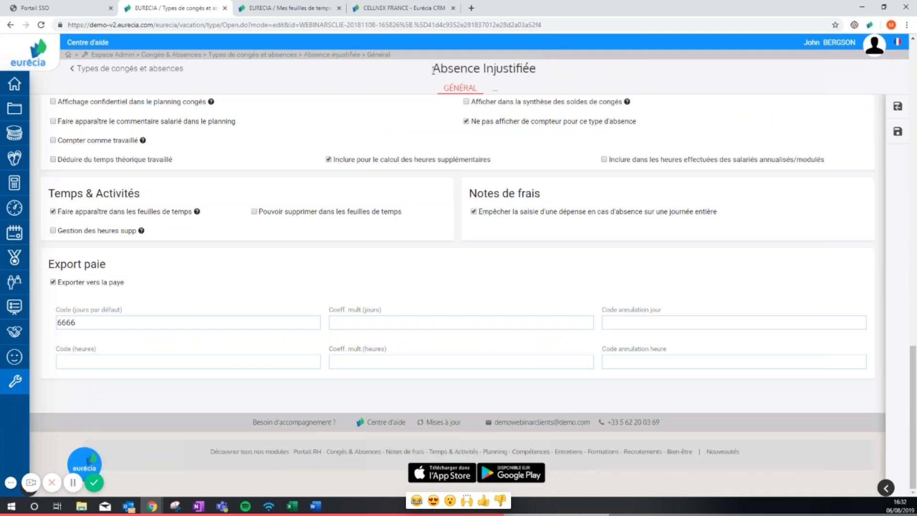
Step: Check Inclure pour le calcul des heures supplémentaires in the Absence Injustifiée settings, then save and close the absence type
left_click_drag(434, 70, 509, 81)
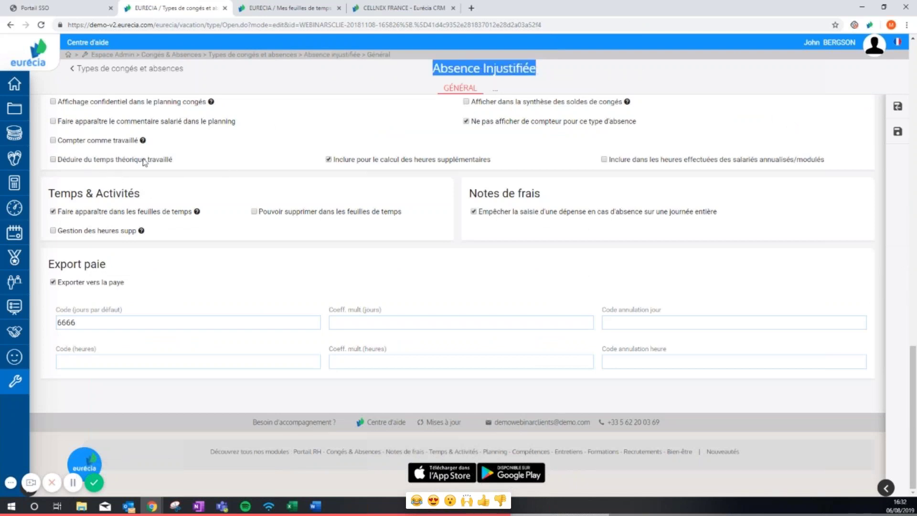
left_click_drag(492, 162, 329, 161)
left_click(897, 106)
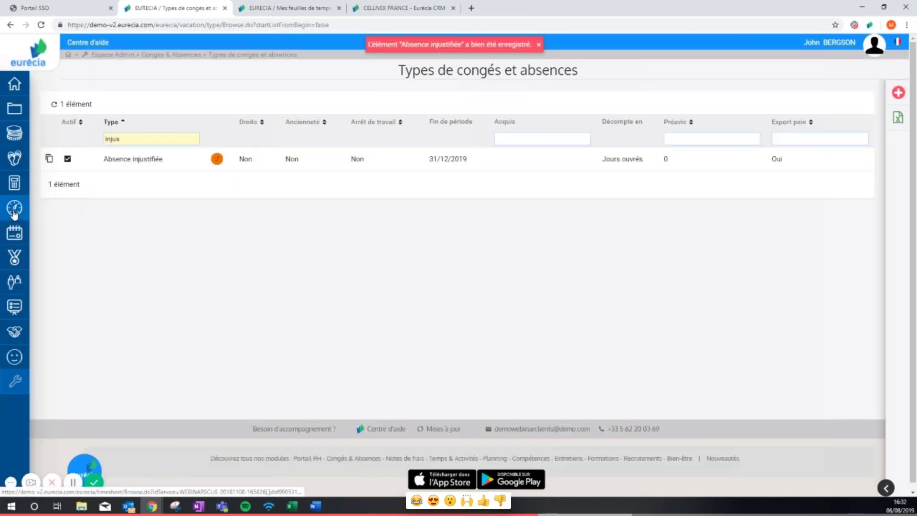
Step: Open the 2019 Semaine 32 timesheet and examine Temps travaillé and Absence injustifiée under Compté pour le calcul des heures supplémentaires
mouse_move(14, 214)
left_click(63, 213)
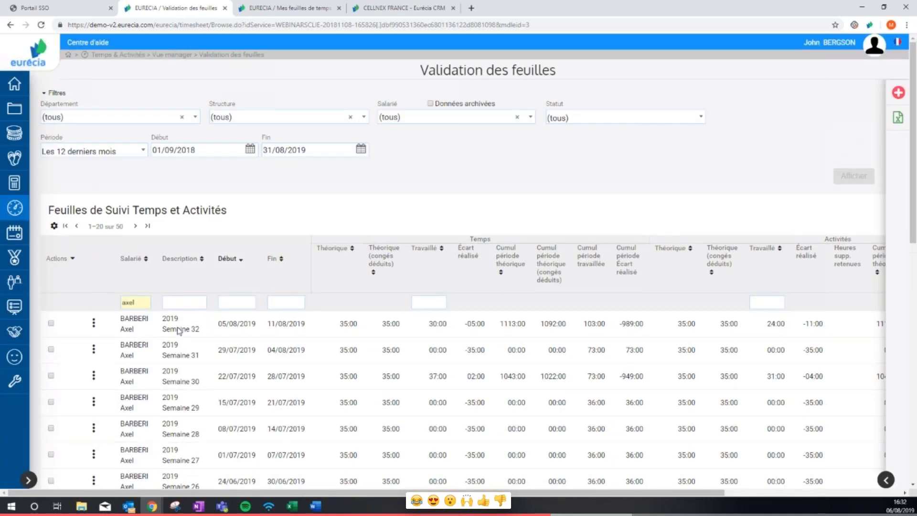
left_click(179, 330)
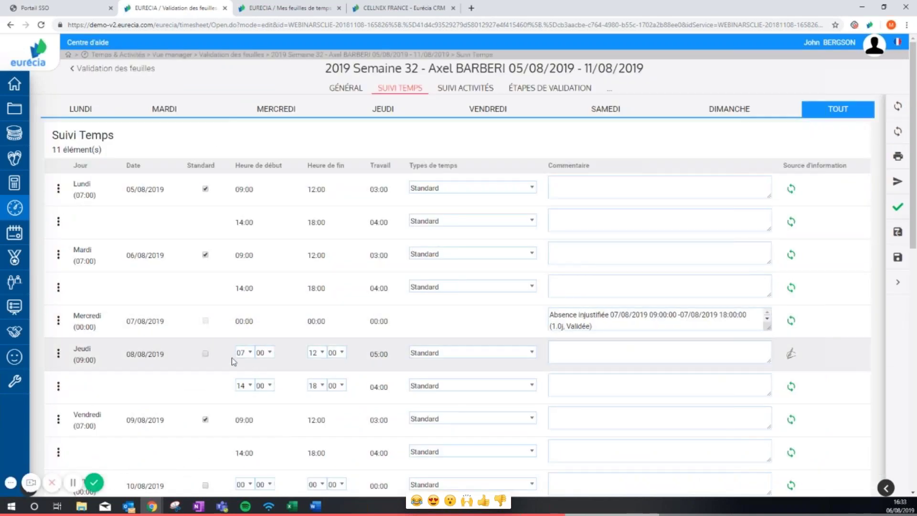
scroll(145, 358, "down", 8)
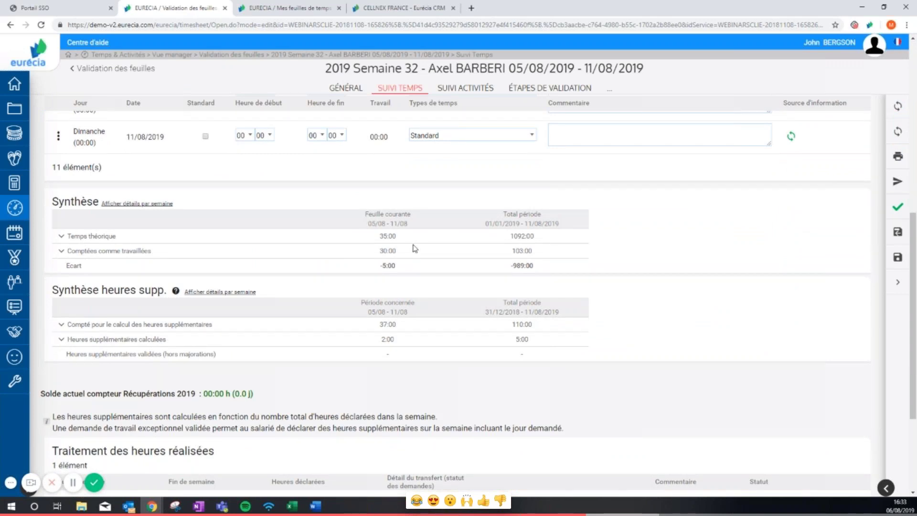
left_click(62, 324)
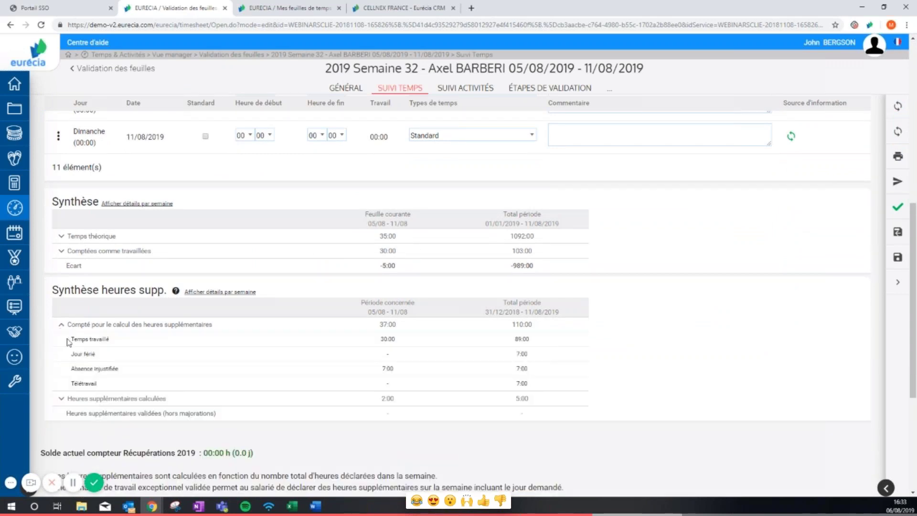
left_click_drag(378, 339, 406, 342)
left_click_drag(69, 370, 195, 370)
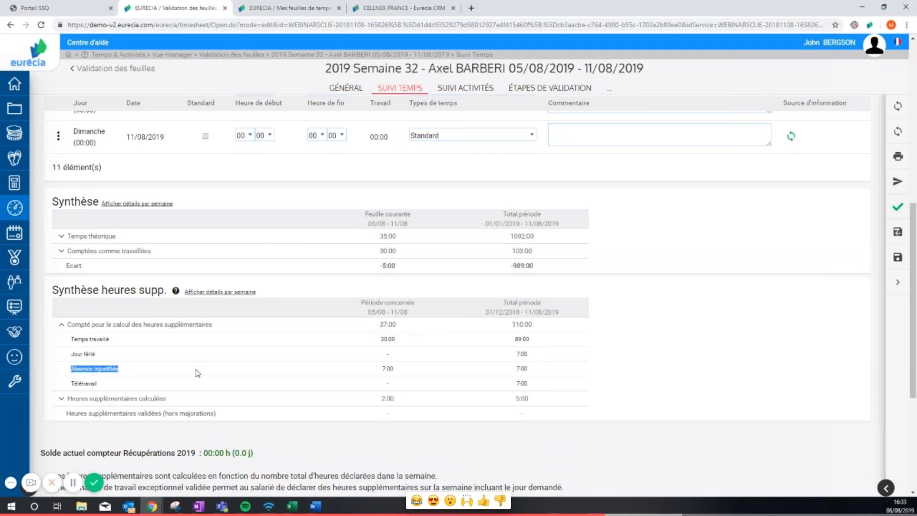
double_click(376, 374)
Step: Expand both overtime lines in the Semaine 32 Synthèse heures supp. and check the transfer under Traitement des heures réalisées
left_click_drag(69, 325, 328, 322)
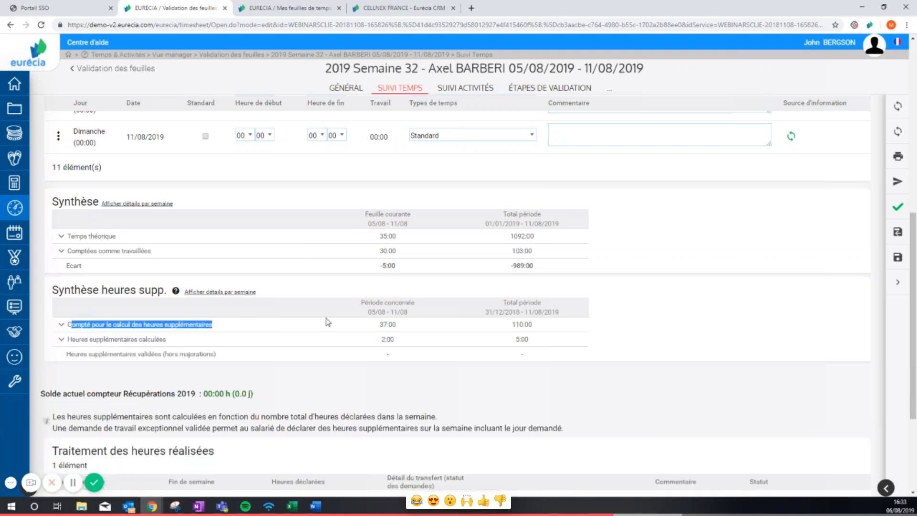
left_click(378, 325)
left_click(62, 328)
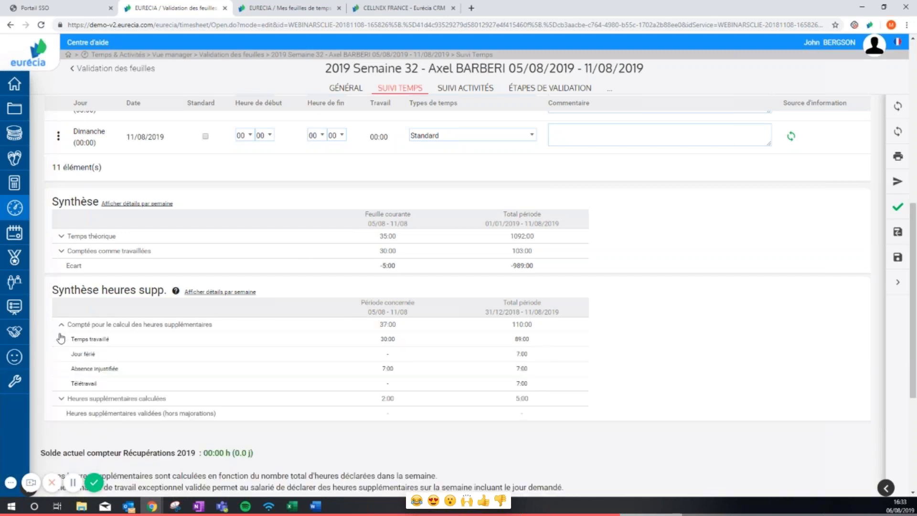
left_click(61, 397)
scroll(243, 359, "down", 2)
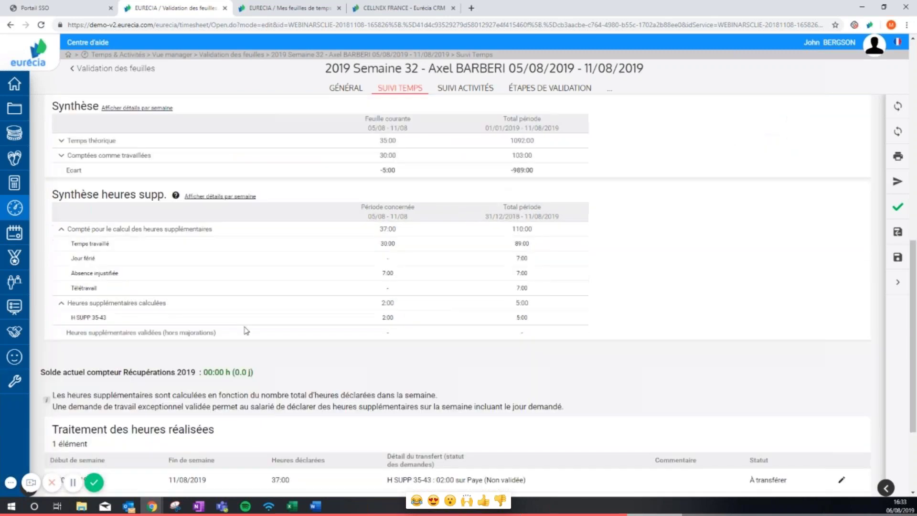
double_click(381, 306)
scroll(430, 353, "down", 2)
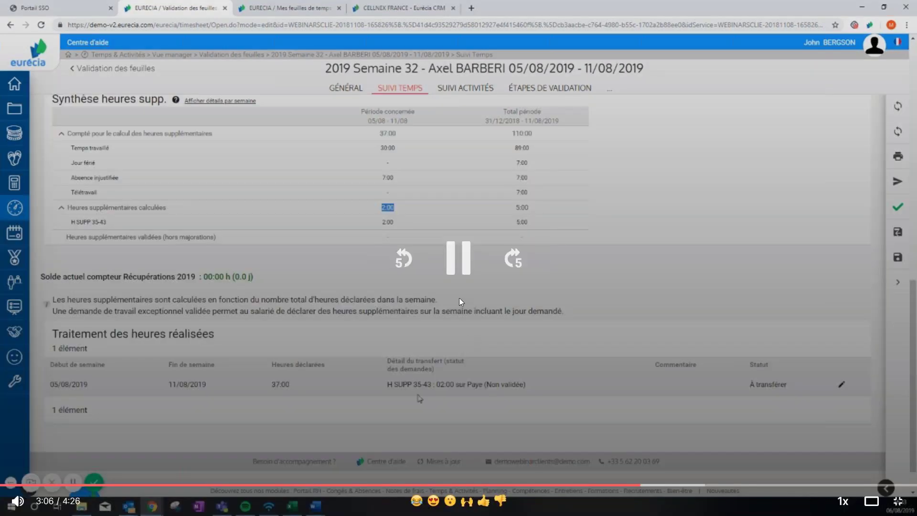
left_click(458, 258)
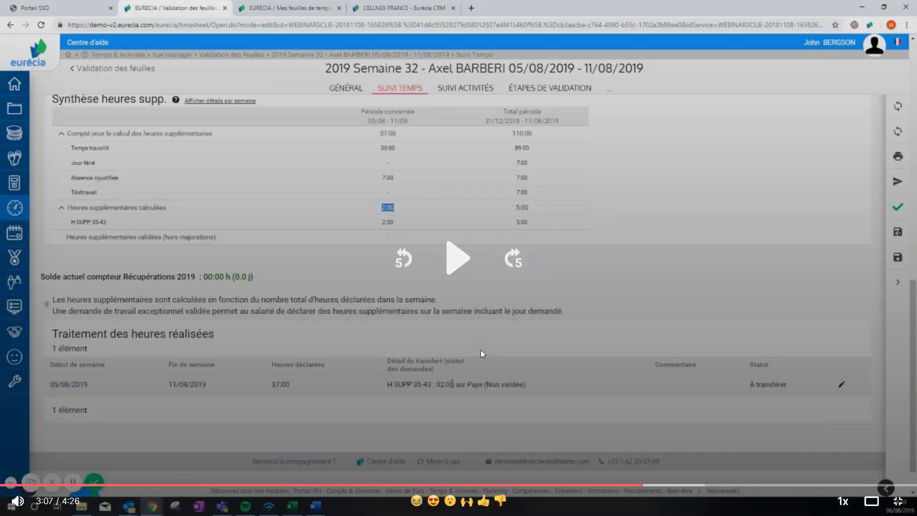
left_click(612, 485)
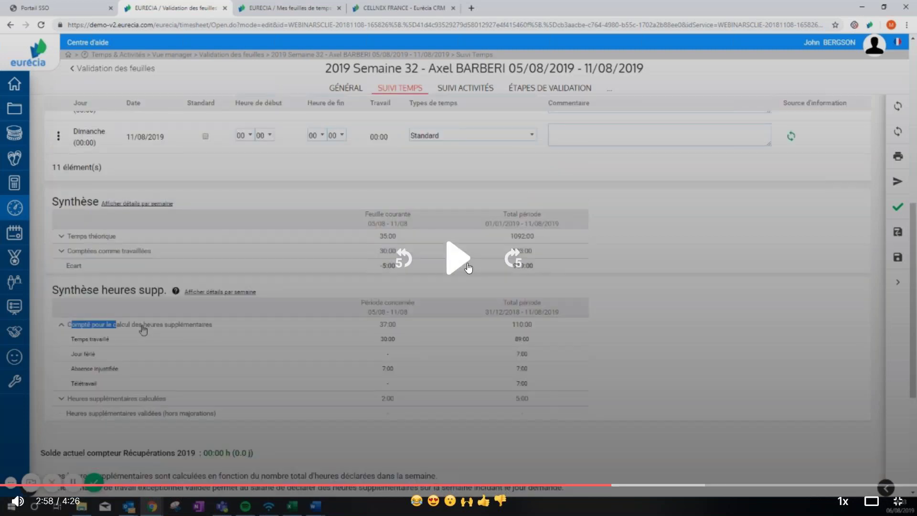
left_click(459, 258)
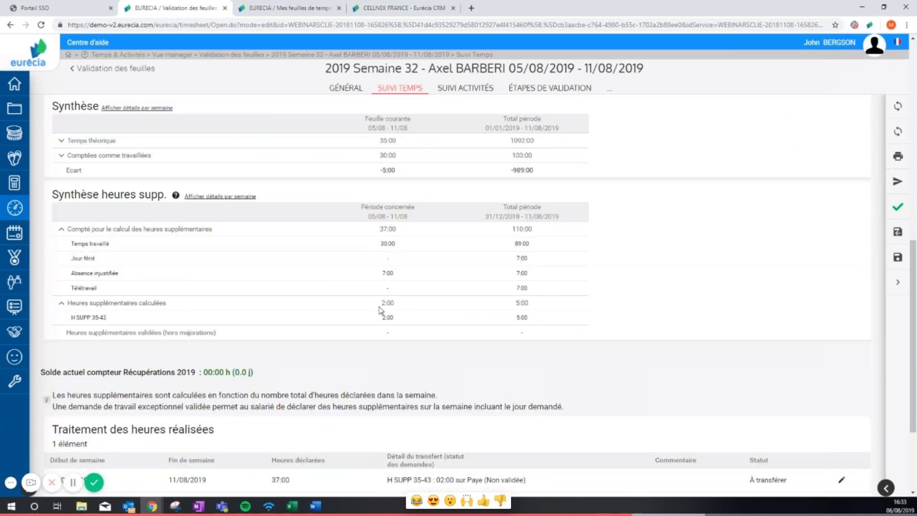
mouse_move(484, 401)
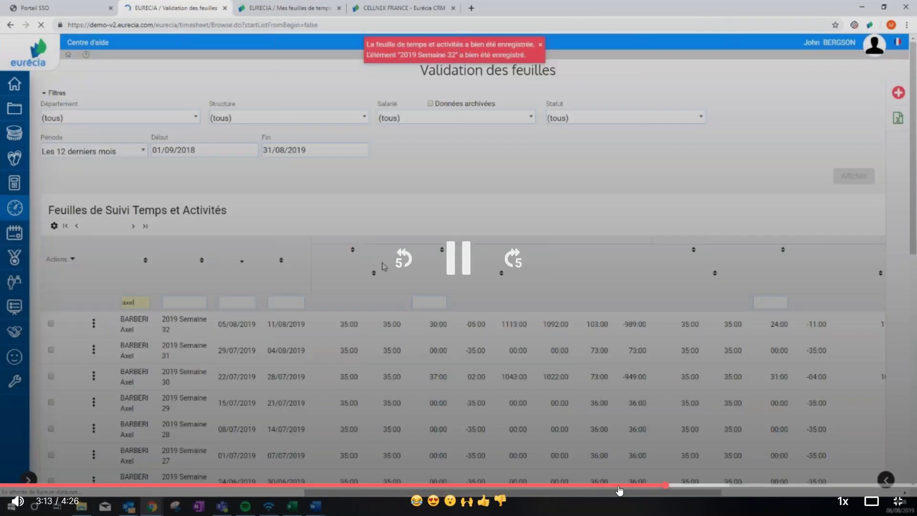
left_click(618, 485)
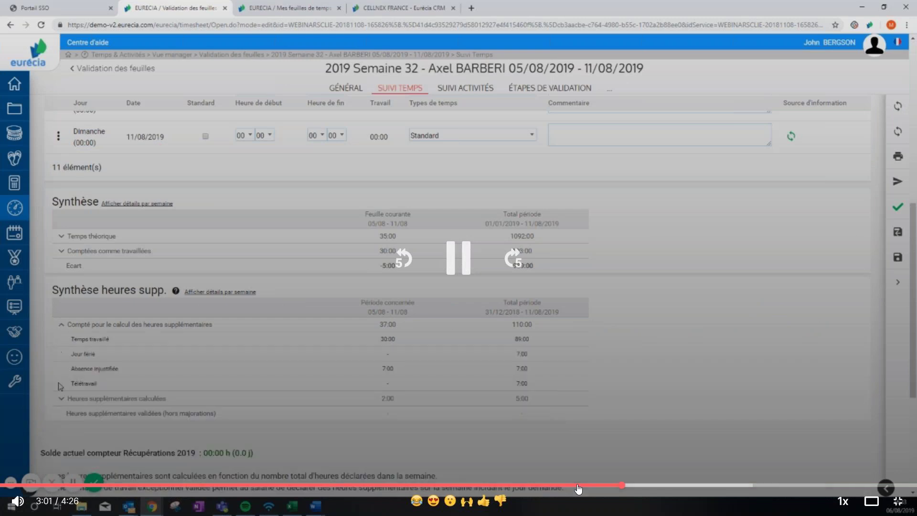
left_click(577, 485)
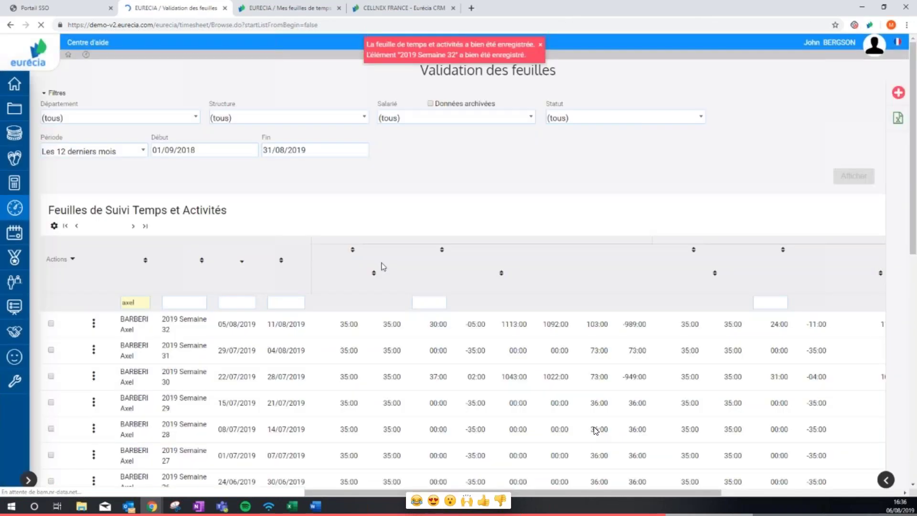
Step: Open the 2019 Semaine 29 timesheet covering 15/07/2019 to 21/07/2019
left_click(190, 356)
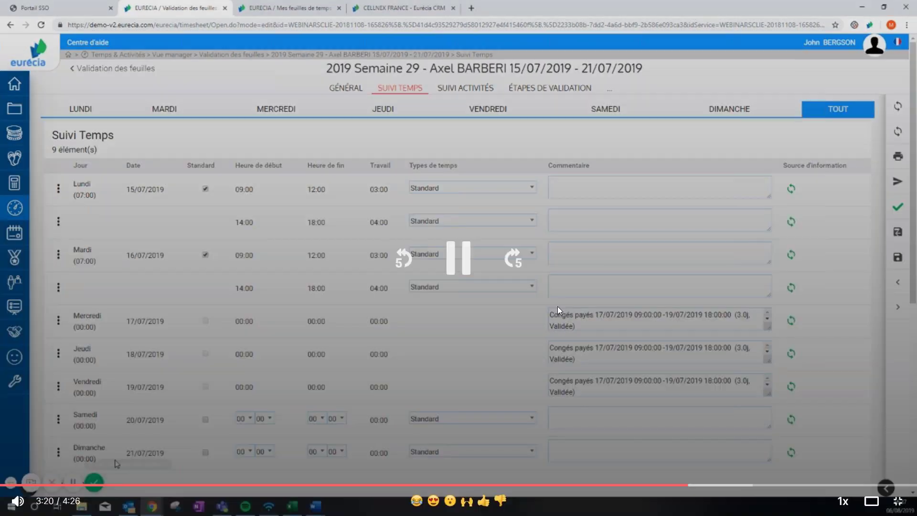
left_click(448, 263)
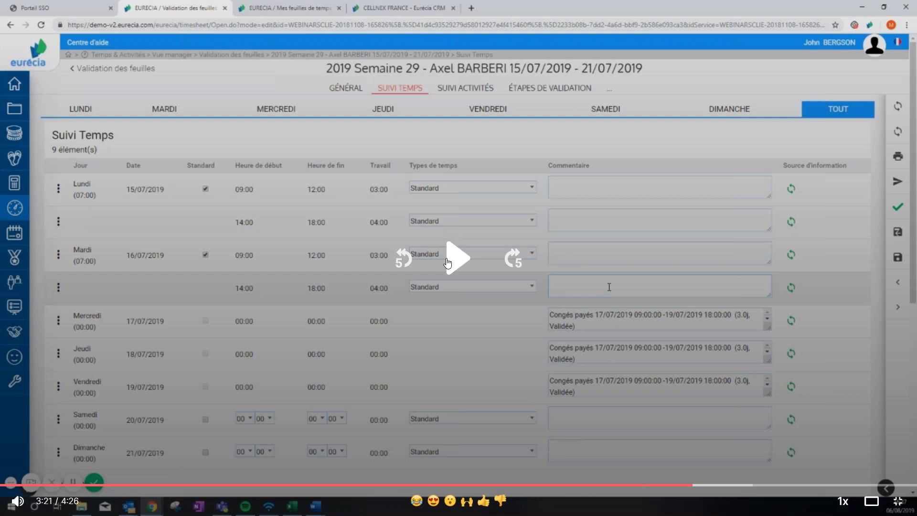
left_click(448, 262)
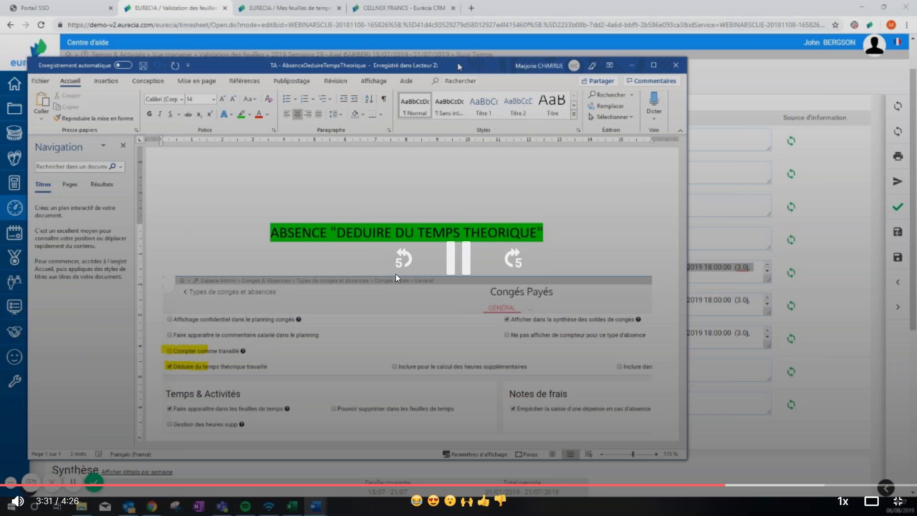
left_click(462, 306)
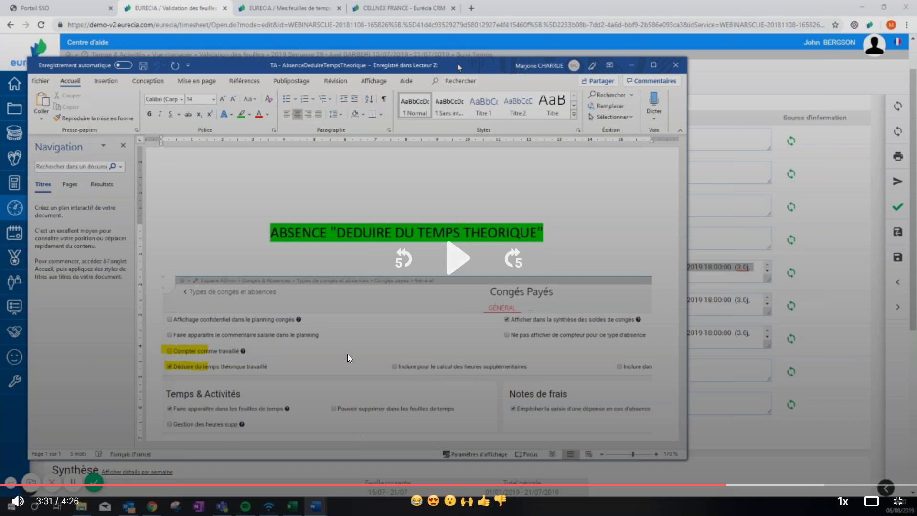
left_click(460, 266)
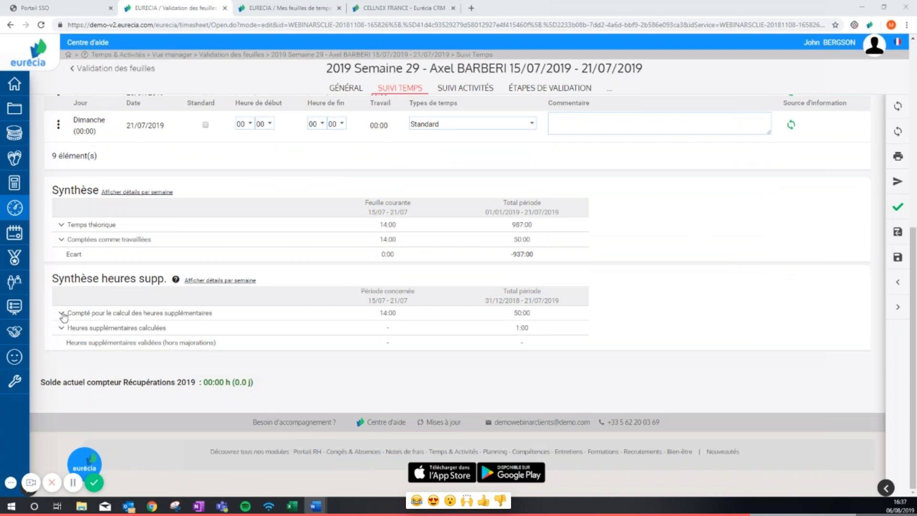
Step: Expand Compté pour le calcul des heures supplémentaires, Temps théorique and Heures supplémentaires calculées in the Semaine 29 summaries to compare their hours
left_click(62, 314)
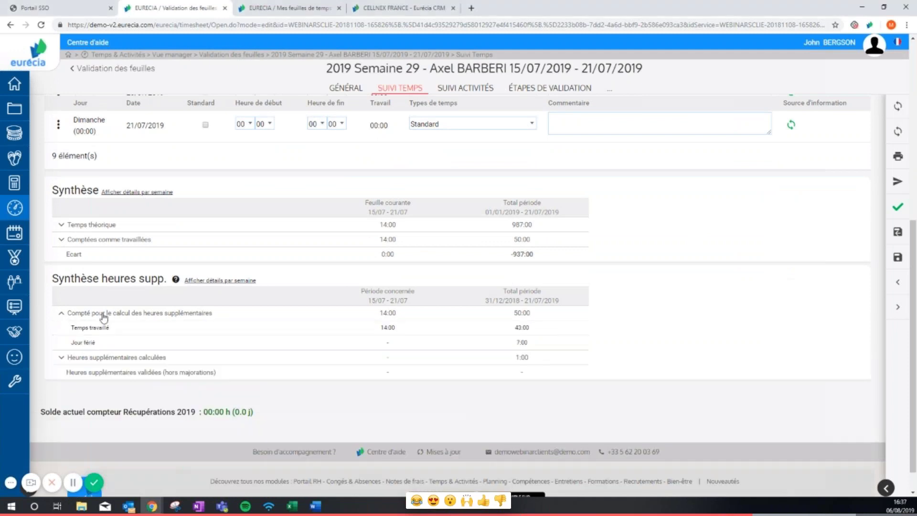
left_click(61, 225)
left_click_drag(380, 224, 399, 228)
left_click_drag(380, 343, 396, 359)
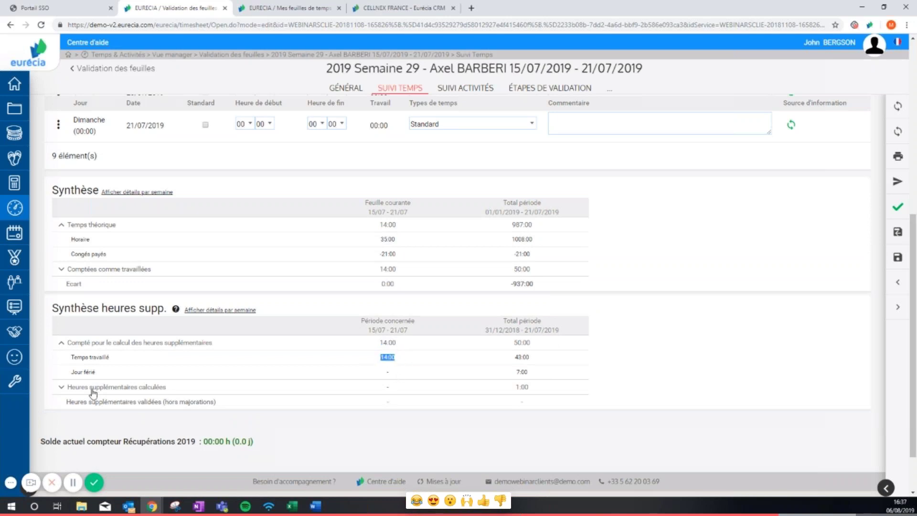
left_click(61, 386)
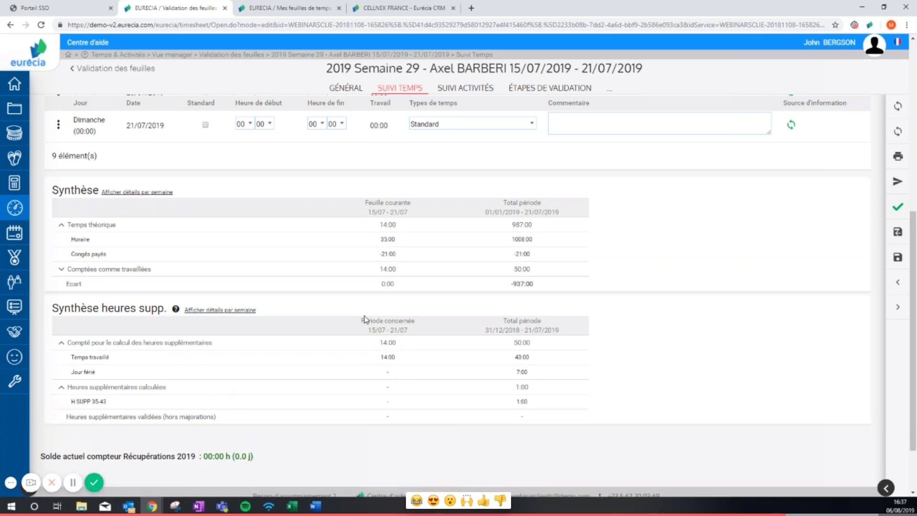
Step: Remove the Standard schedule from Mardi 16/07/2019, set its morning start time to 07:00 and save the Semaine 29 timesheet
scroll(364, 319, "up", 5)
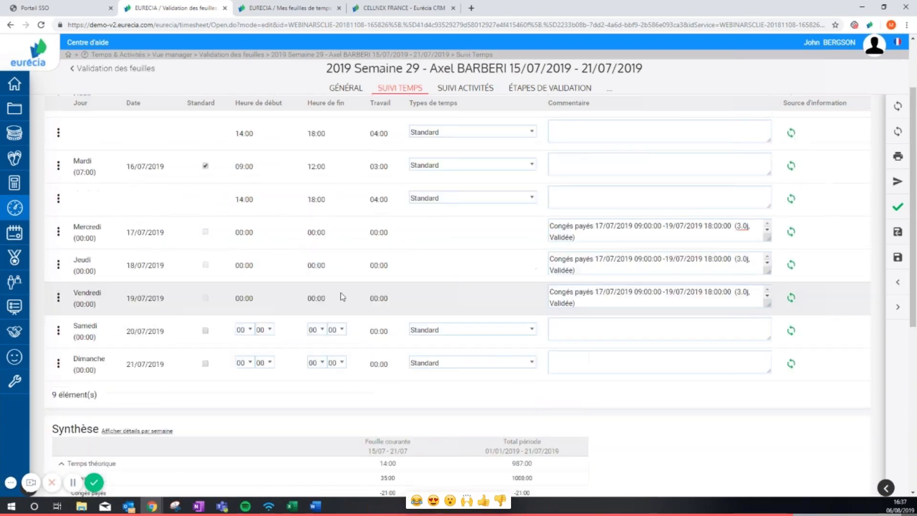
left_click(207, 167)
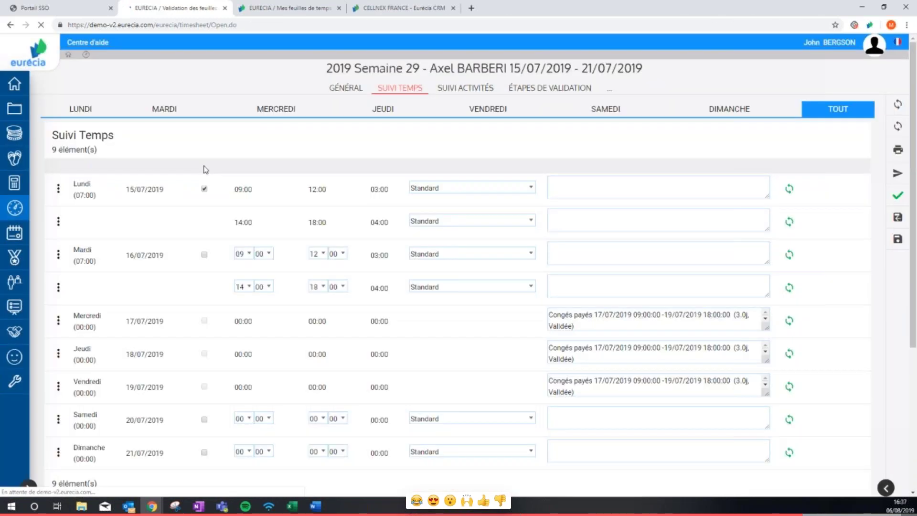
left_click(243, 166)
left_click(240, 238)
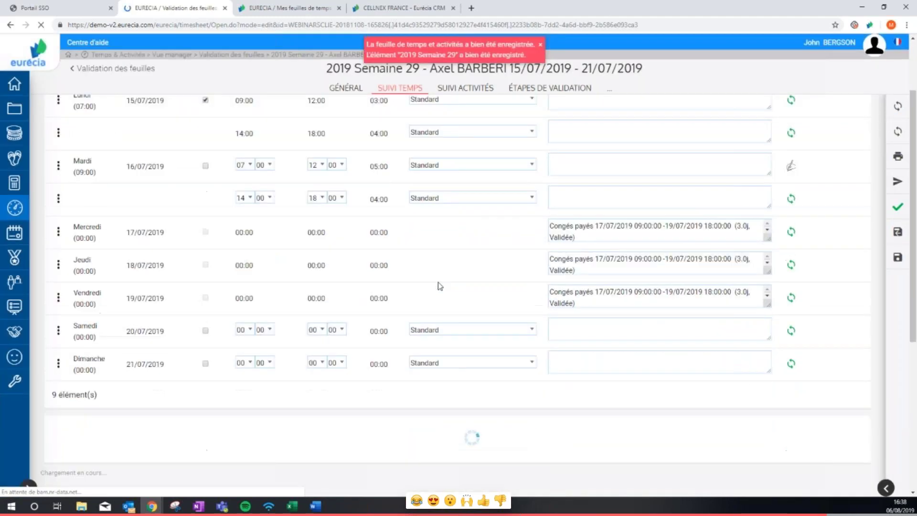
Step: Compare the recalculated Semaine 29 Temps théorique with Compté pour le calcul des heures supplémentaires by expanding both lines
scroll(440, 285, "down", 3)
scroll(439, 285, "down", 2)
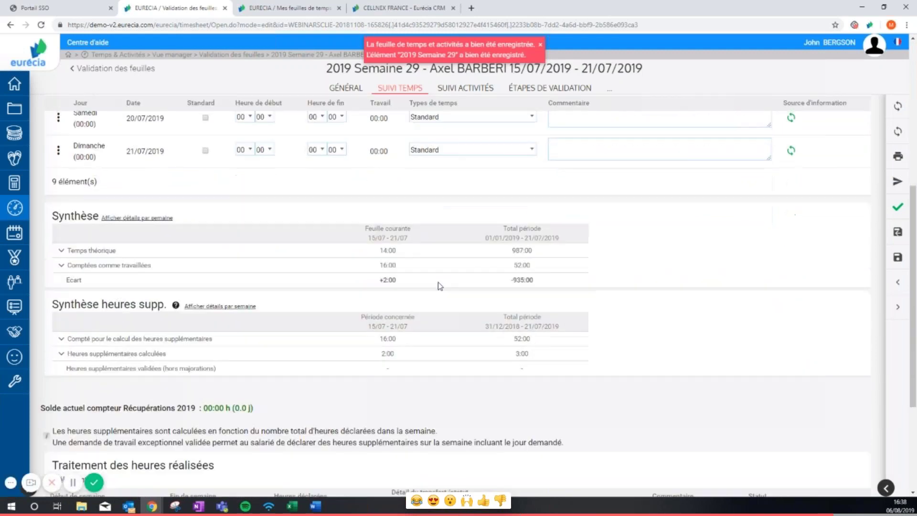
left_click(69, 311)
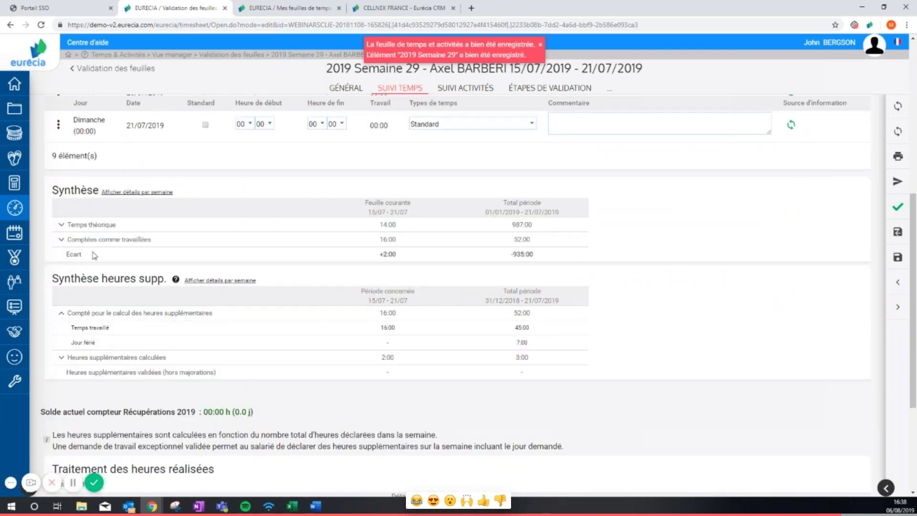
left_click(62, 226)
left_click_drag(382, 225, 407, 229)
left_click_drag(379, 342, 409, 345)
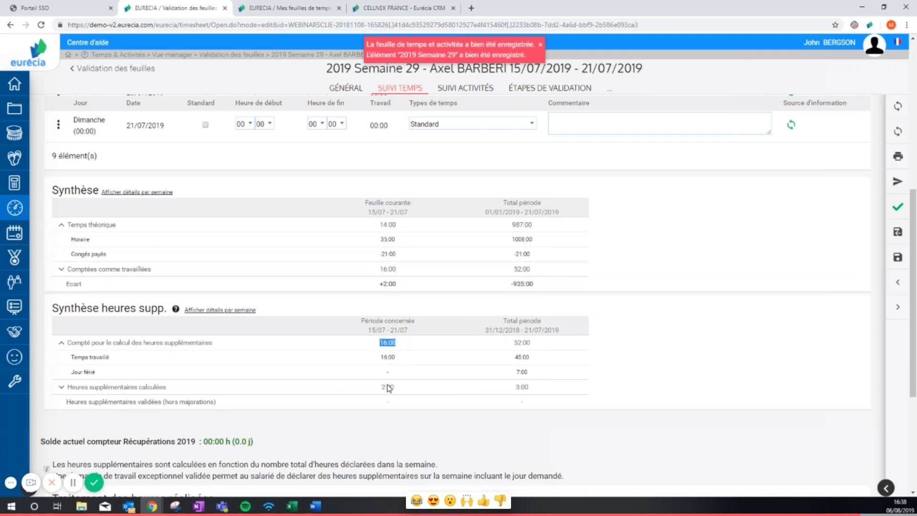
Step: Expand Heures supplémentaires calculées for Semaine 29 and examine the H SUPP 100 hours
left_click(64, 387)
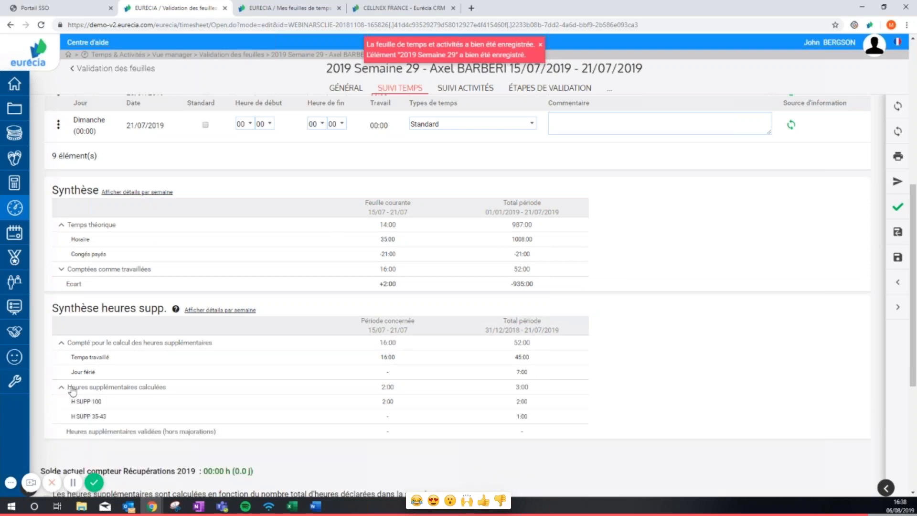
scroll(75, 391, "down", 1)
left_click_drag(67, 357, 136, 359)
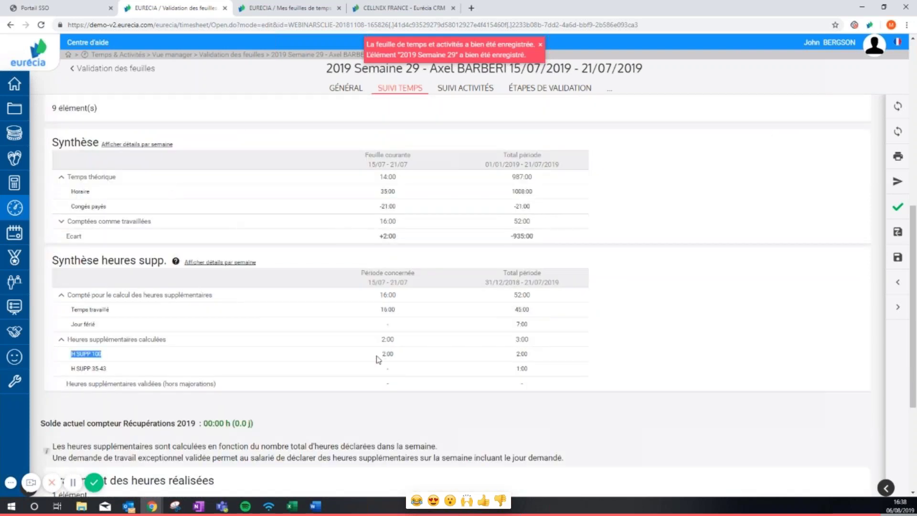
left_click_drag(378, 358, 419, 359)
Step: Open the Semaine 29 transfer under Traitement des heures réalisées, check the H SUPP 100 transfer to Paye and close it
scroll(419, 359, "down", 4)
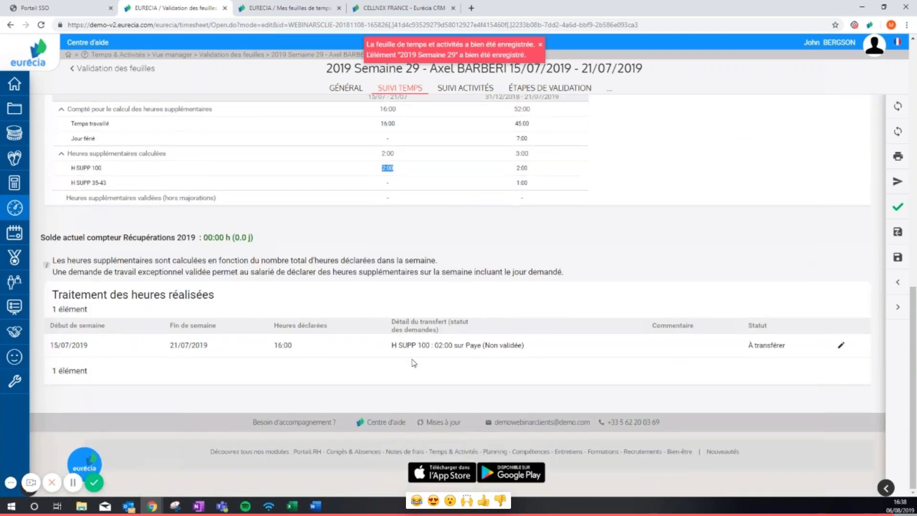
left_click(841, 345)
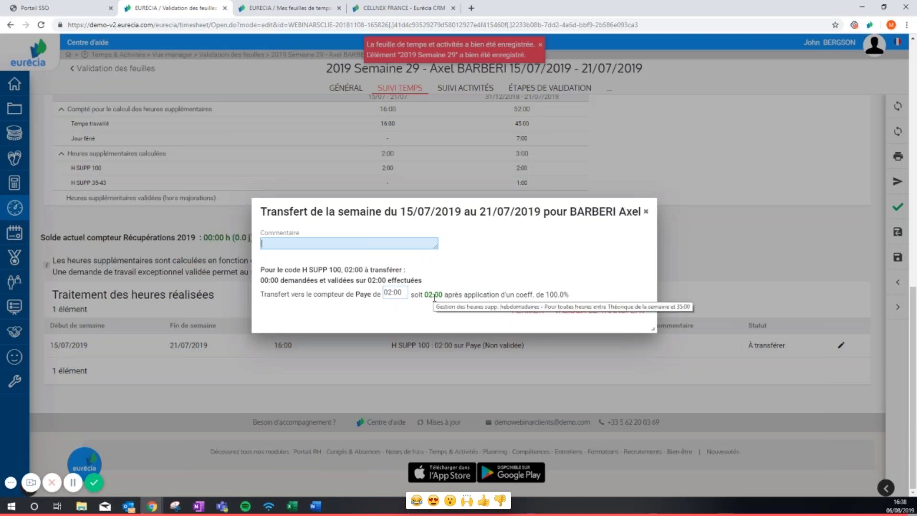
left_click(521, 314)
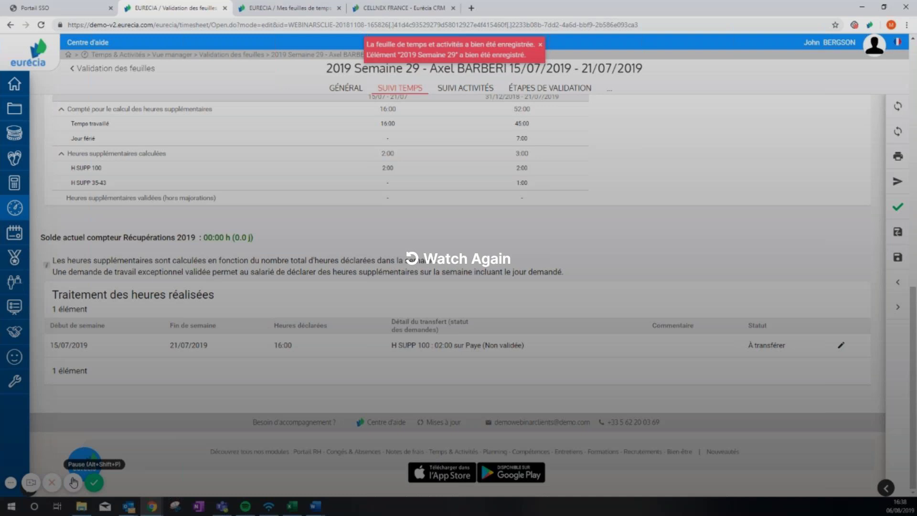
Step: Leave the full-screen video and switch to the Loom page "EURECIA / TA : synchronisation CA / planning après feuille enregistrée"
key("Escape")
left_click(594, 12)
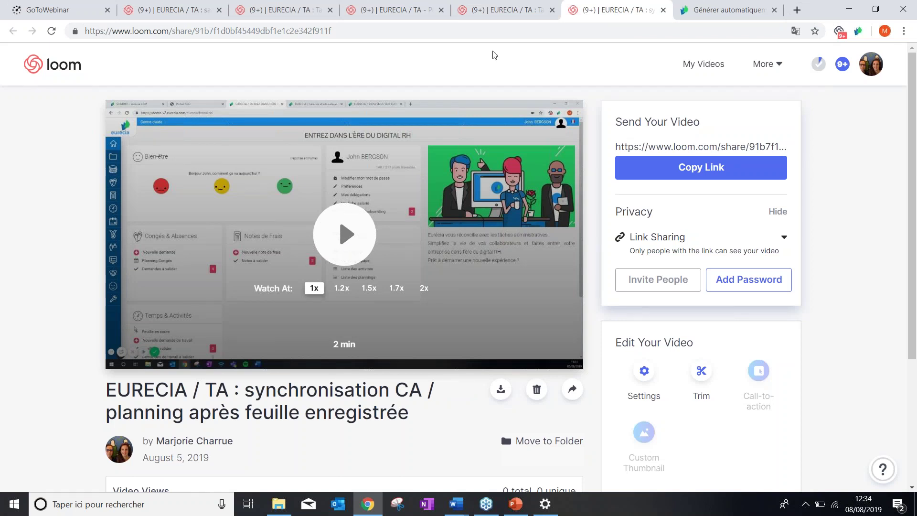
Step: Open the CRC document from its desktop shortcut and enable editing in it
left_click(501, 12)
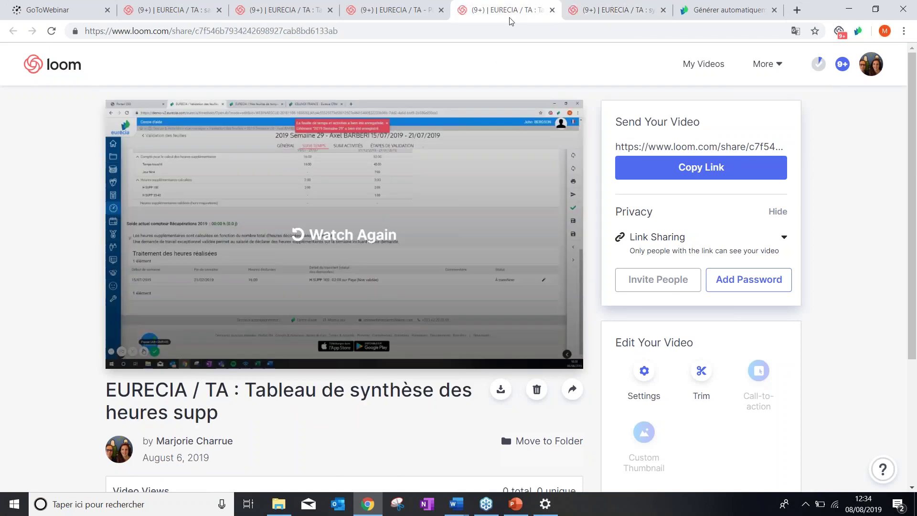
left_click(615, 12)
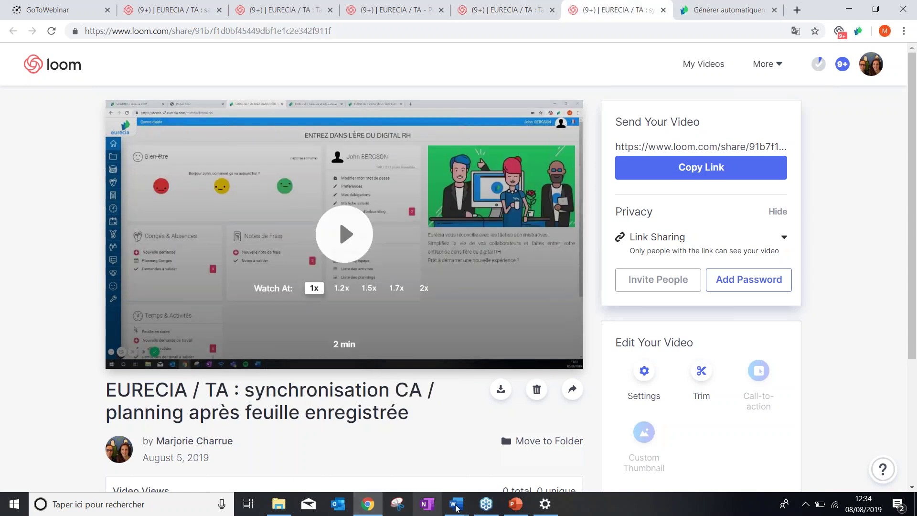
right_click(578, 513)
left_click(617, 428)
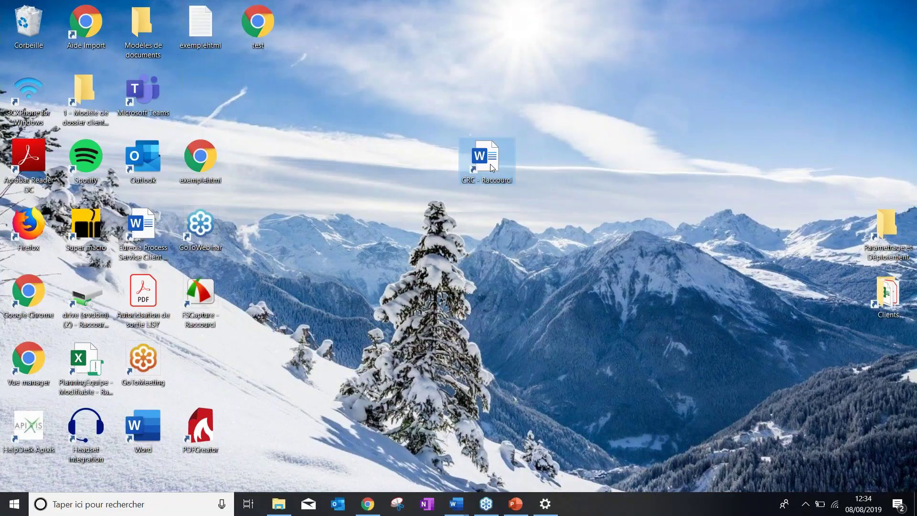
double_click(490, 165)
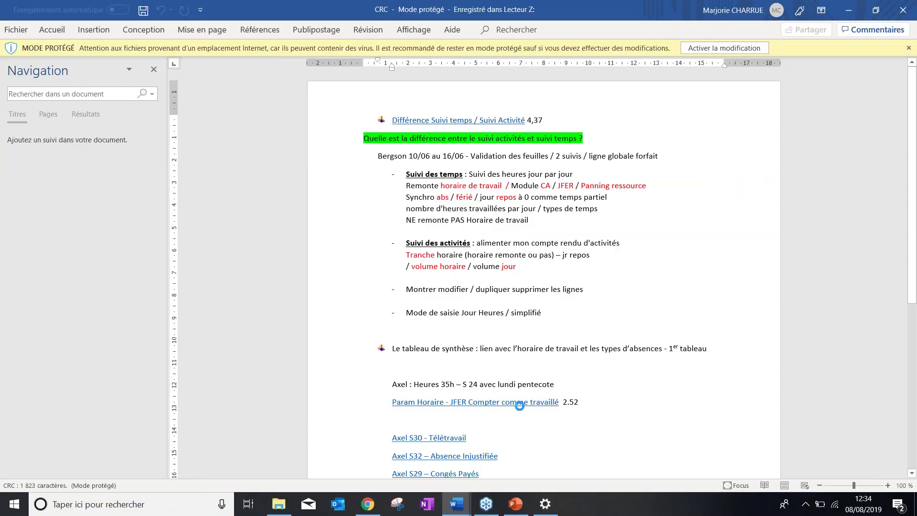
scroll(520, 405, "down", 10)
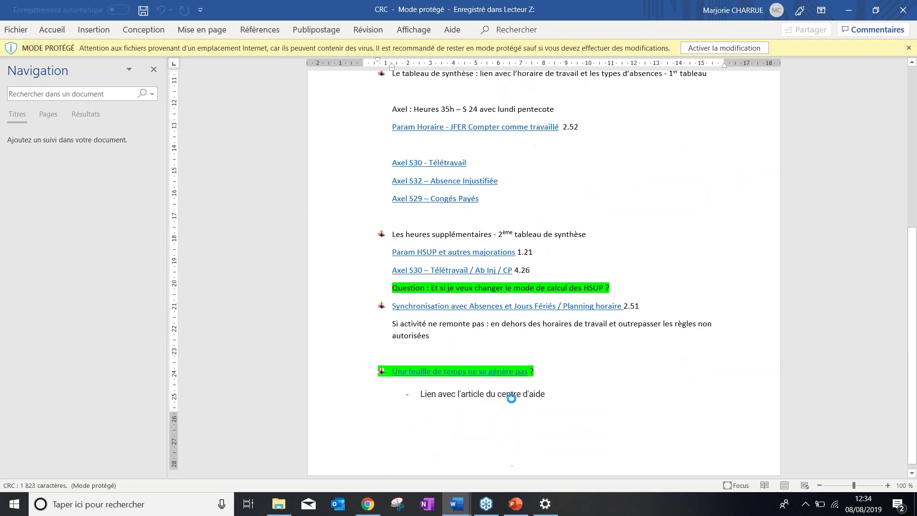
left_click(733, 48)
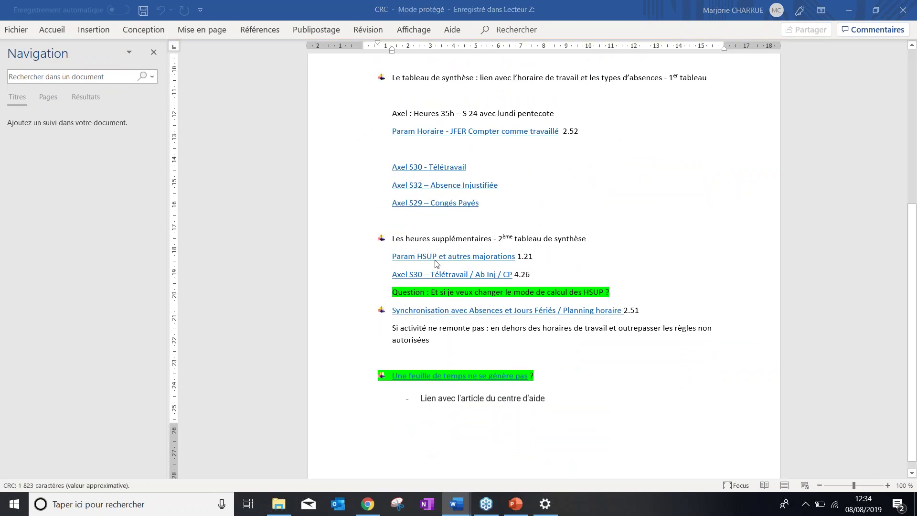
Step: Follow the document's "Param HSUP et autres majorations" link and play the linked Loom video in full screen
scroll(438, 296, "down", 7)
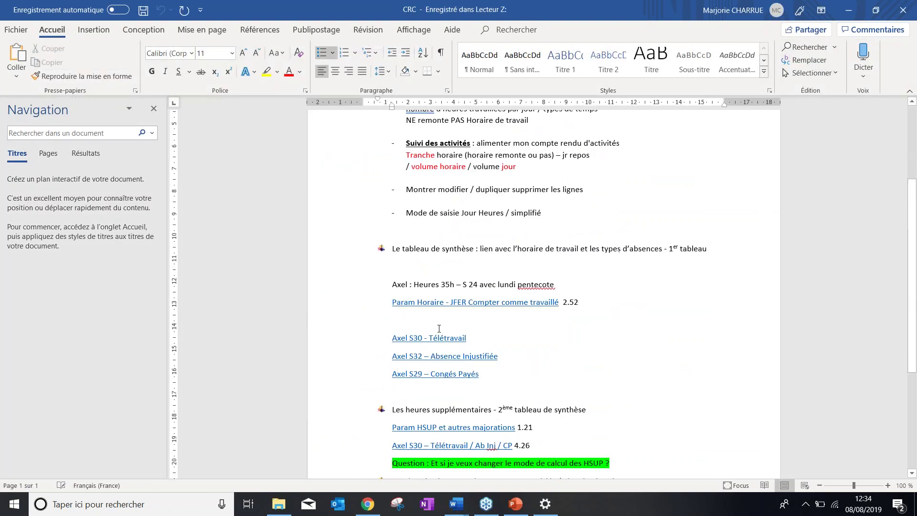
left_click(445, 423, "ctrl")
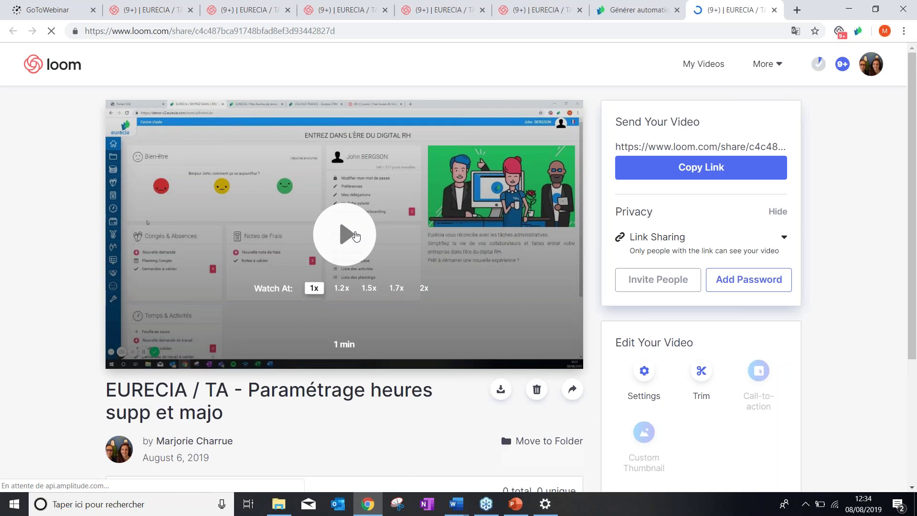
left_click(356, 235)
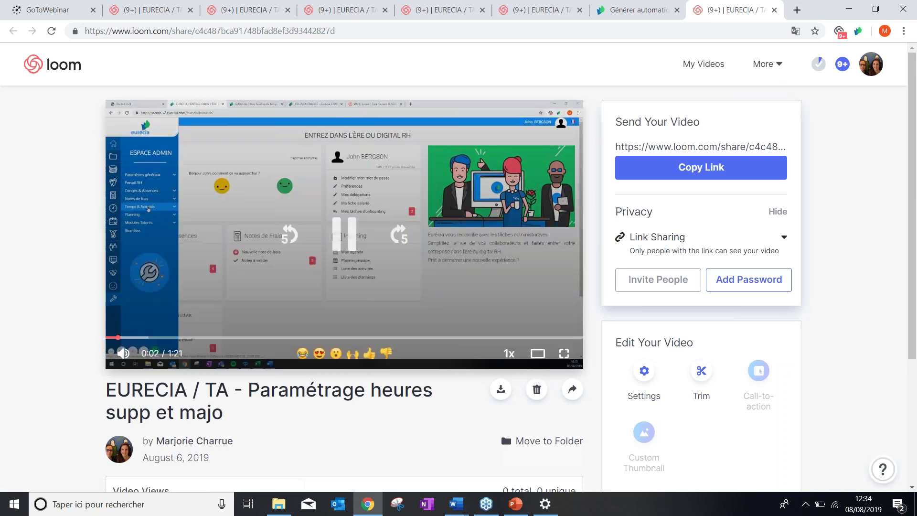
left_click(568, 352)
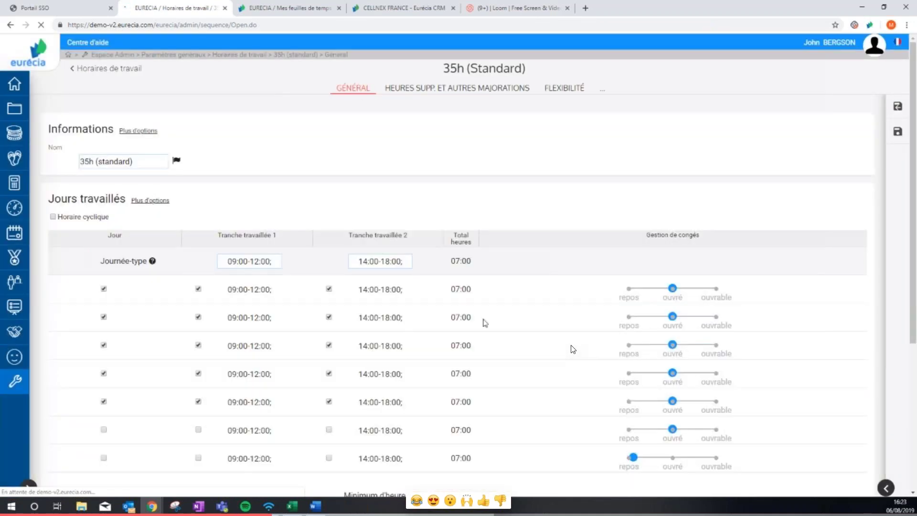
Step: Open Heures supp. et autres majorations for the 35h (Standard) schedule and examine the weekly overtime thresholds
left_click_drag(535, 433, 579, 432)
left_click(464, 91)
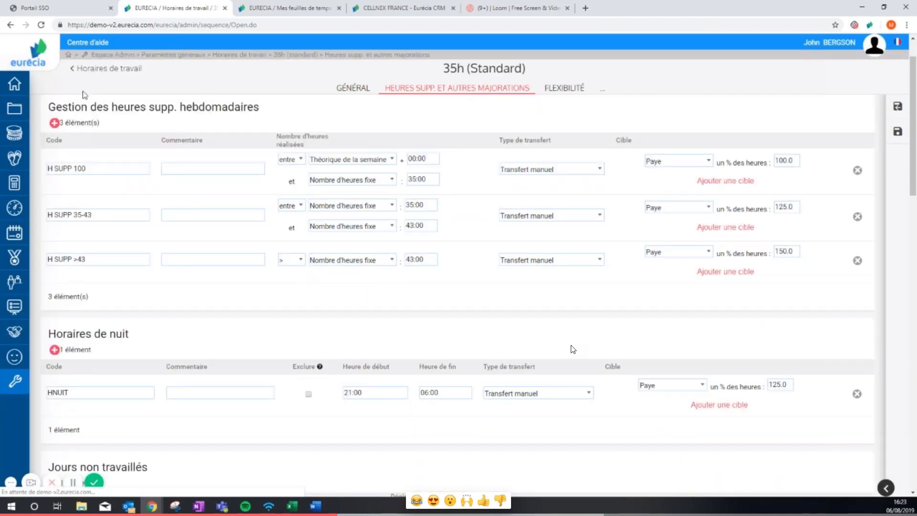
left_click_drag(55, 107, 285, 118)
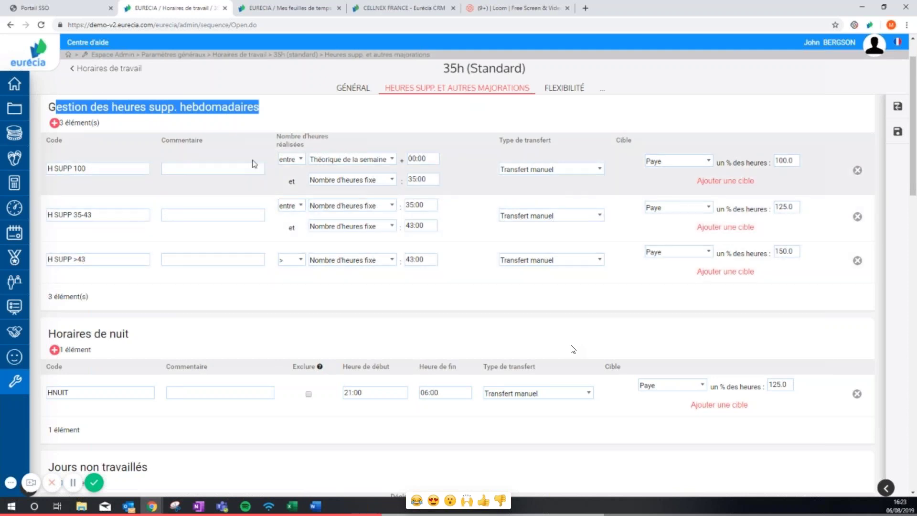
mouse_move(322, 162)
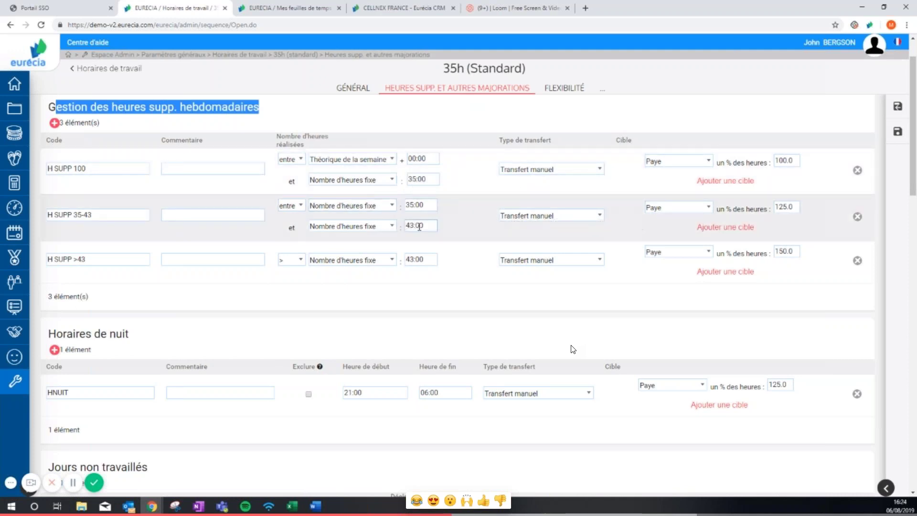
mouse_move(391, 264)
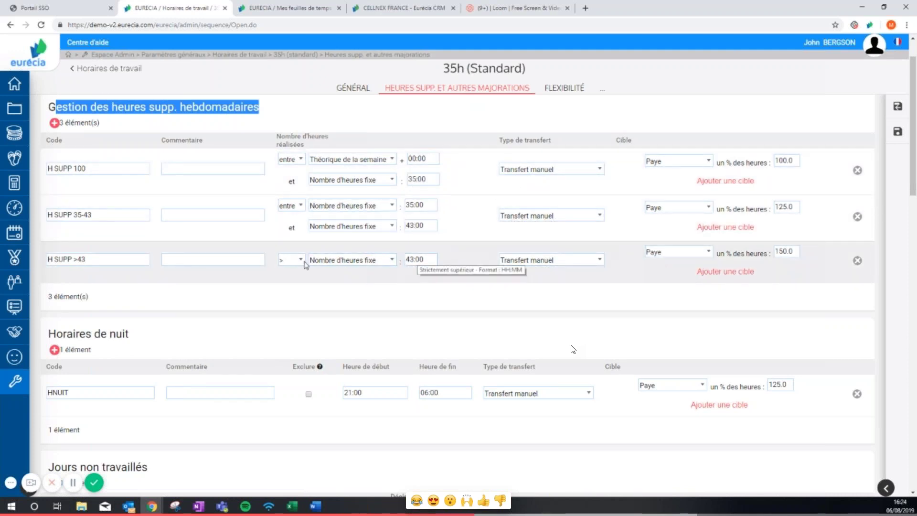
Step: View the Type de transfert options for H SUPP 100, keep Transfert manuel, and pause the video at its Cible settings
left_click(546, 170)
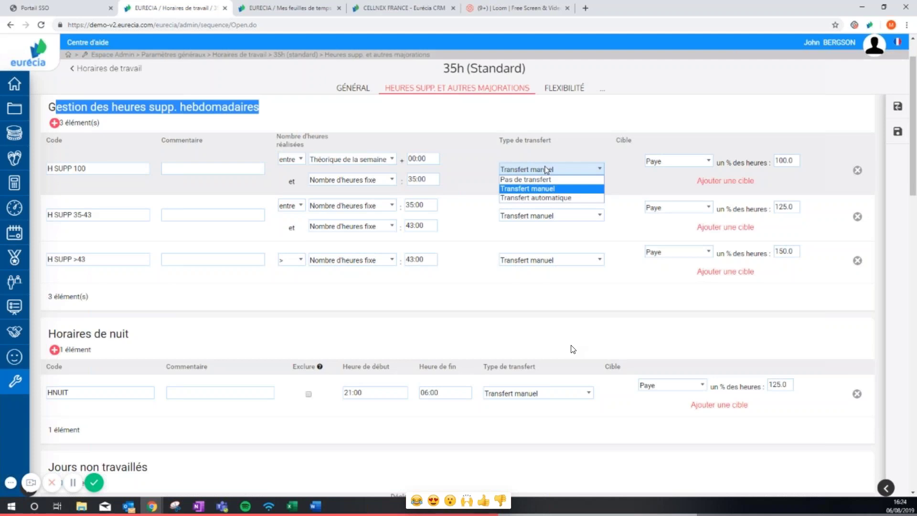
left_click(546, 169)
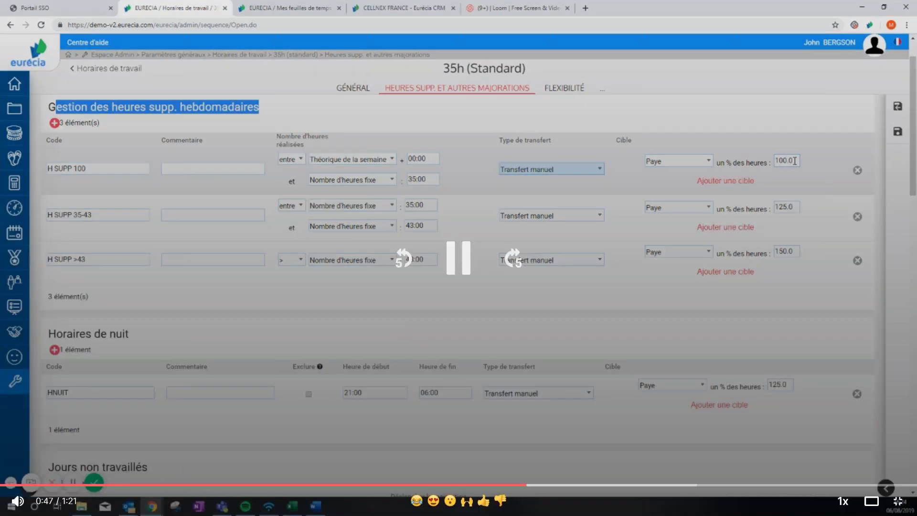
left_click(404, 308)
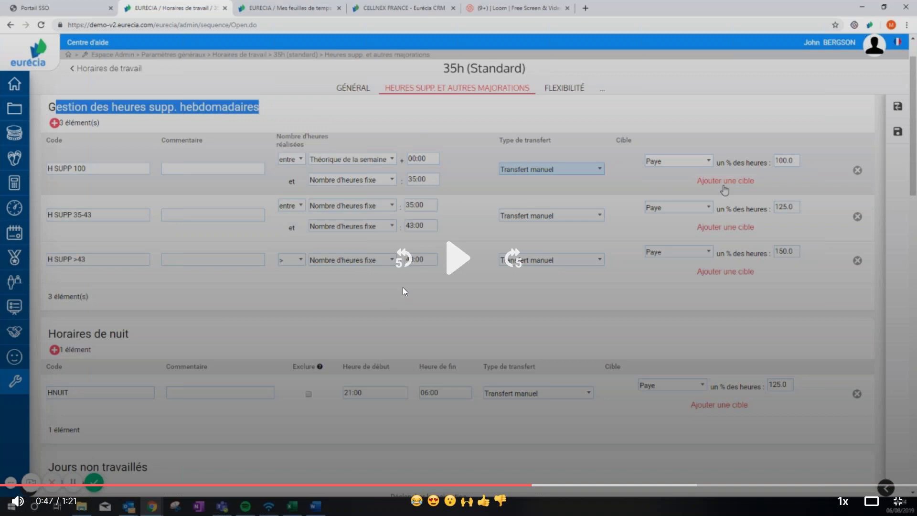
Step: Resume the video and examine the Horaires de nuit and Jours non travaillés rules, pausing on the DIM rule's Jour choices
left_click(460, 267)
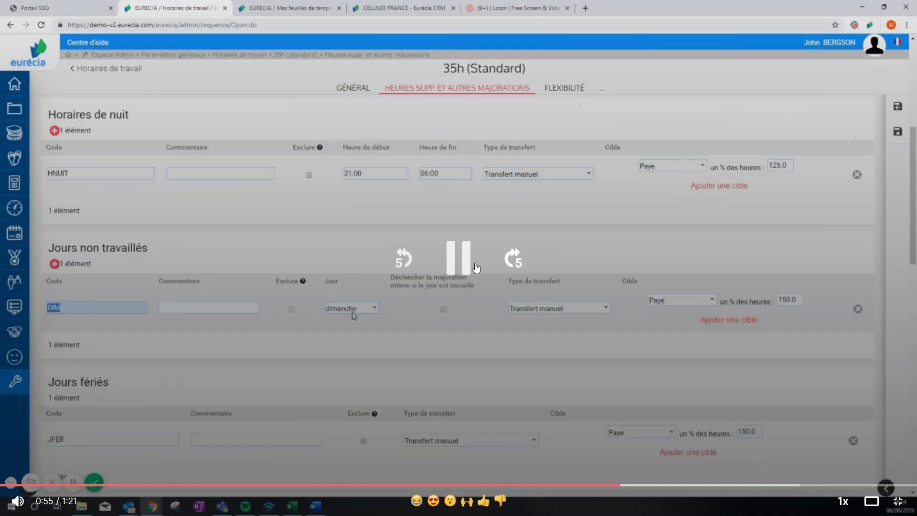
left_click(477, 268)
left_click(512, 257)
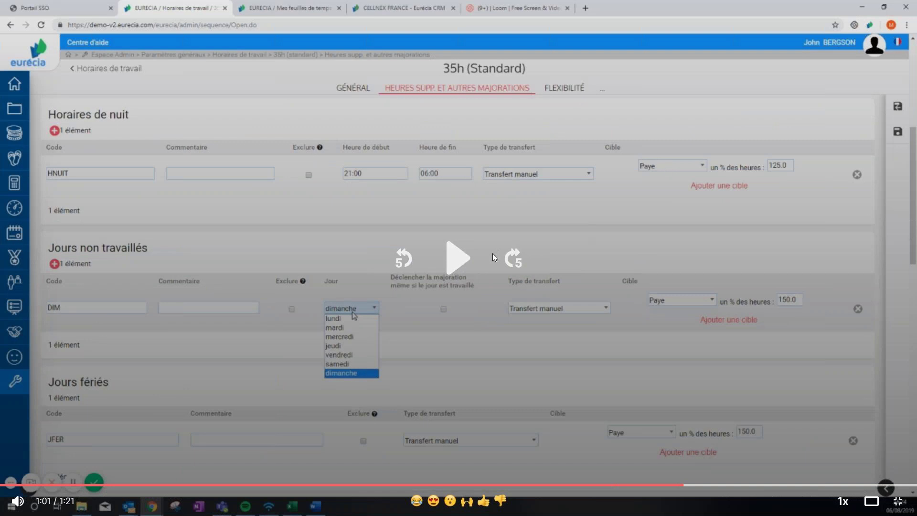
left_click(460, 267)
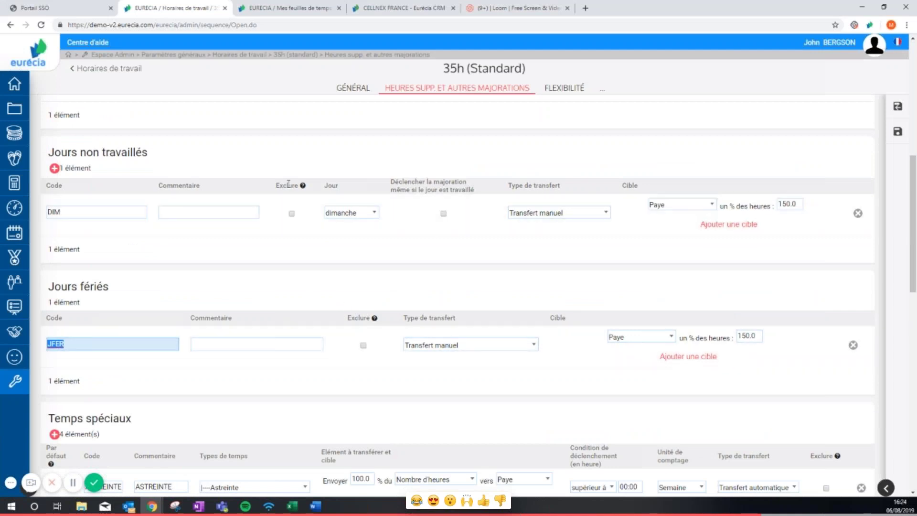
Step: Examine the Jours fériés rule and the Temps spéciaux transfer rules of the 35h (Standard) schedule
scroll(285, 320, "down", 4)
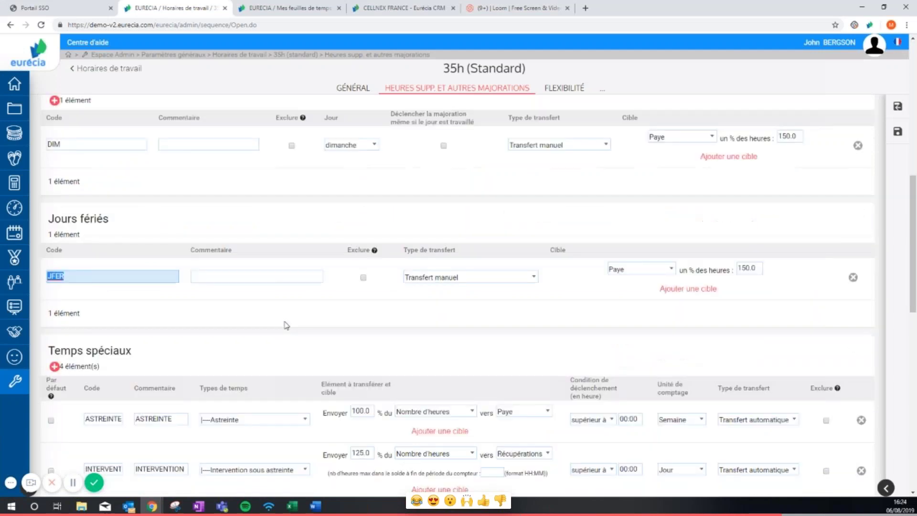
left_click_drag(59, 225, 144, 234)
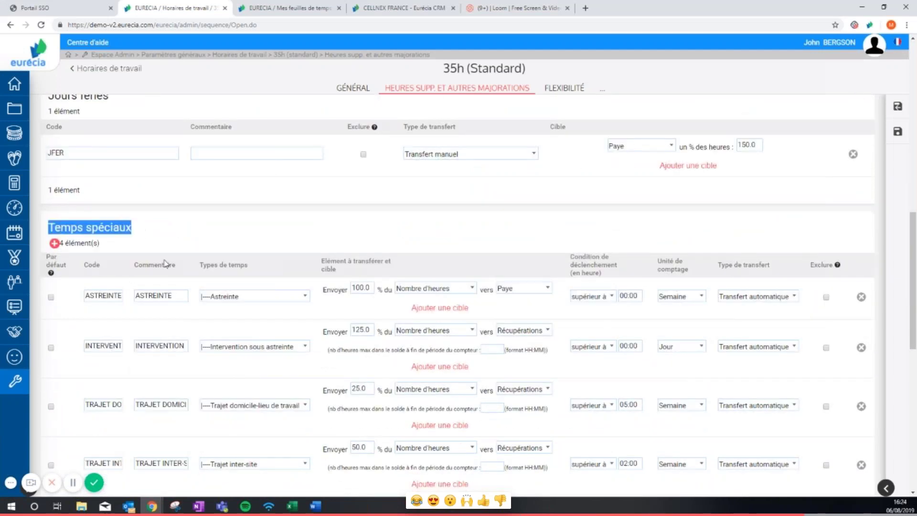
scroll(259, 438, "down", 4)
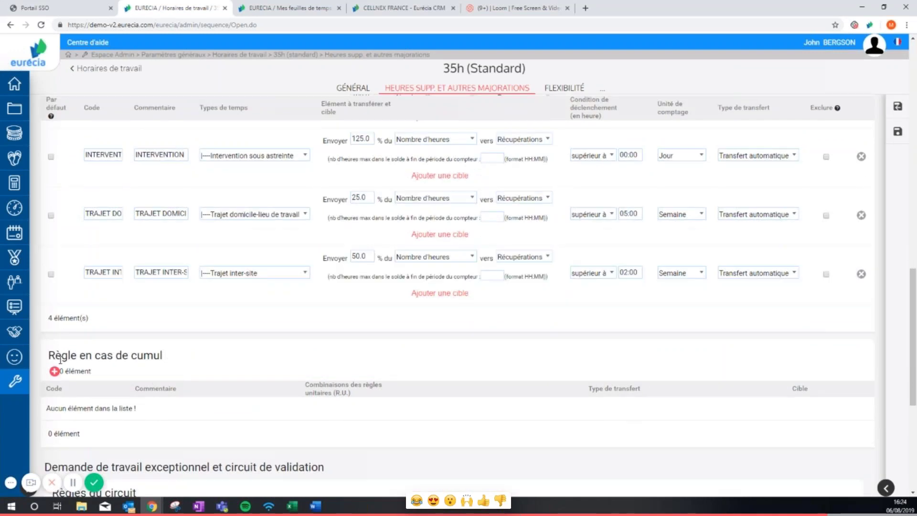
Step: Examine Règle en cas de cumul and the exceptional work Règles du circuit, then leave the full-screen video at its end
left_click_drag(48, 357, 209, 359)
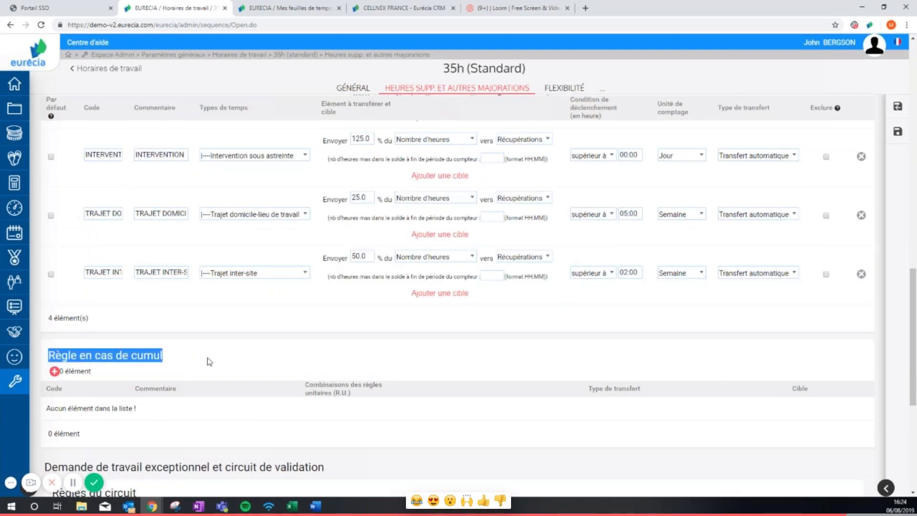
left_click_drag(305, 385, 357, 394)
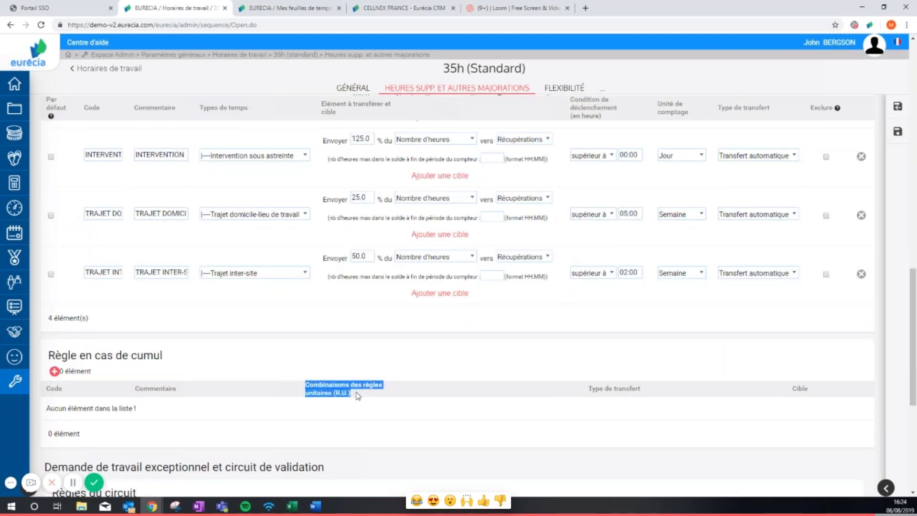
scroll(357, 395, "down", 6)
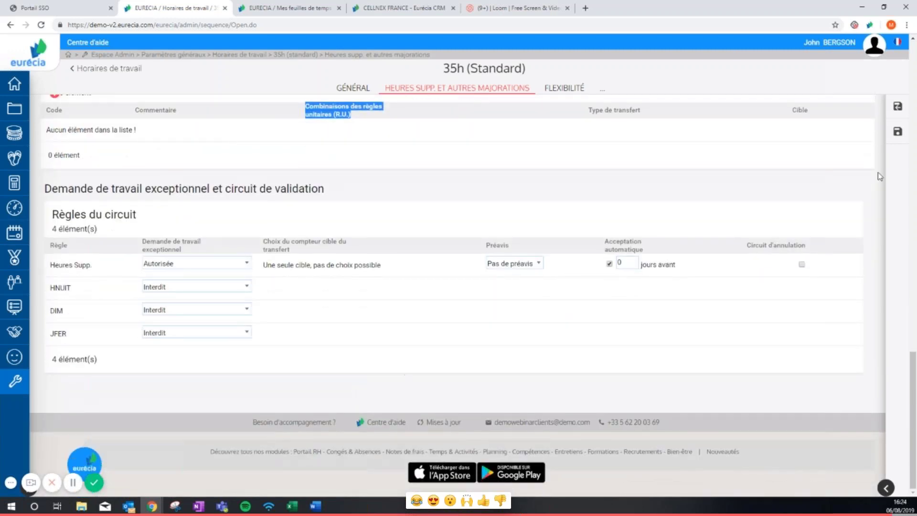
left_click(94, 485)
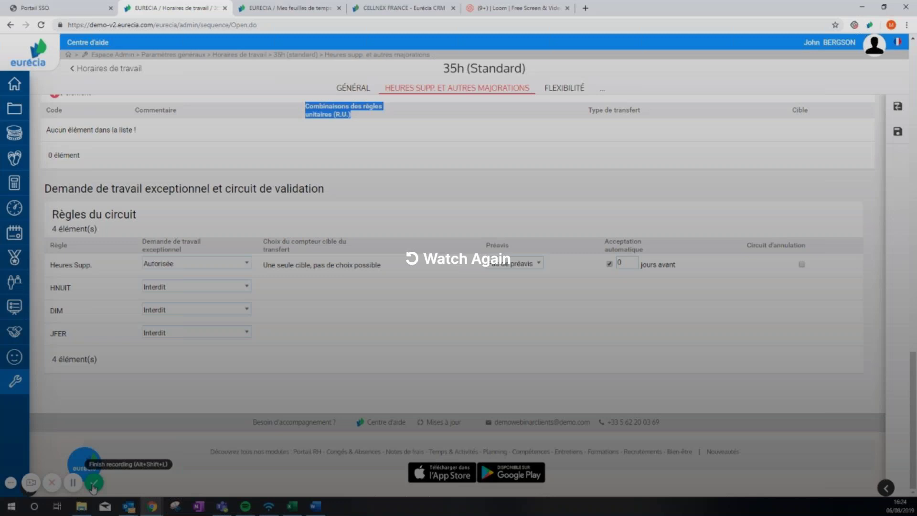
key("Escape")
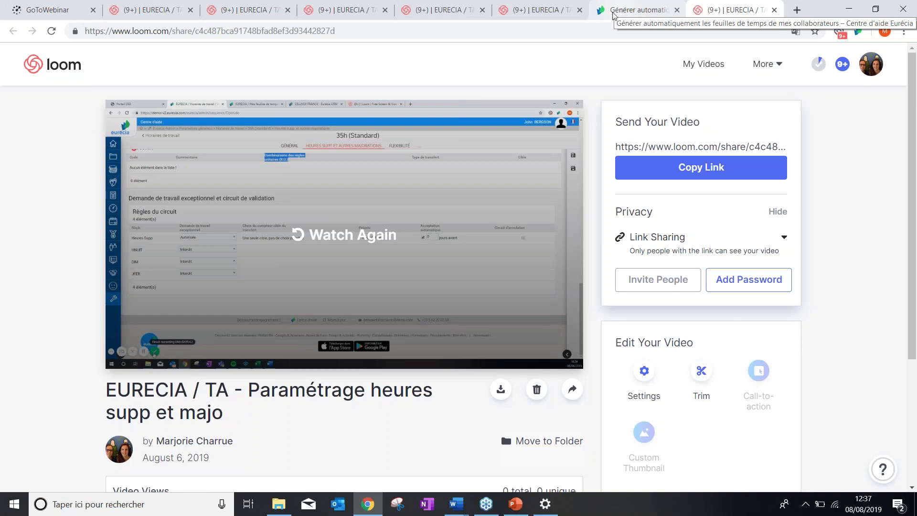
Step: Return to the CRC document in Word and follow its "Axel S30 – Télétravail / Ab Inj / CP" link
left_click(625, 14)
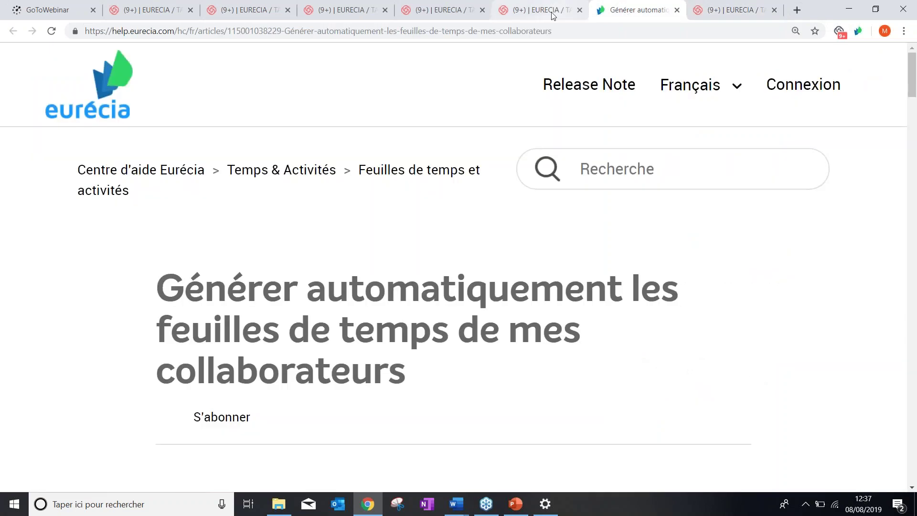
left_click(554, 16)
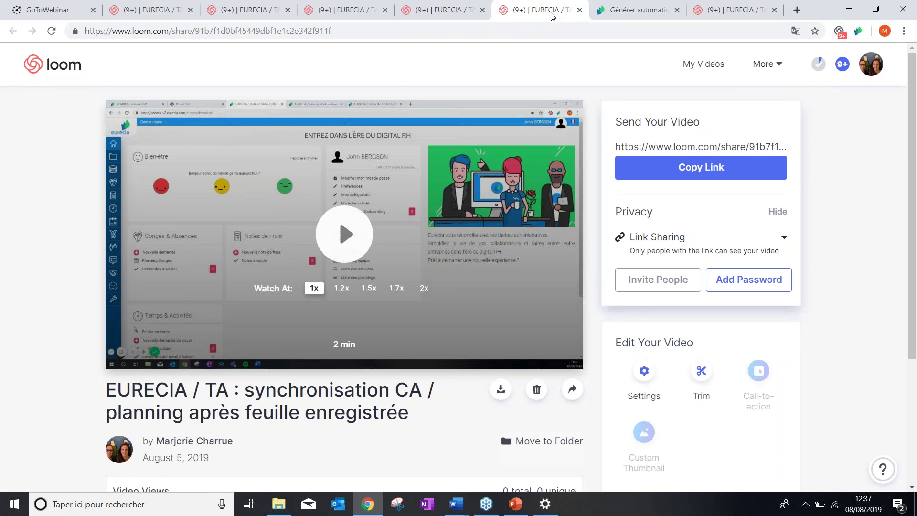
key("alt+Tab")
key("alt+Tab")
key("alt+Tab")
key("alt+Tab")
key("alt+Tab")
key("alt+Tab")
key("alt+Tab")
key("alt+Tab")
key("alt+Tab")
key("alt+Tab")
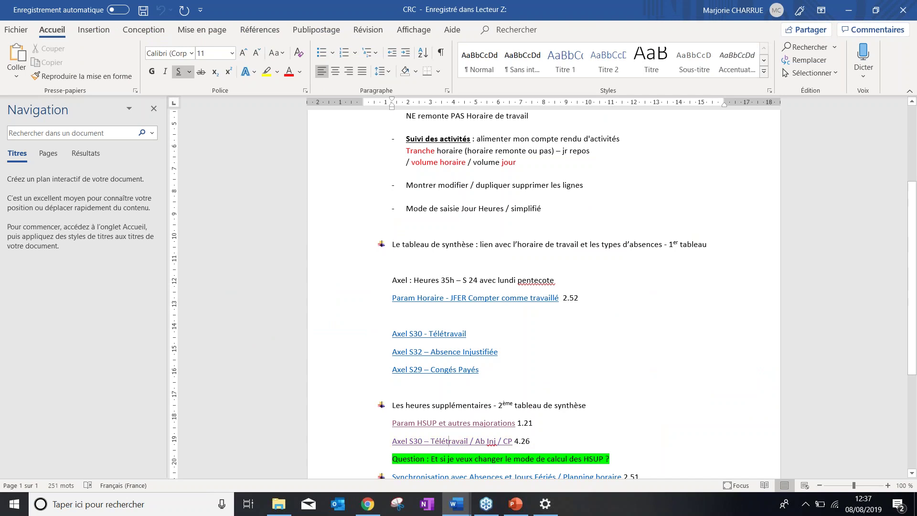
left_click(449, 441, "ctrl")
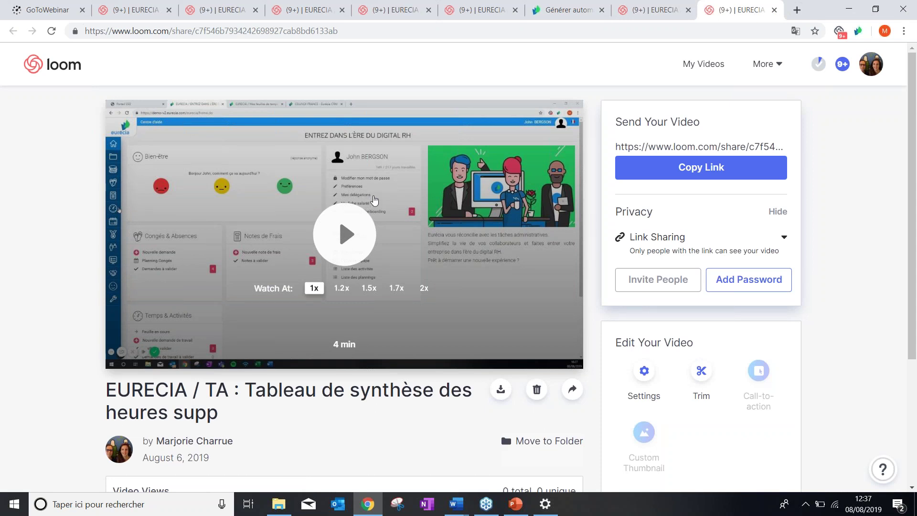
Step: Switch to the Loom page "EURECIA / TA : synchronisation CA / planning après feuille enregistrée" and play its video
left_click(657, 12)
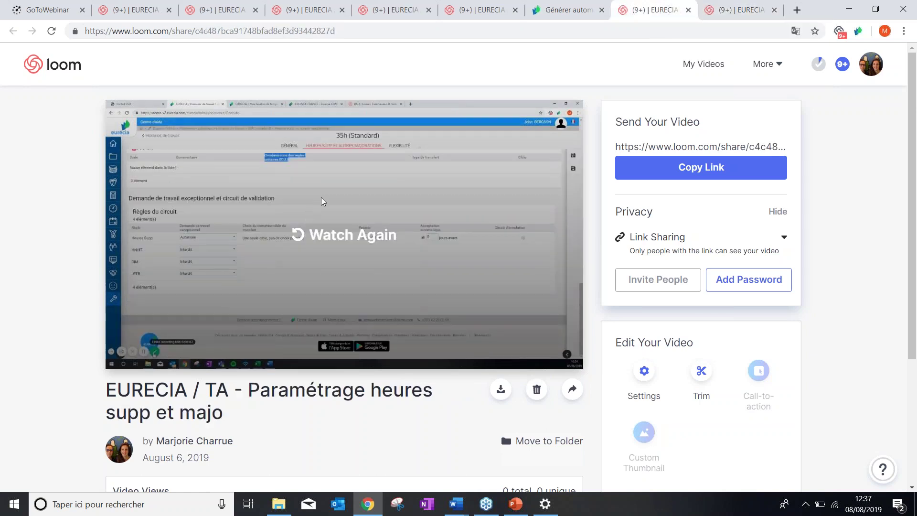
left_click(478, 10)
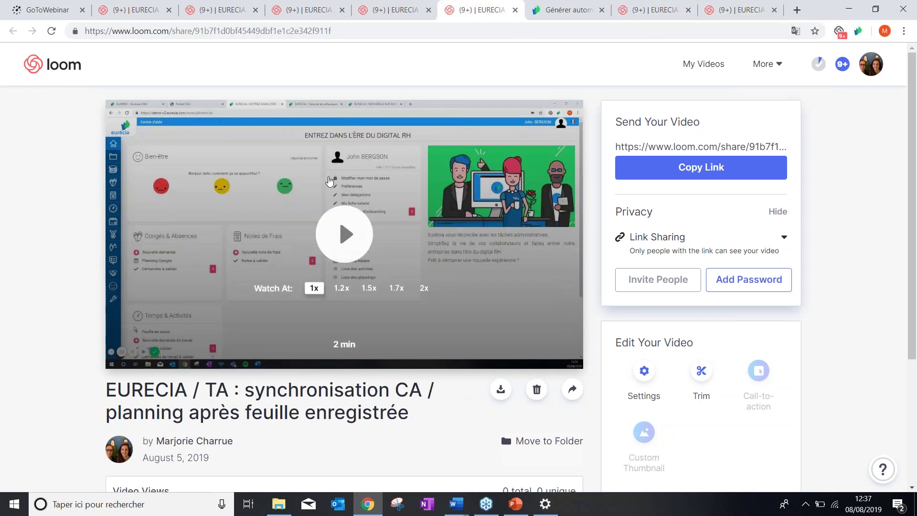
left_click(344, 233)
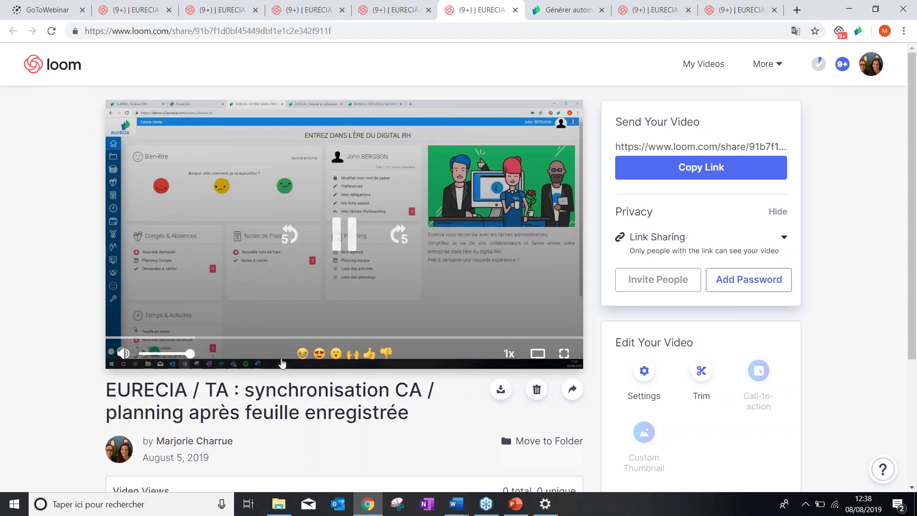
Step: Show the video full screen and, from Planning congés, start a new absence request for 05/08/2019
left_click(564, 354)
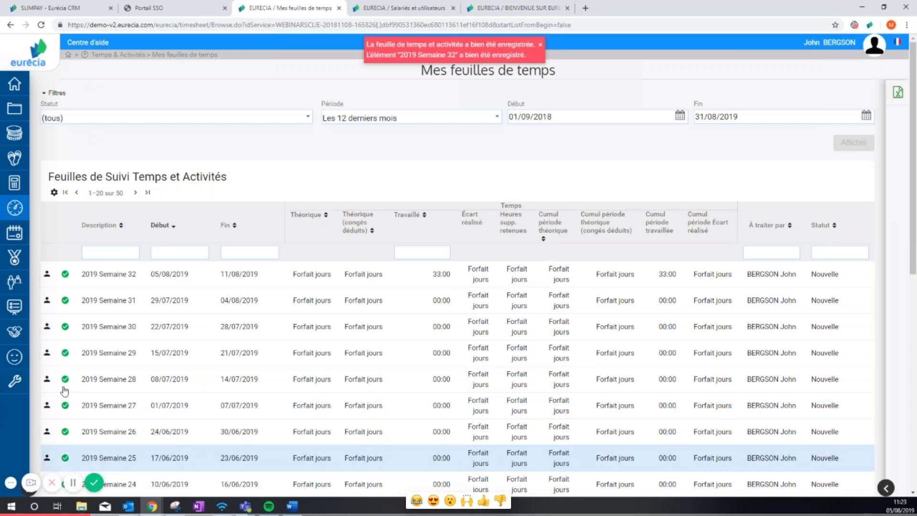
mouse_move(15, 160)
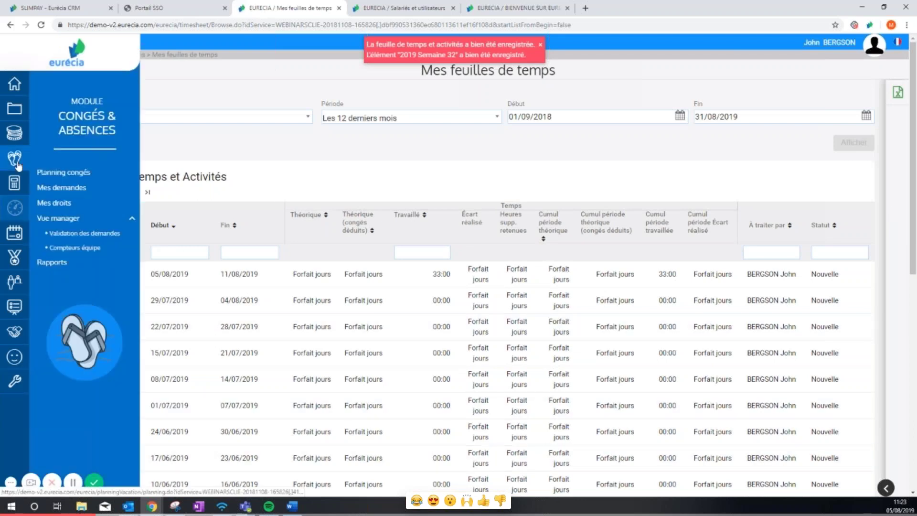
left_click(46, 176)
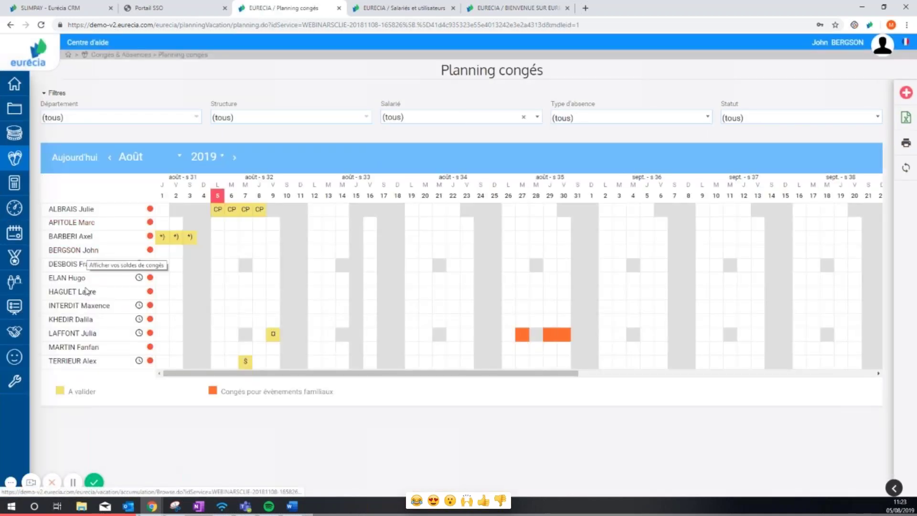
left_click(157, 254)
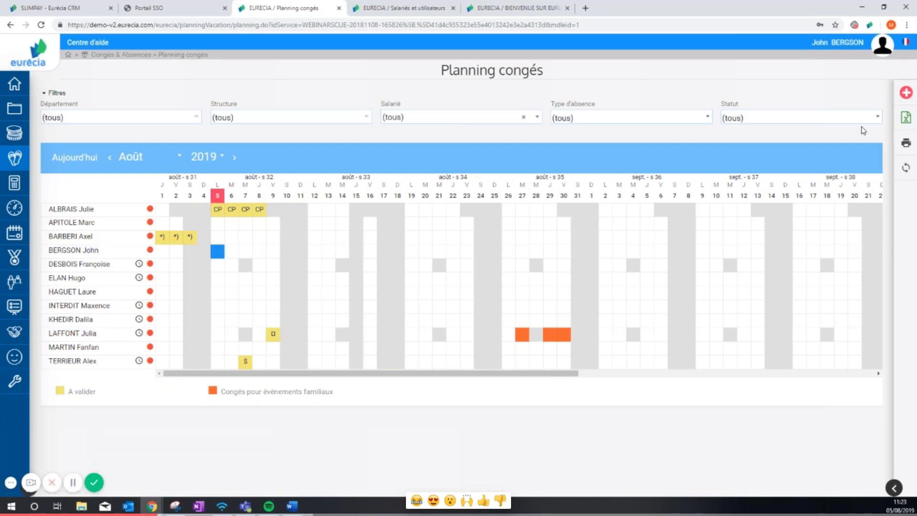
left_click(906, 92)
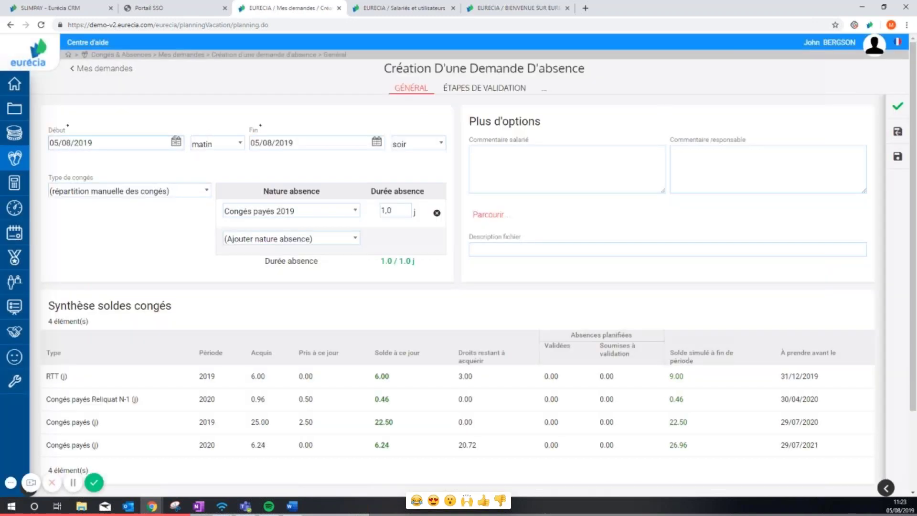
Step: Set the absence request from 06/08/2019 to 07/08/2019 with type Maladie and validate it
left_click(176, 141)
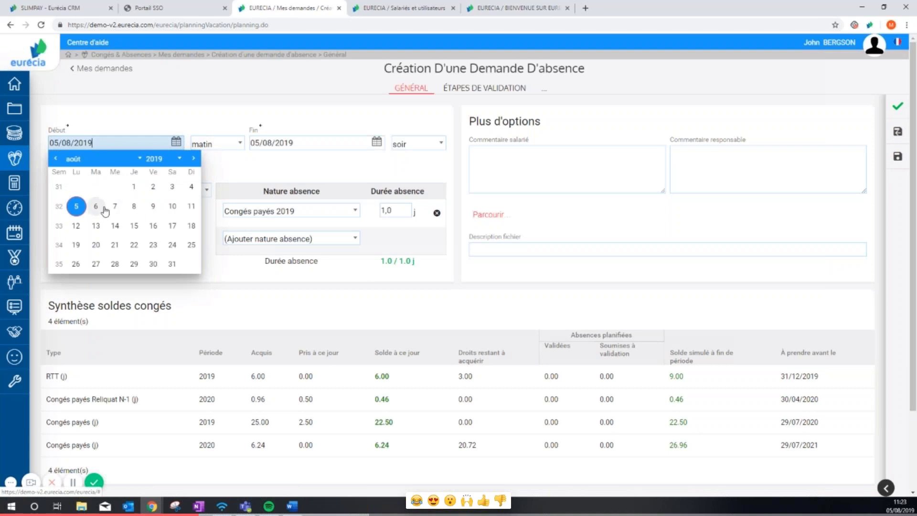
left_click(96, 206)
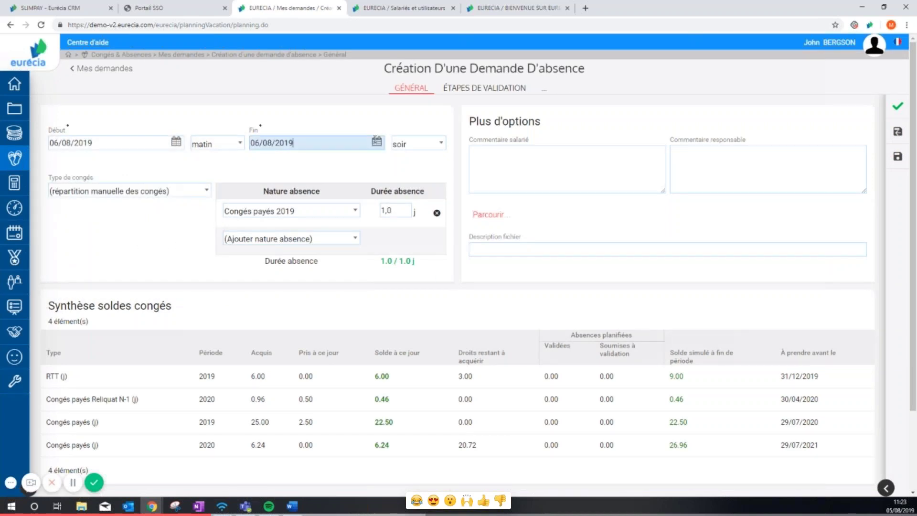
left_click(377, 141)
left_click(315, 206)
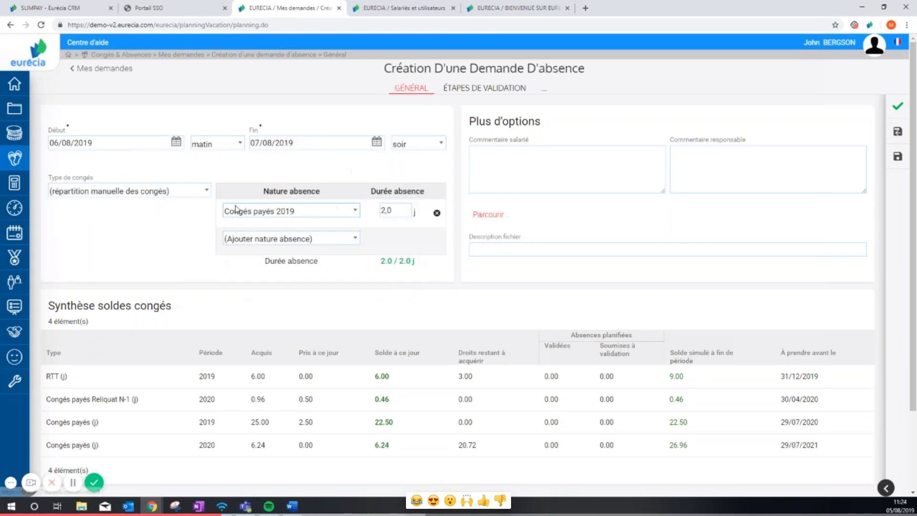
left_click(187, 192)
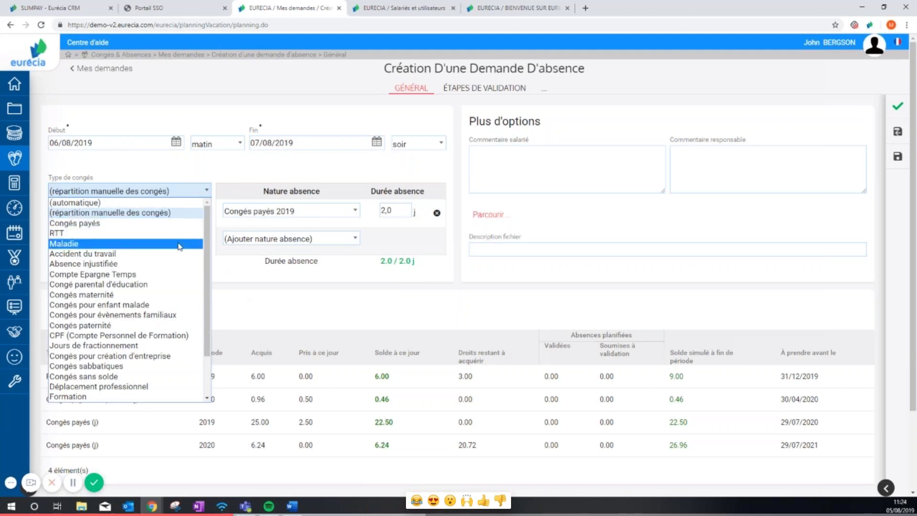
left_click(177, 244)
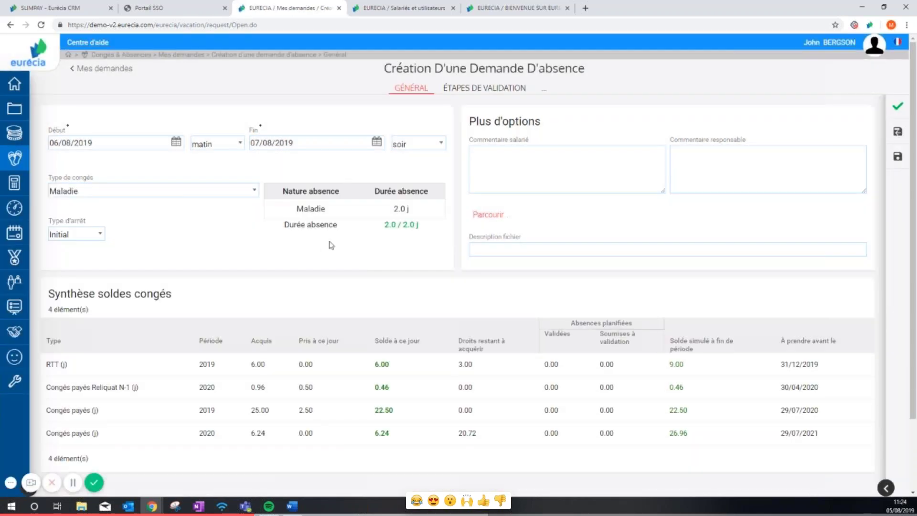
left_click(902, 111)
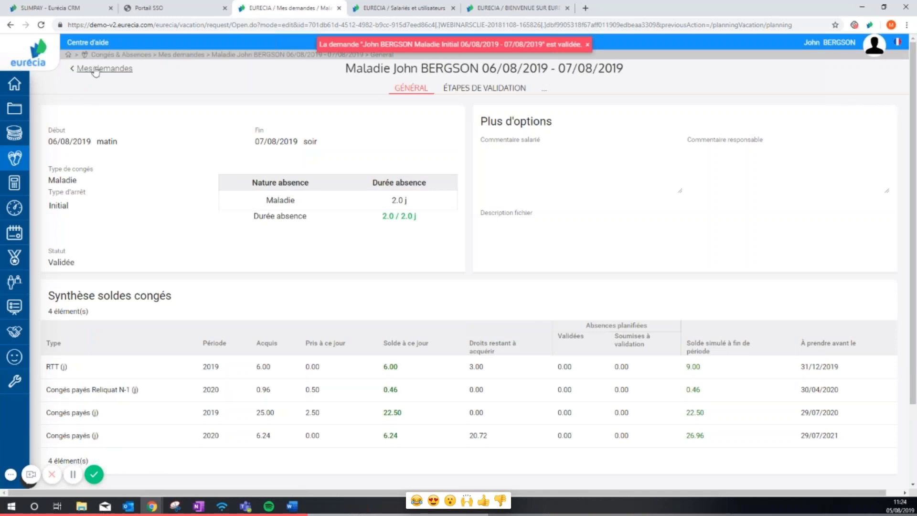
Step: Open the 2019 Semaine 32 timesheet from Mes feuilles de temps and examine the Maladie comment on Mardi 06/08/2019
mouse_move(15, 160)
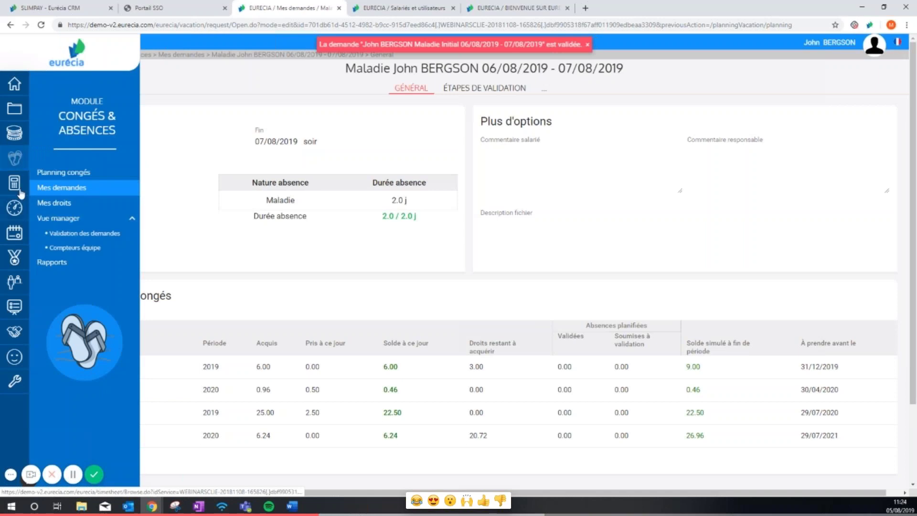
mouse_move(13, 210)
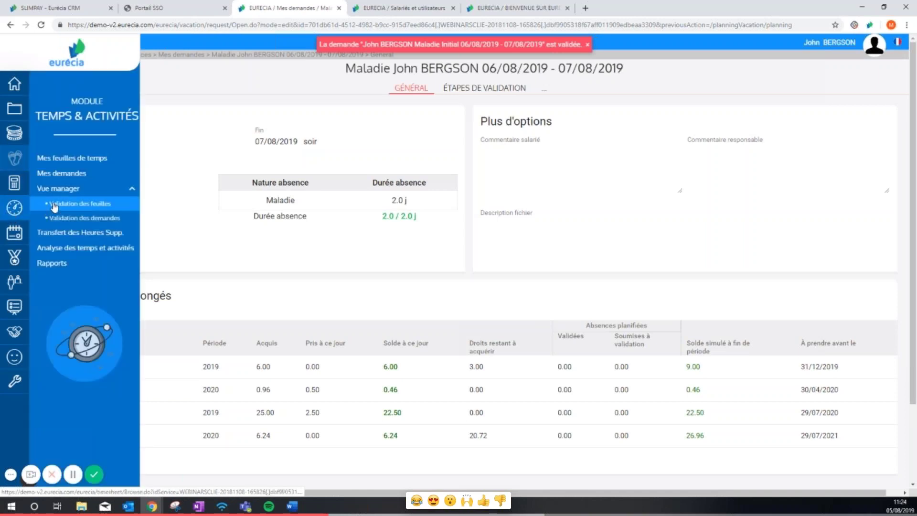
left_click(66, 157)
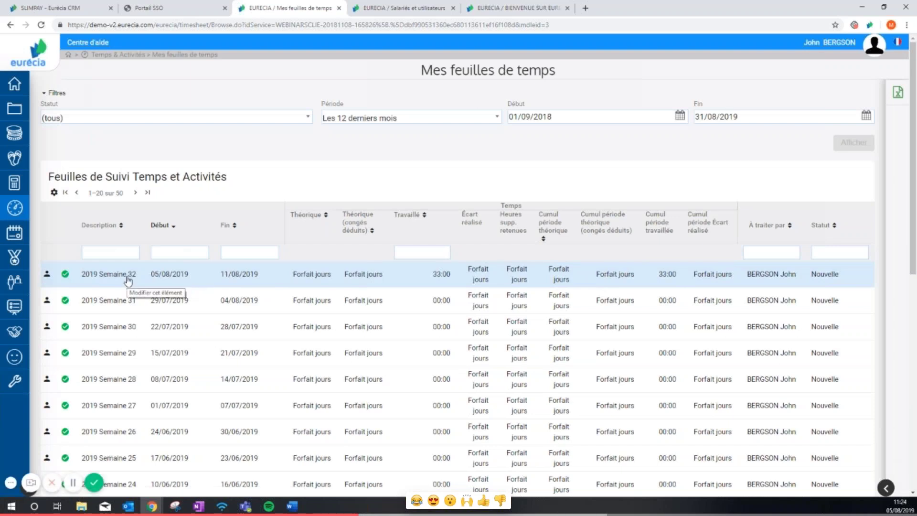
left_click(128, 279)
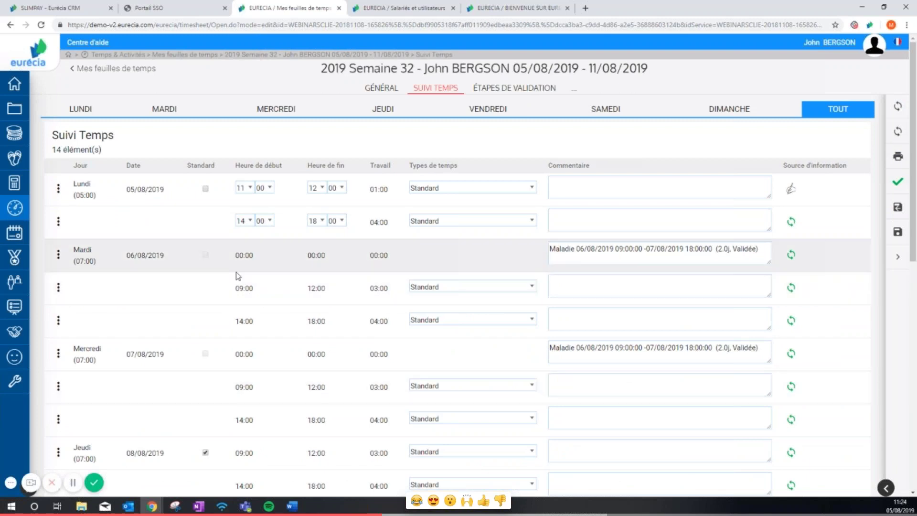
left_click_drag(569, 249, 771, 249)
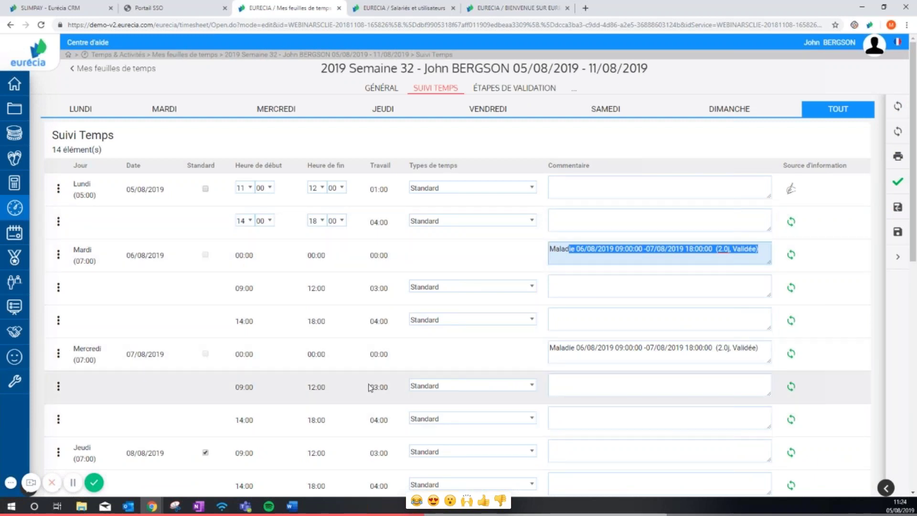
Step: Delete the Standard work lines on the sick days Mardi 06/08 and Mercredi 07/08, then save the timesheet
left_click(58, 287)
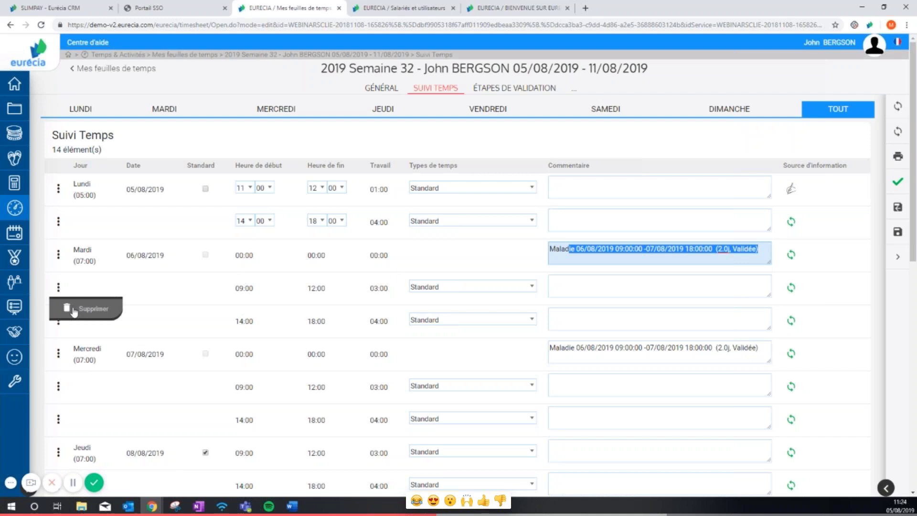
left_click(73, 310)
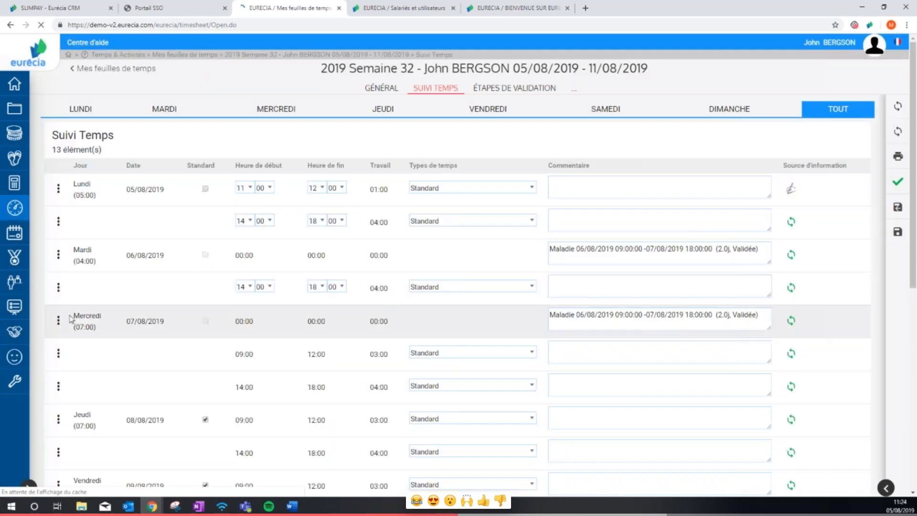
left_click(59, 287)
left_click(71, 328)
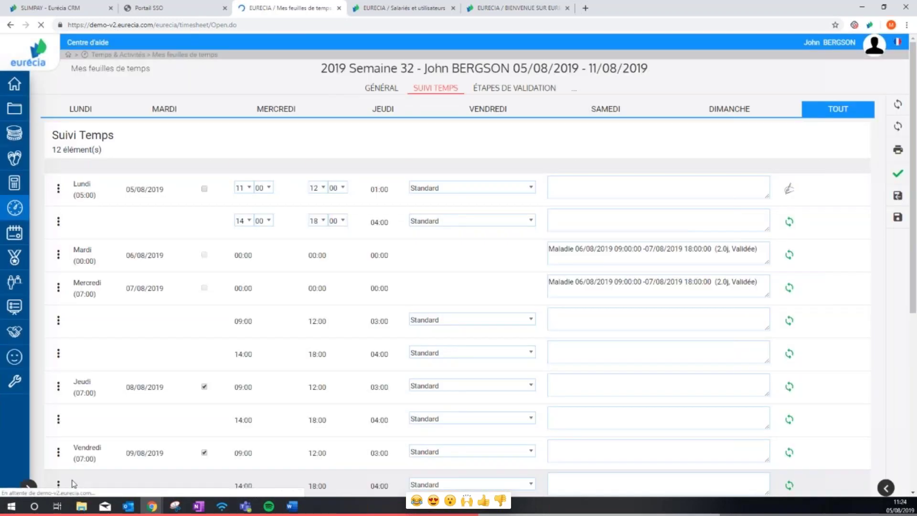
mouse_move(76, 485)
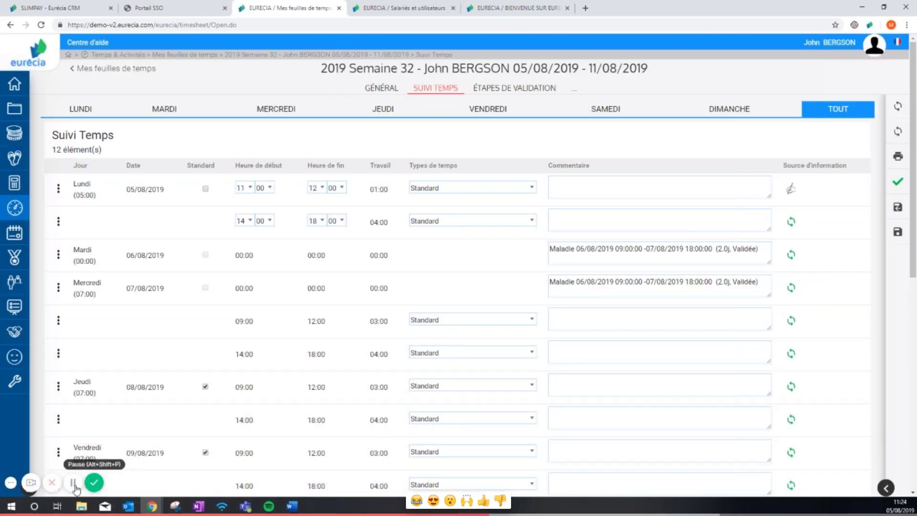
left_click(898, 207)
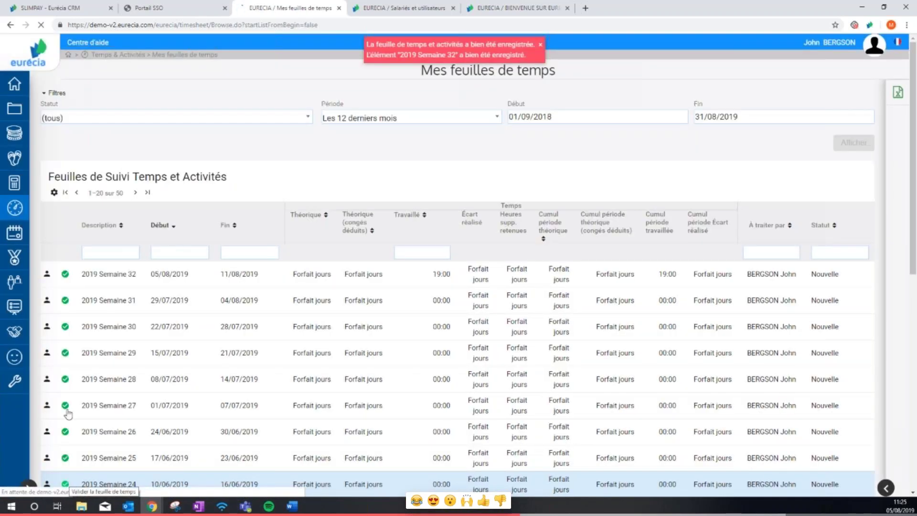
Step: In Mon agenda, add a 09:15–09:30 event on 08/08/2019 for Client 1, Projet 1, Tâche 1 in the Administratif planning
mouse_move(14, 233)
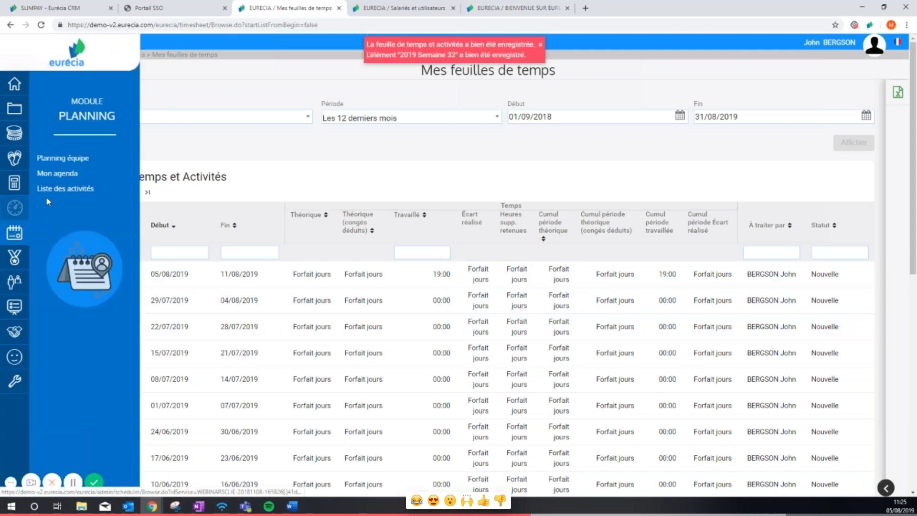
left_click(51, 174)
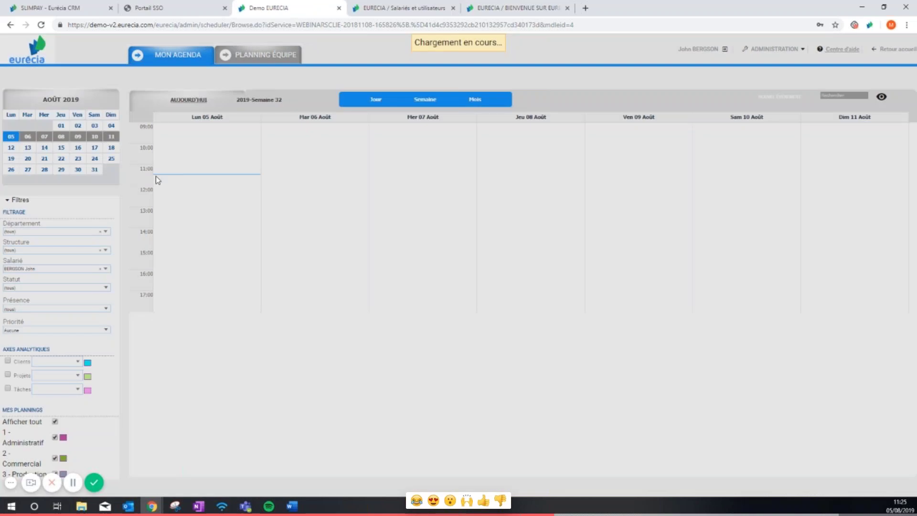
mouse_move(187, 170)
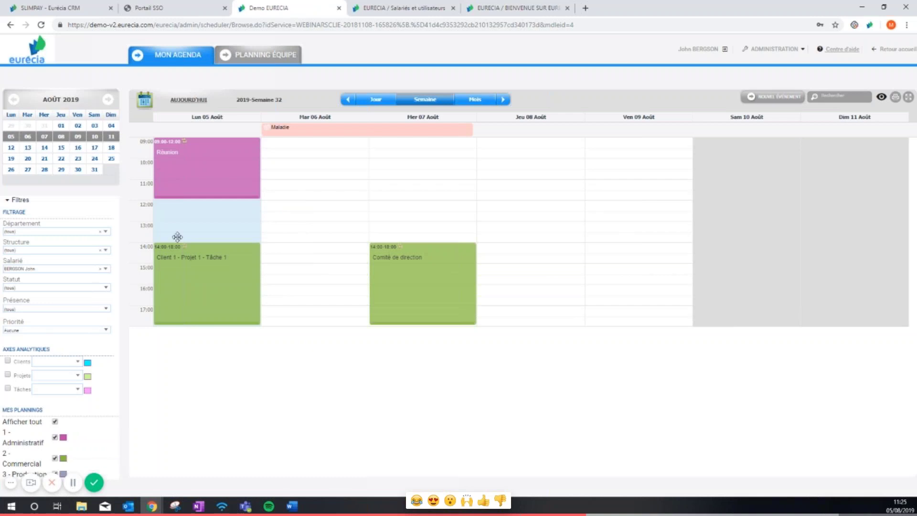
left_click(506, 149)
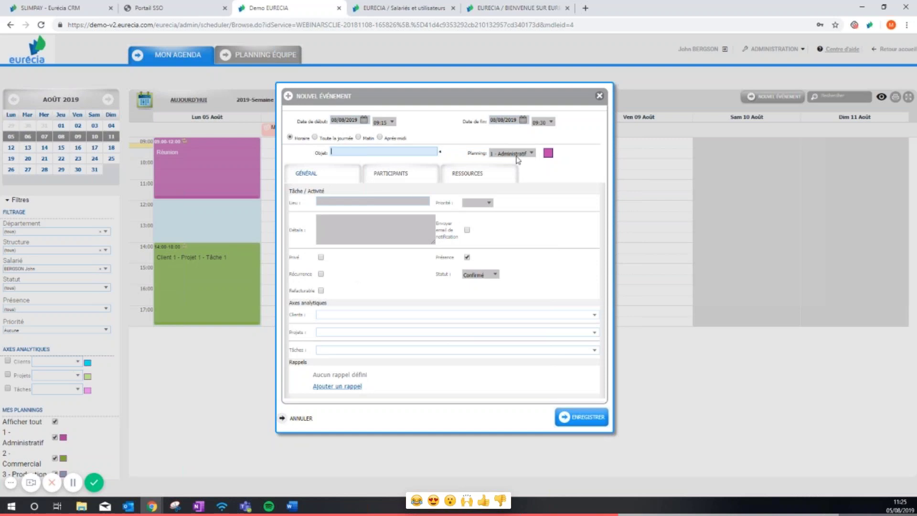
left_click(347, 314)
left_click(341, 344)
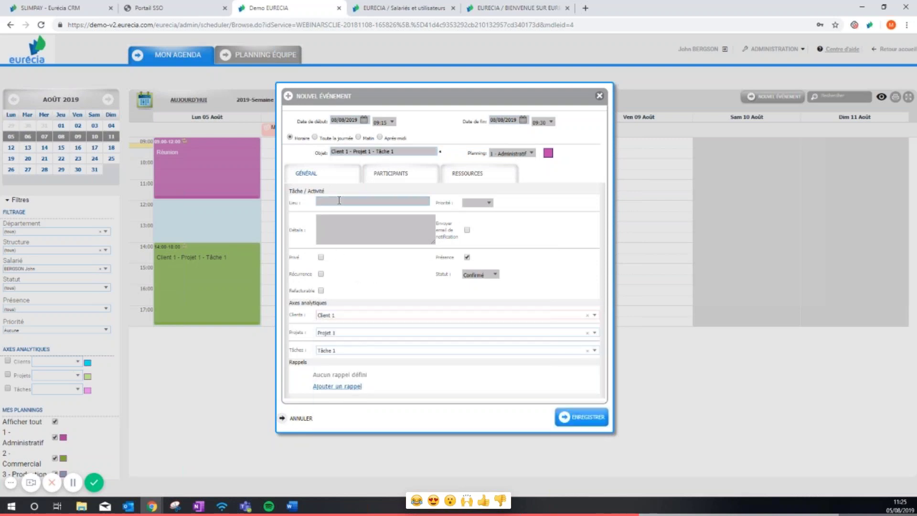
left_click(580, 423)
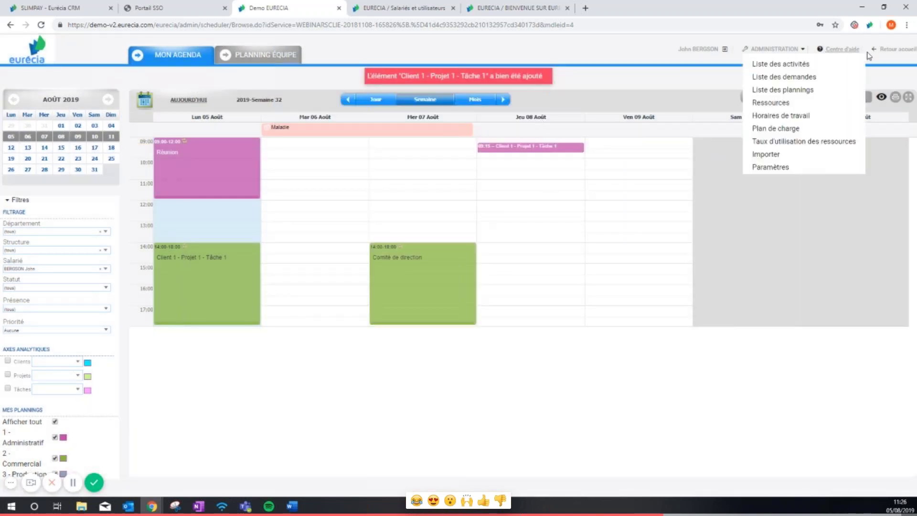
Step: Return to the home page, open the current timesheet and synchronise its standard days with the planning horaire
left_click(884, 50)
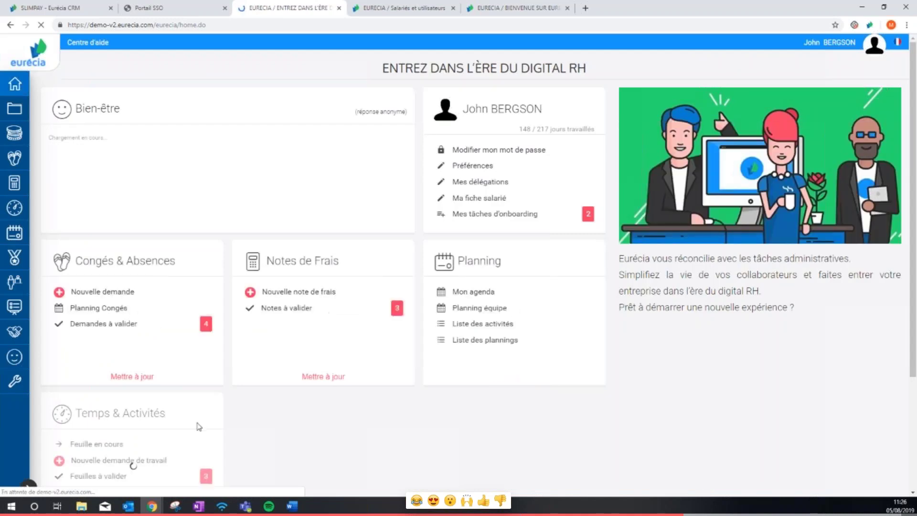
left_click(109, 444)
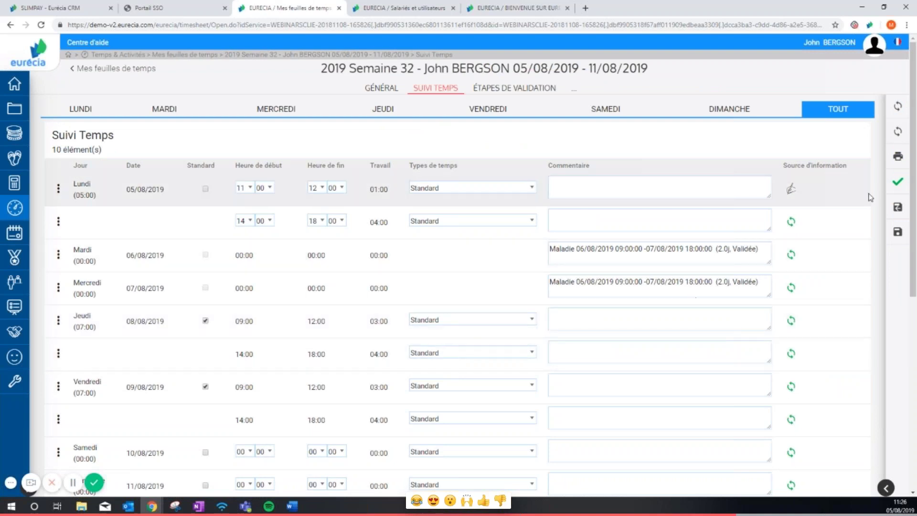
left_click(898, 132)
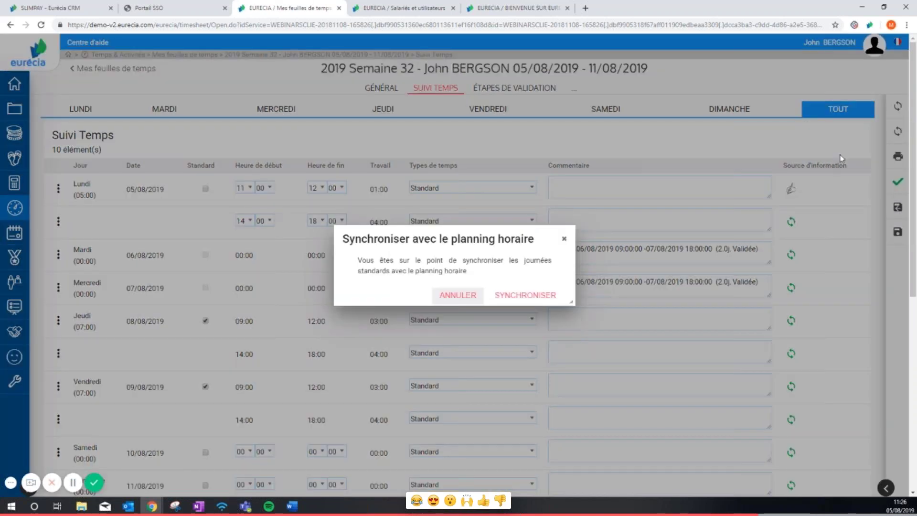
left_click(526, 295)
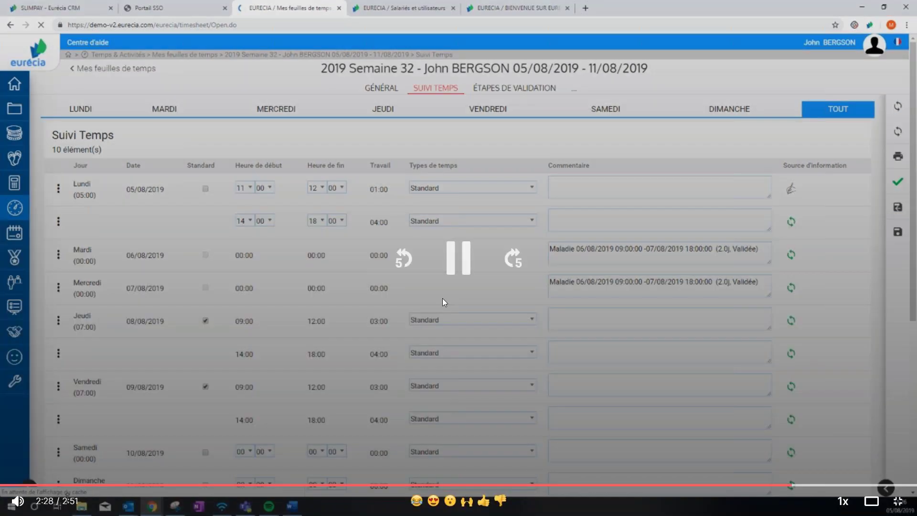
Step: Pause the video, rewind it to 2:11 and resume playback
left_click(443, 298)
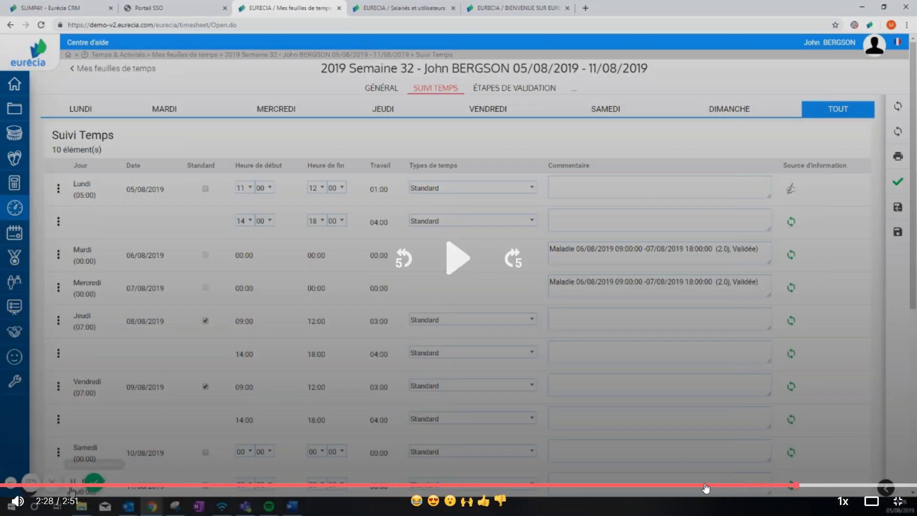
left_click(706, 488)
left_click(454, 266)
left_click(453, 266)
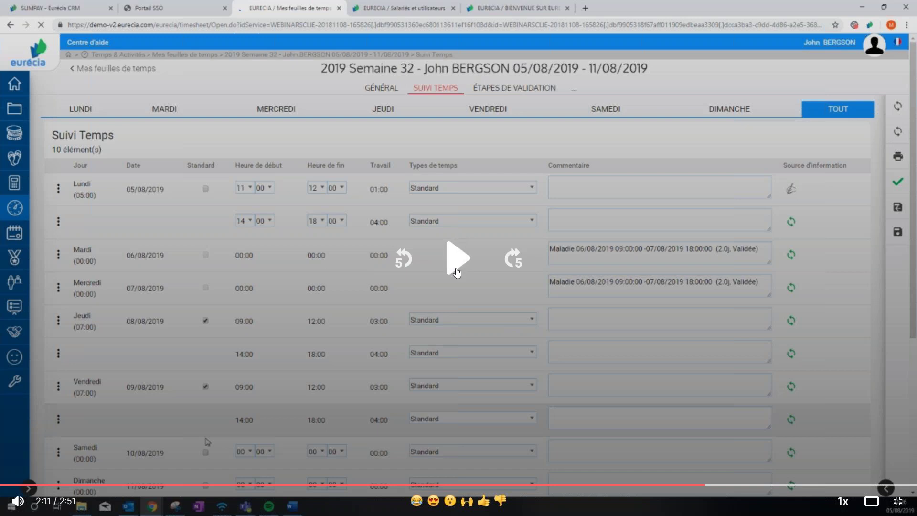
left_click(457, 272)
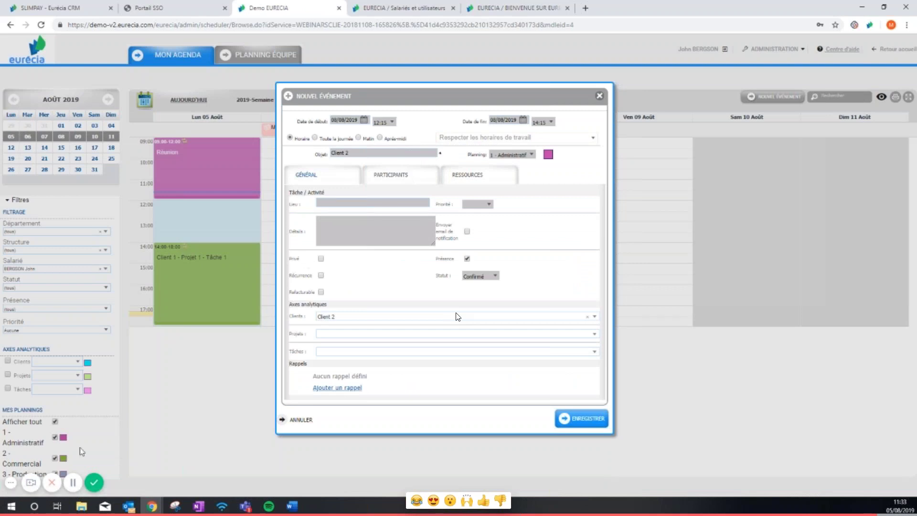
Step: Rewind the synchronisation video to 2:27, pause it on the Suivi Temps timesheet and resume playback
left_click(501, 140)
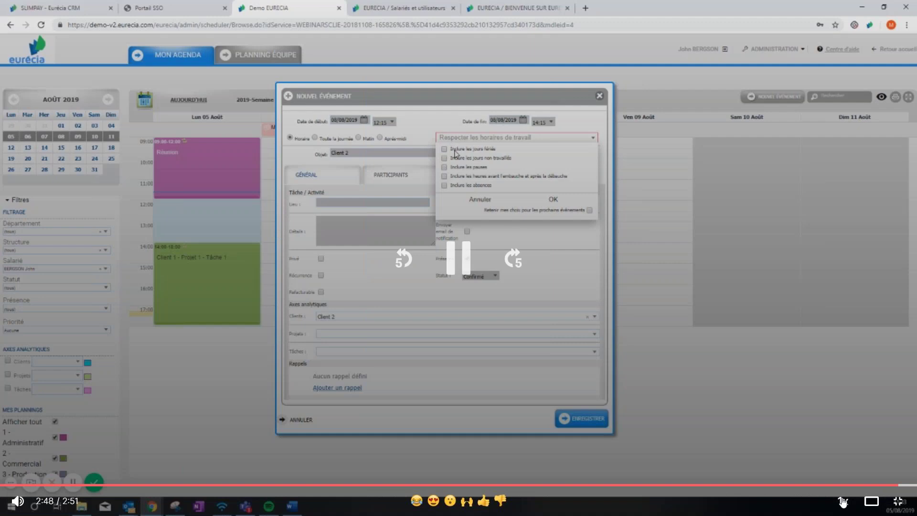
left_click(307, 262)
key("Left")
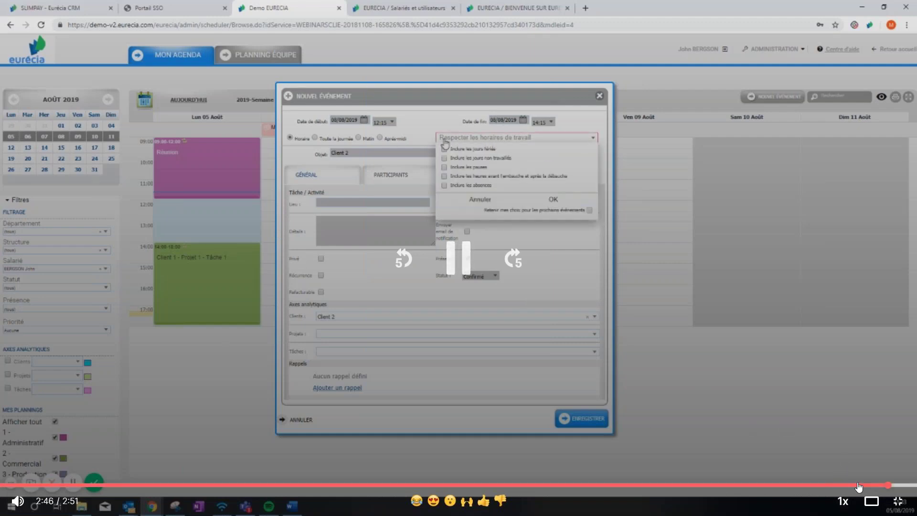
key("Left")
key("space")
key("space")
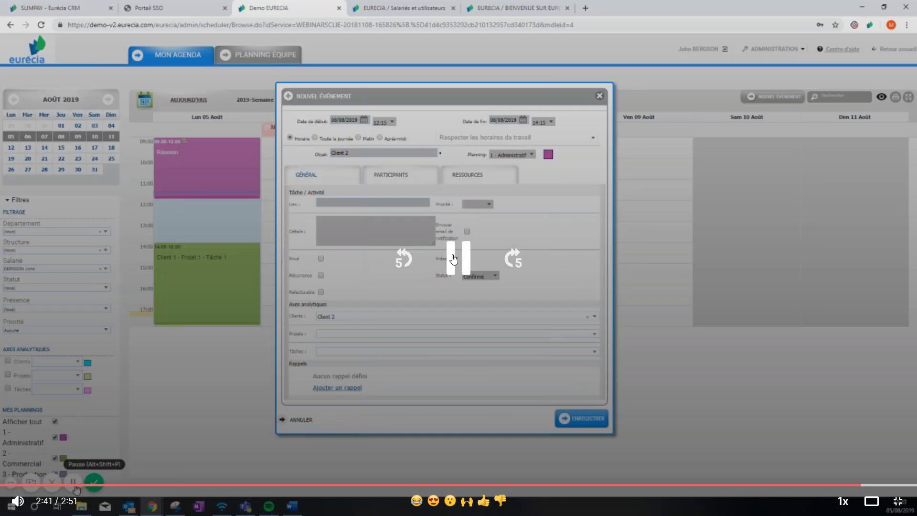
left_click(790, 486)
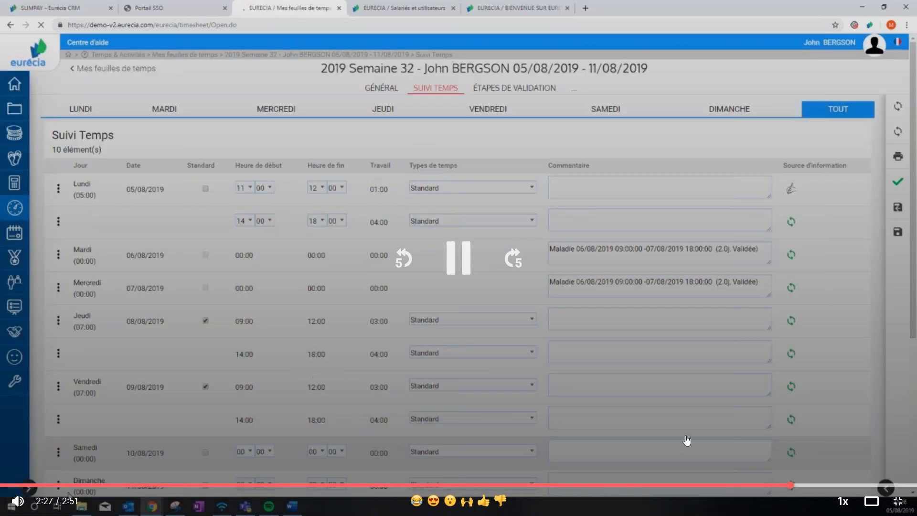
left_click(466, 269)
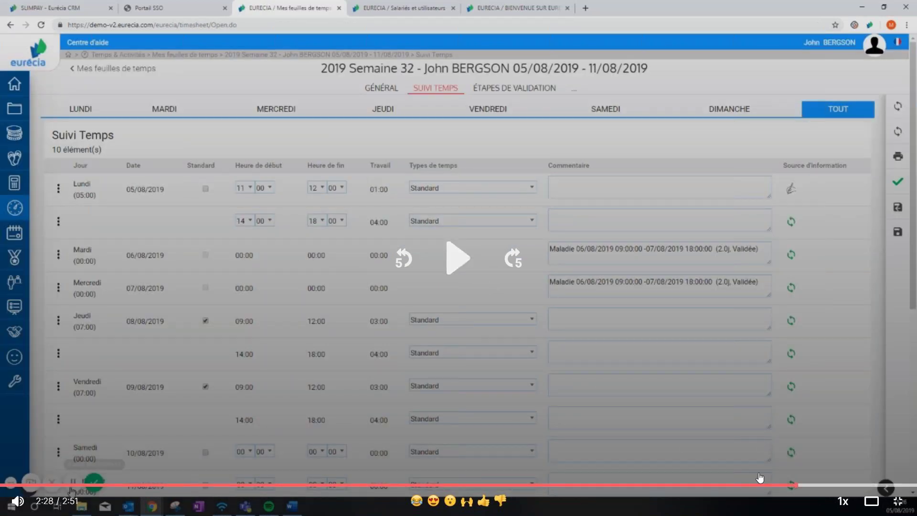
left_click(466, 262)
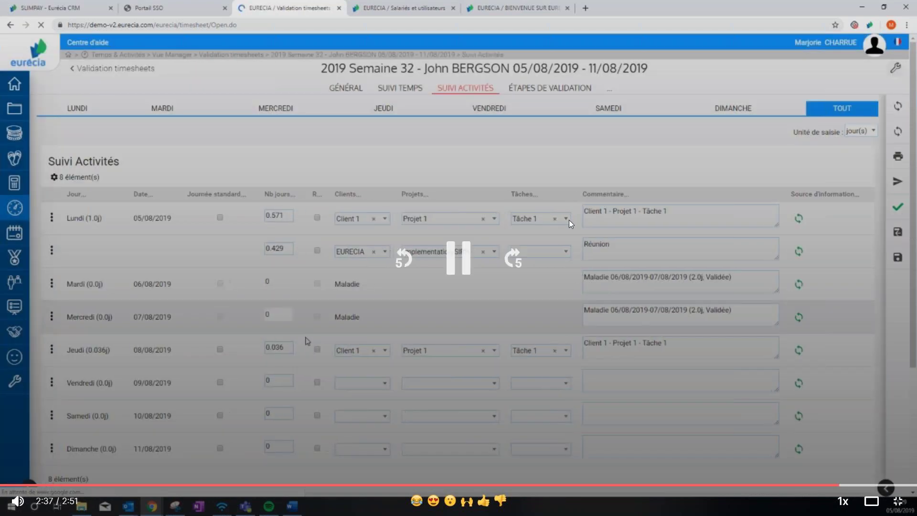
Step: Pause the video at 2:38 on Suivi Activités, then play it through the Client 2 event's working-hours options and exit full screen
left_click(354, 354)
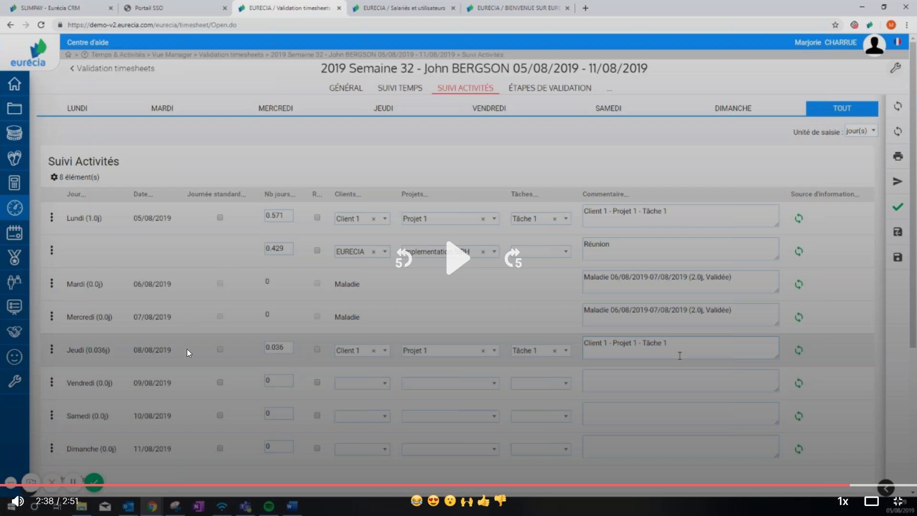
left_click(455, 260)
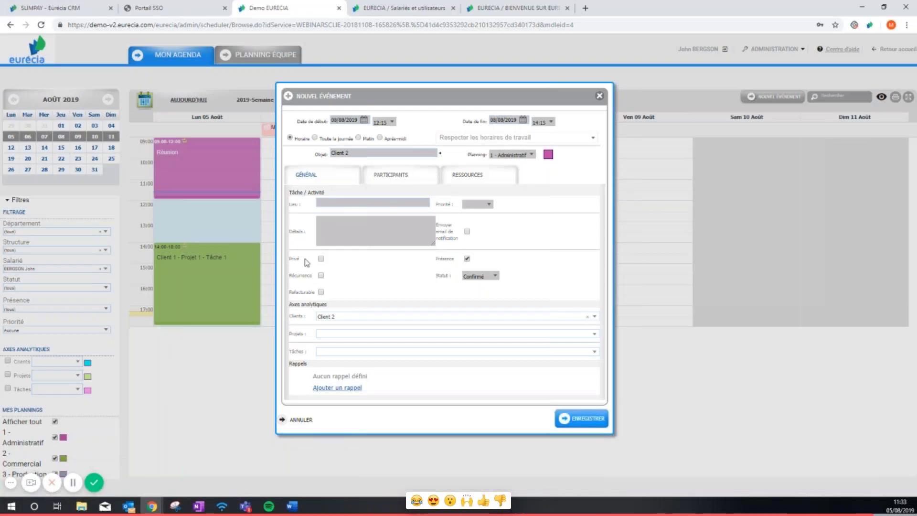
left_click(501, 140)
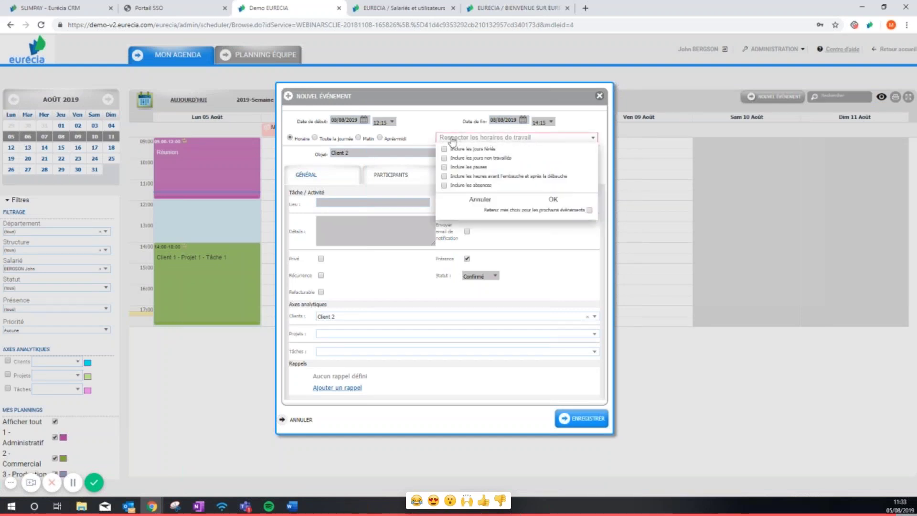
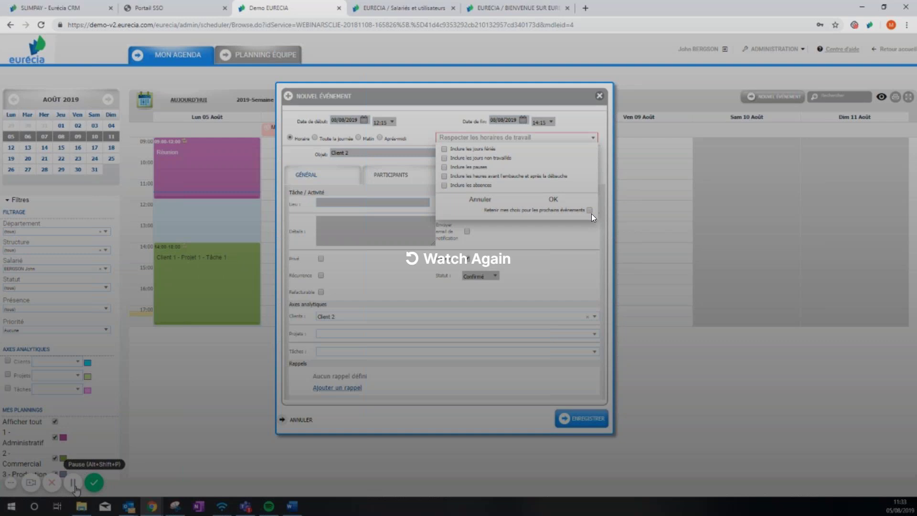
key("Escape")
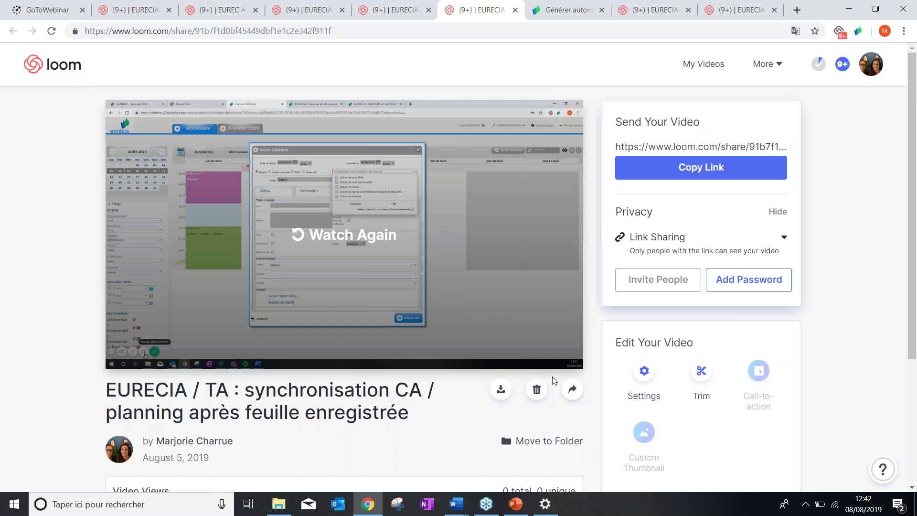
key("alt+Tab")
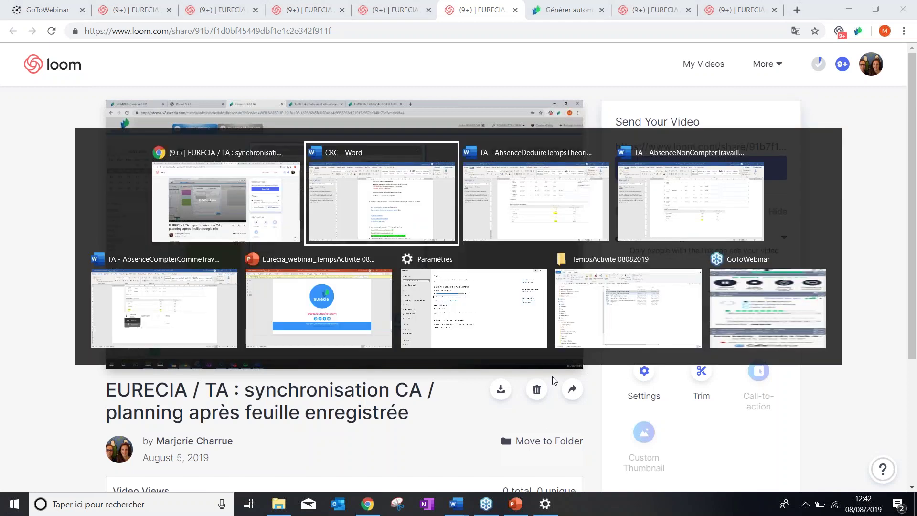
key("alt+Tab")
key("alt+Tab")
key("alt+Tab")
key("alt+Tab")
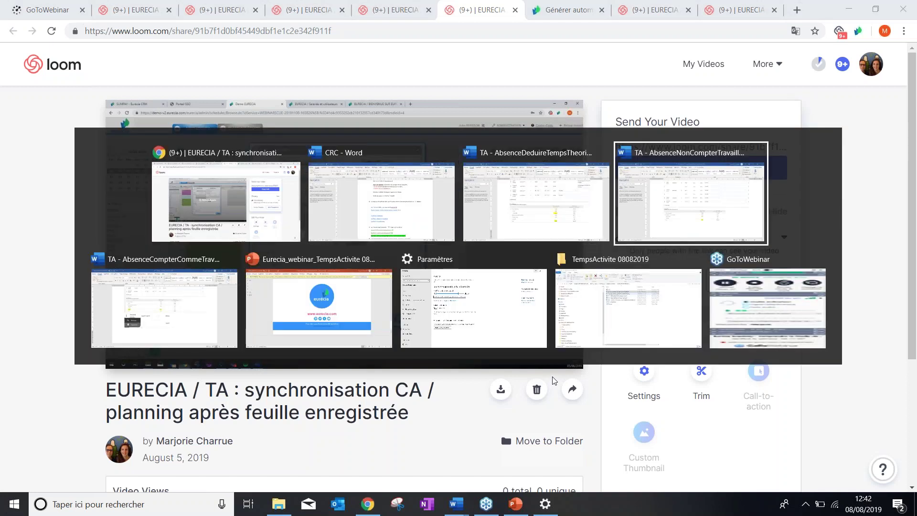
key("alt+Tab")
key("alt+Tab")
key("alt+Tab")
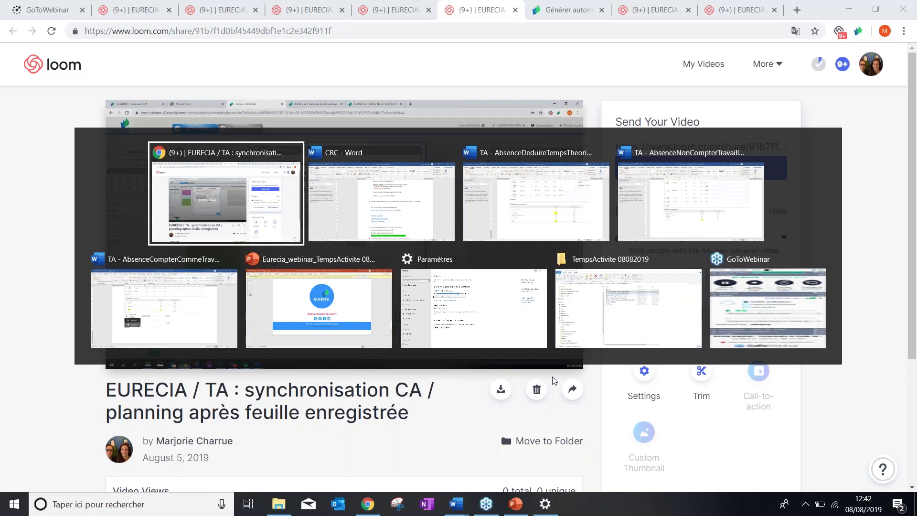
key("Escape")
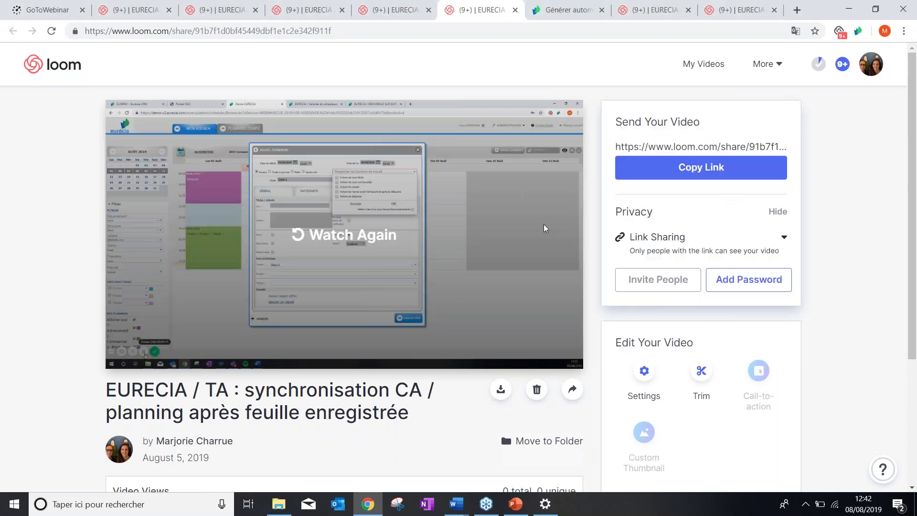
Step: Open the help article on automatically generating employees' timesheets and read through to the section "Les feuilles de temps ne se génèrent pas ?"
left_click(568, 10)
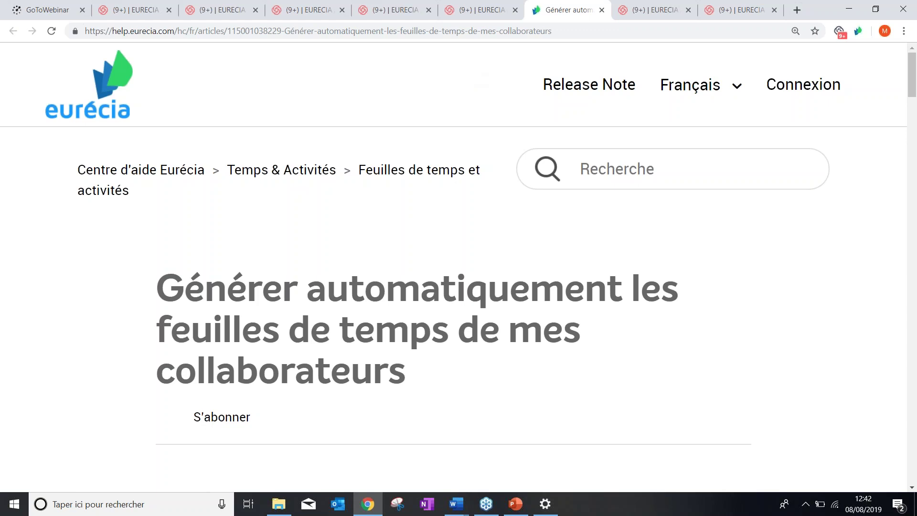
key("ctrl+minus")
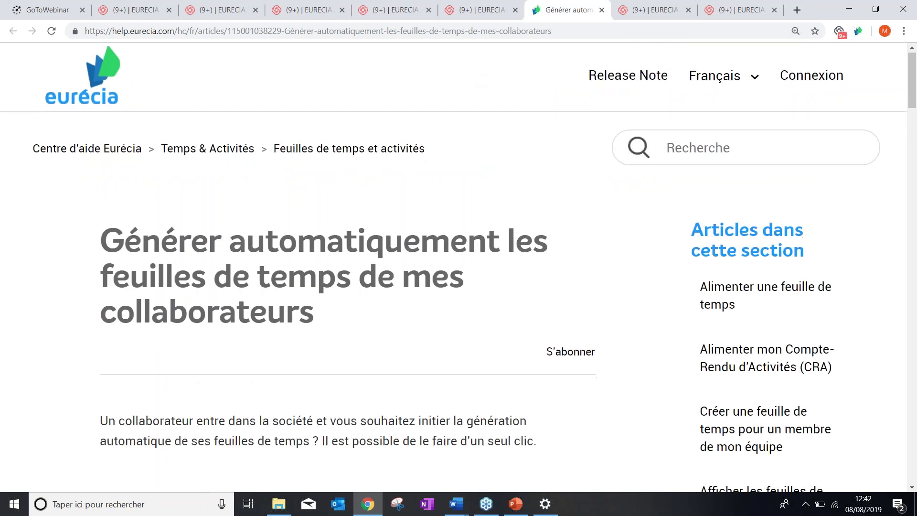
scroll(458, 259, "down", 2)
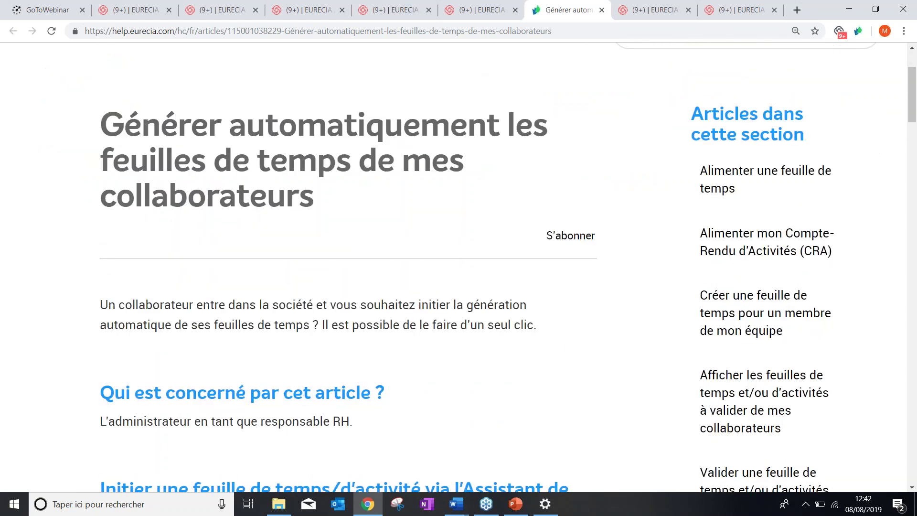
scroll(458, 268, "down", 3)
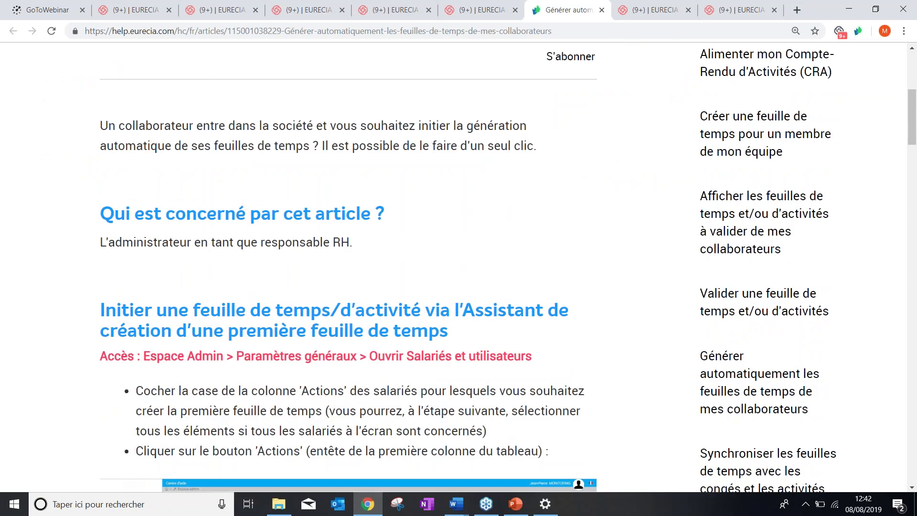
scroll(313, 195, "up", 3)
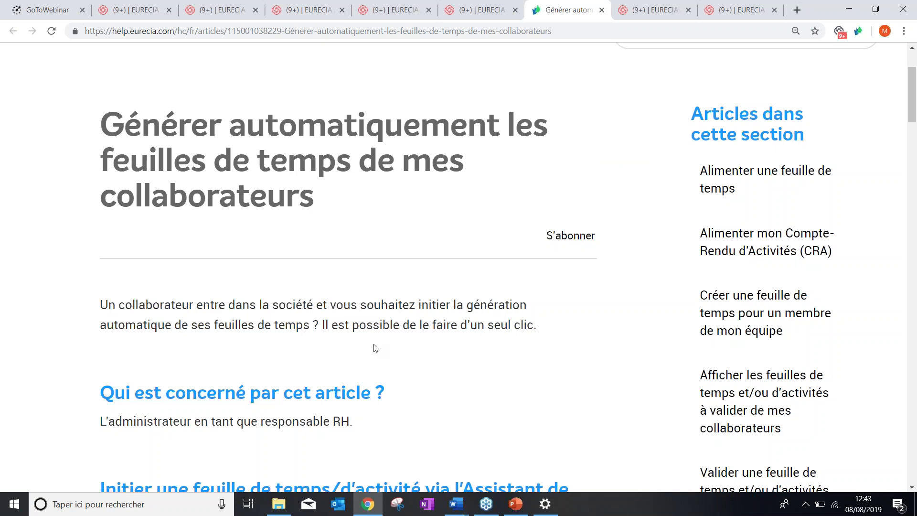
scroll(376, 348, "down", 3)
scroll(376, 348, "down", 15)
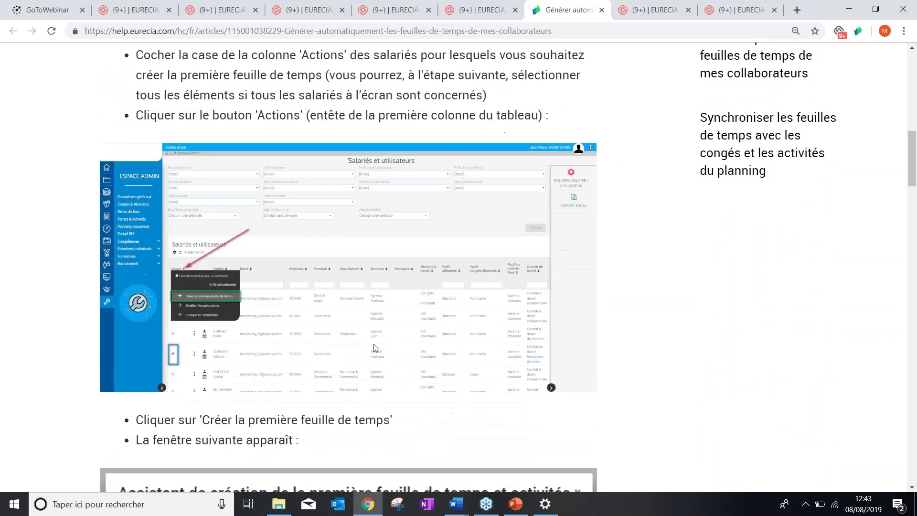
scroll(376, 348, "down", 3)
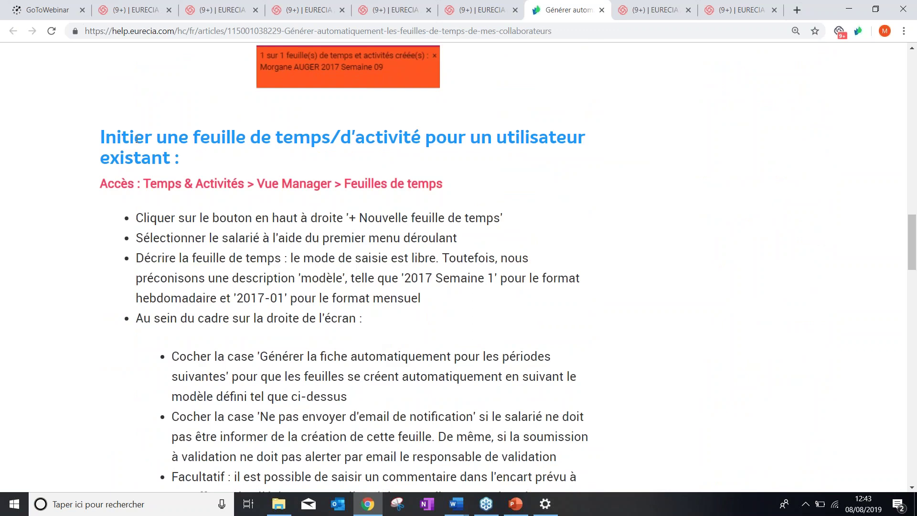
scroll(94, 297, "down", 7)
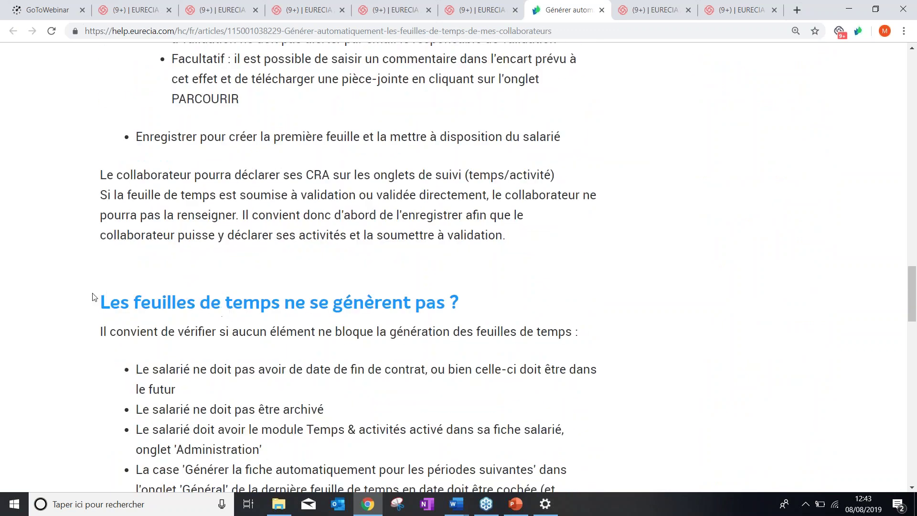
Step: Highlight the troubleshooting heading and the contract end date condition, then examine the remaining conditions for automatic timesheet generation
left_click_drag(99, 302, 437, 310)
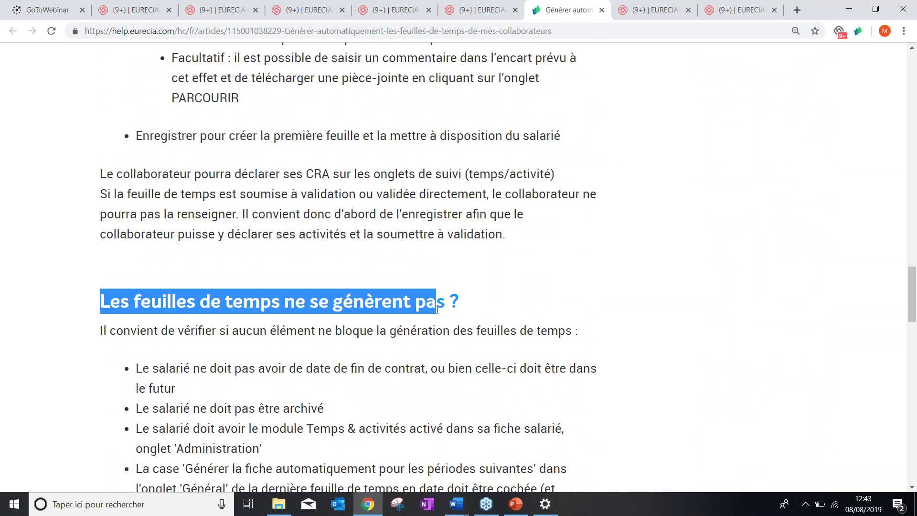
scroll(437, 310, "down", 3)
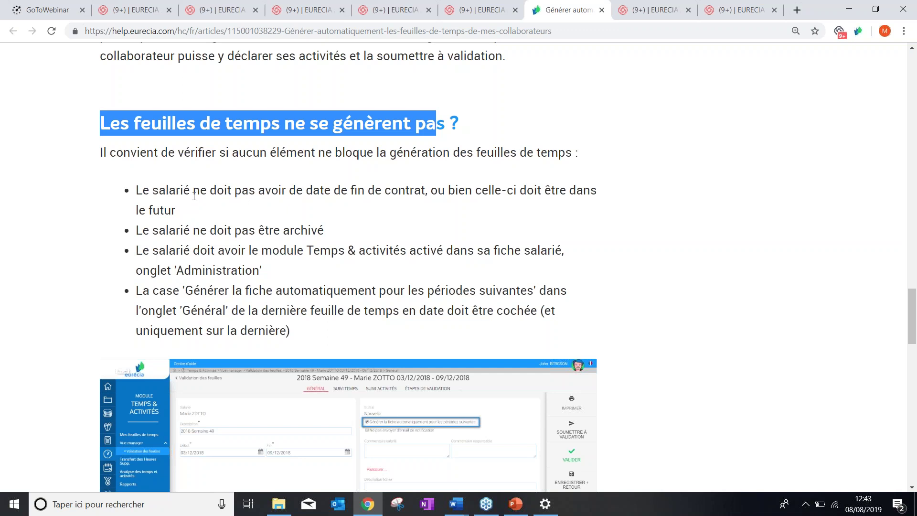
left_click_drag(191, 193, 444, 204)
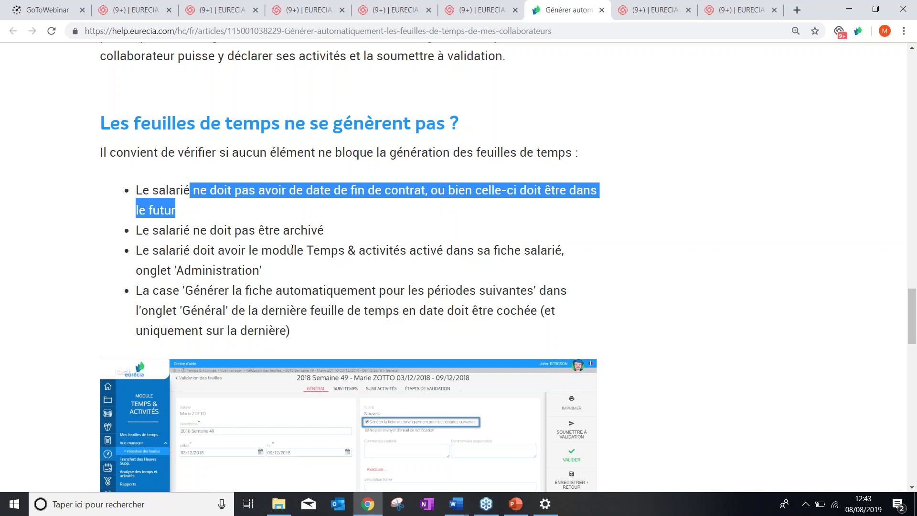
scroll(292, 248, "down", 3)
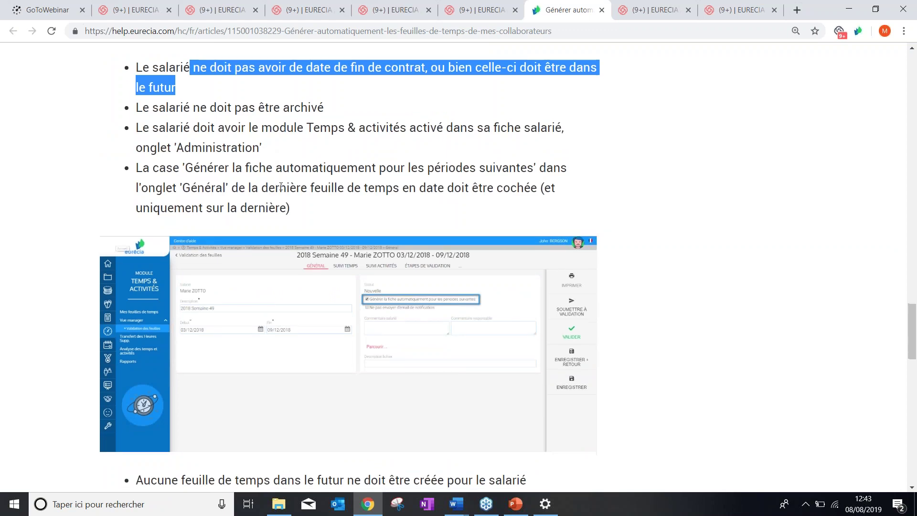
scroll(325, 215, "down", 1)
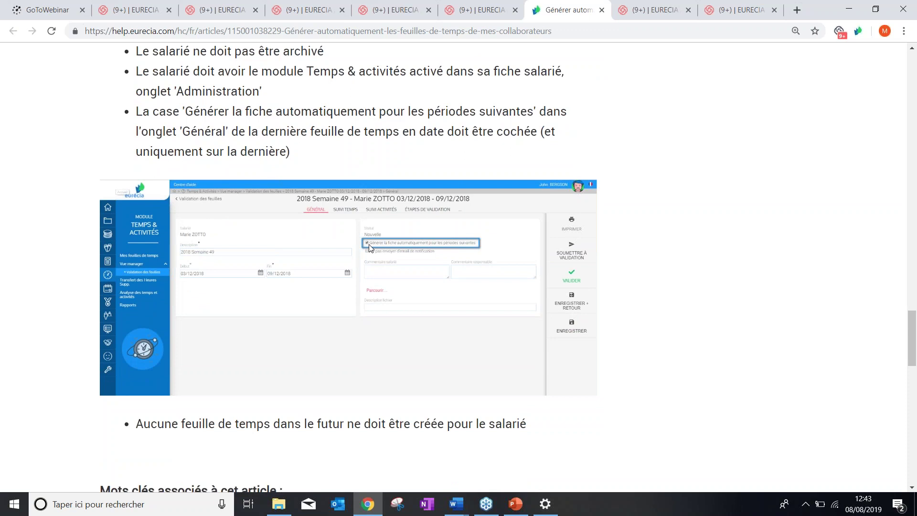